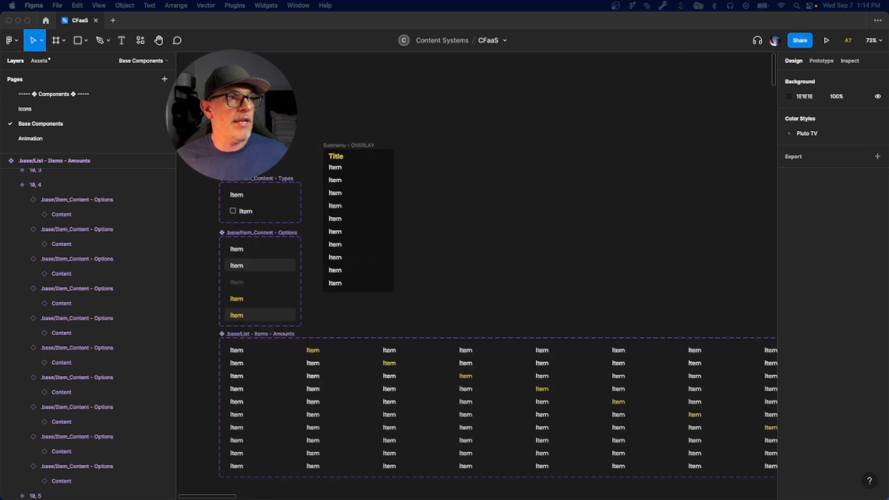
Step: Move the Submenu - OVERLAY frame down to Y -3626 so its top edge aligns with the Header component
scroll(263, 189, "left", 3)
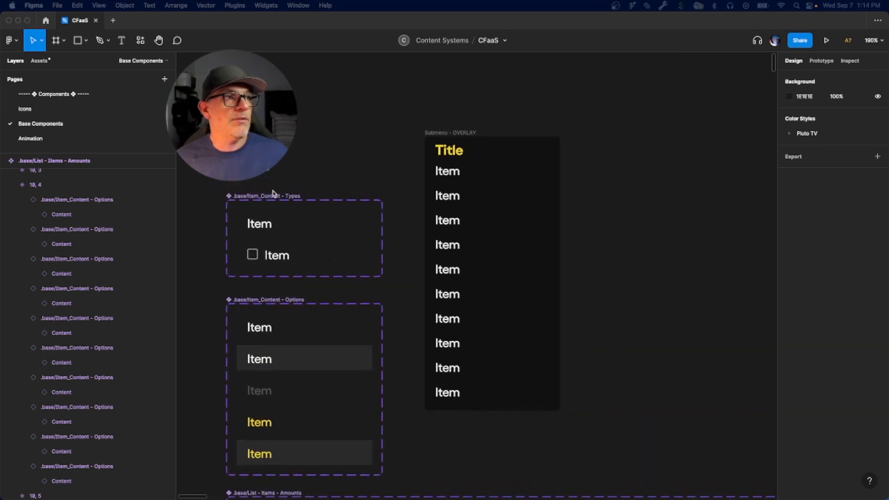
scroll(328, 212, "down", 2)
scroll(331, 203, "up", 1)
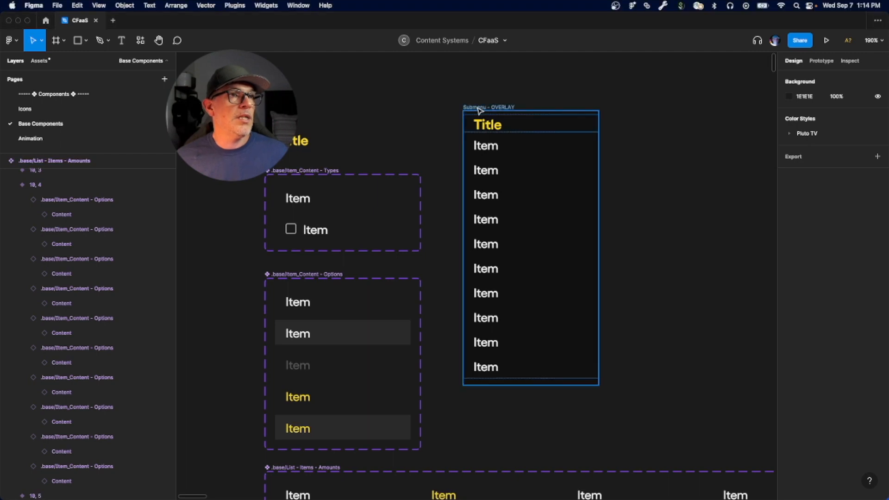
left_click_drag(478, 110, 477, 125)
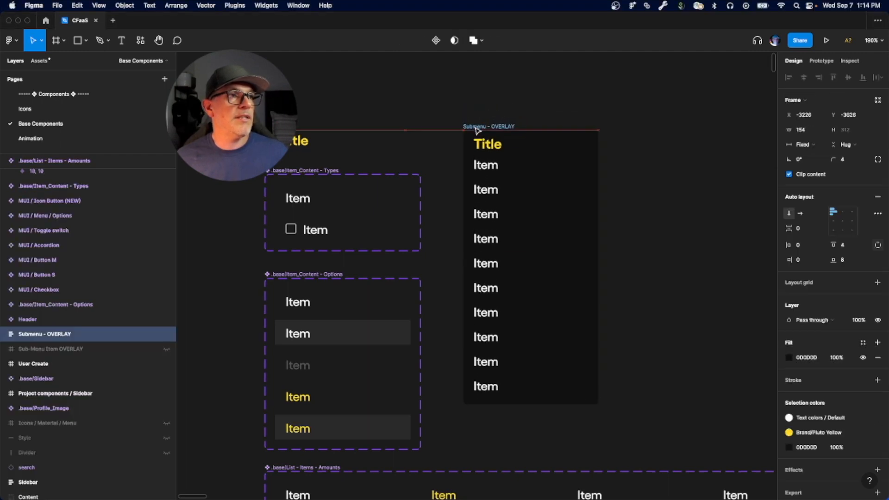
left_click(406, 130)
Step: Examine the Submenu - OVERLAY frame's header instance and item list alongside the base components they come from
scroll(404, 181, "left", 2)
scroll(405, 180, "down", 1)
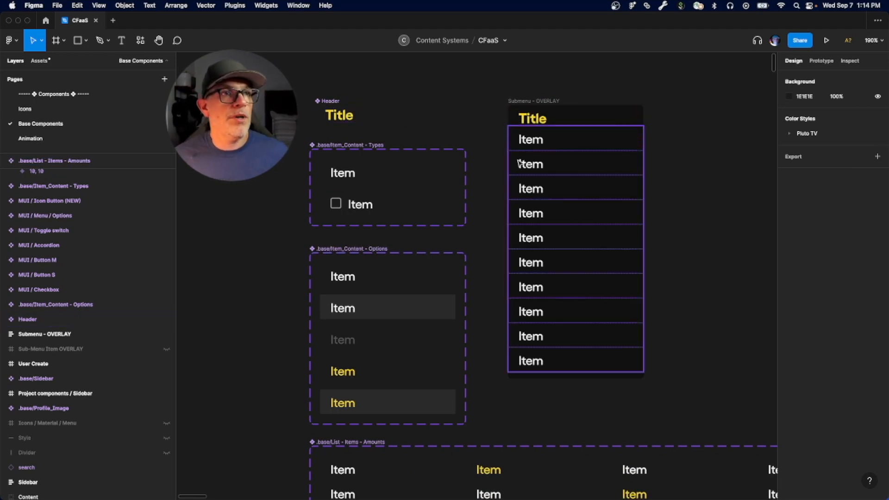
left_click_drag(609, 237, 431, 256)
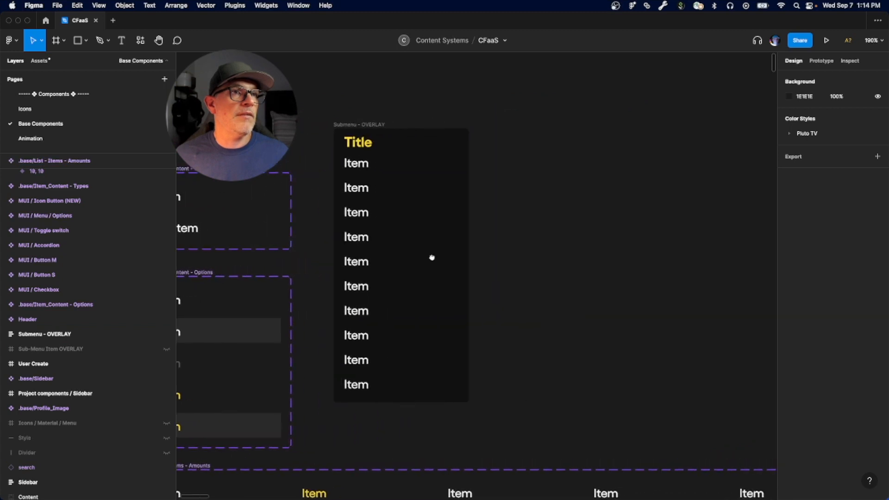
left_click_drag(538, 278, 605, 255)
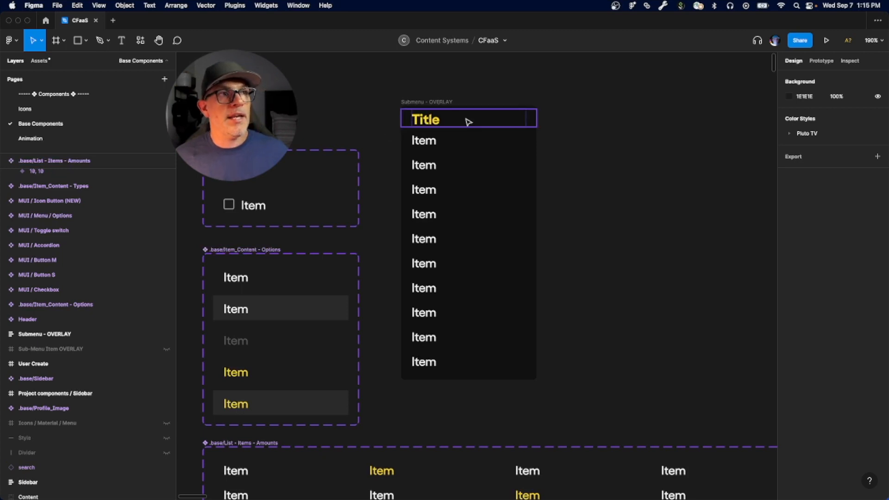
left_click(428, 122)
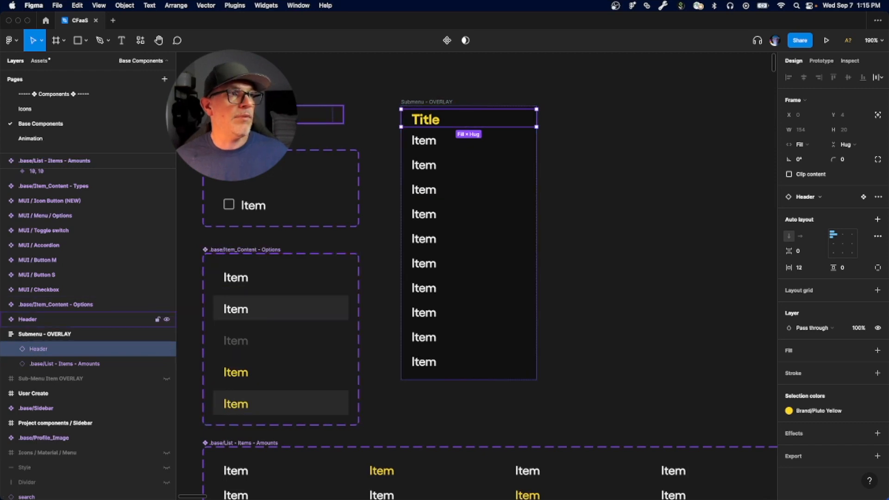
scroll(309, 128, "left", 5)
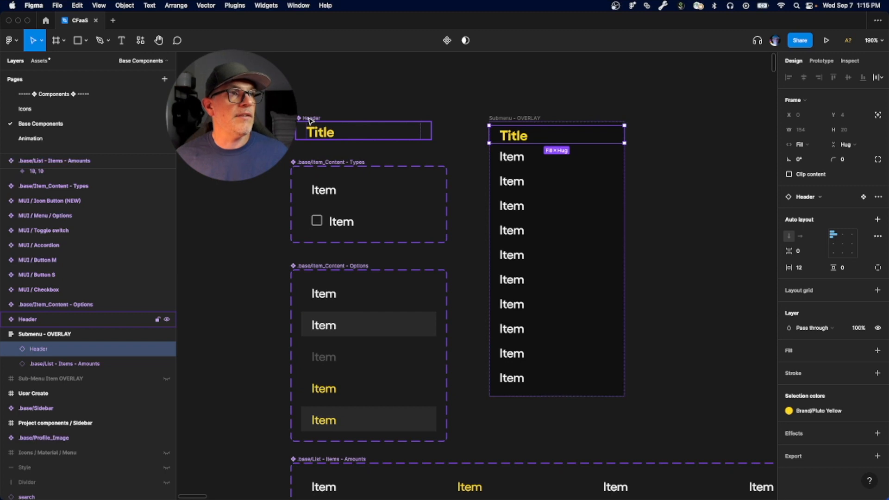
scroll(348, 188, "down", 1)
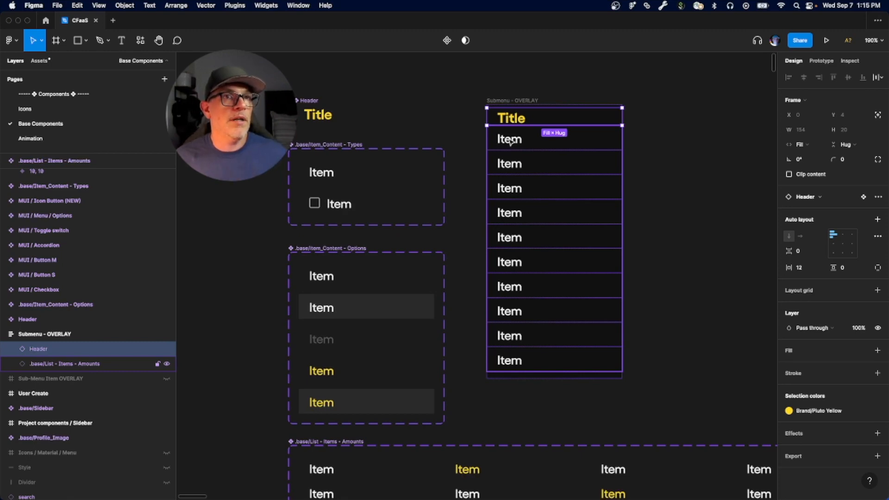
scroll(503, 160, "up", 2)
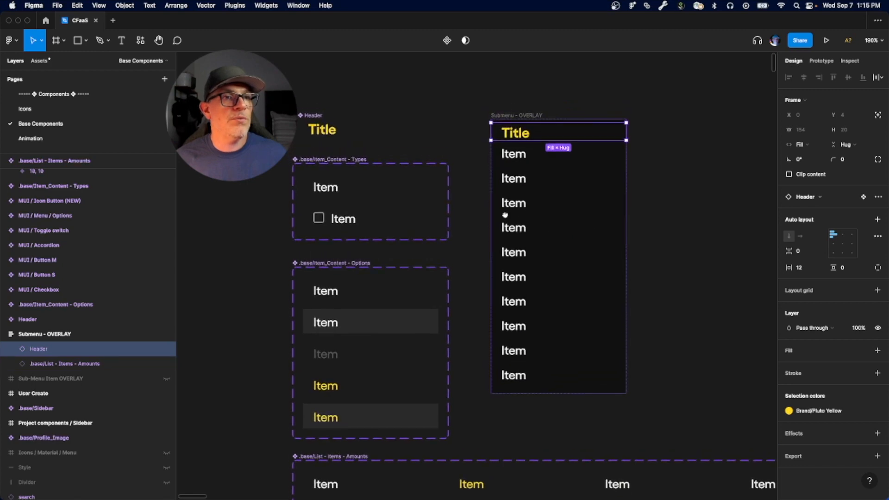
scroll(505, 217, "down", 2)
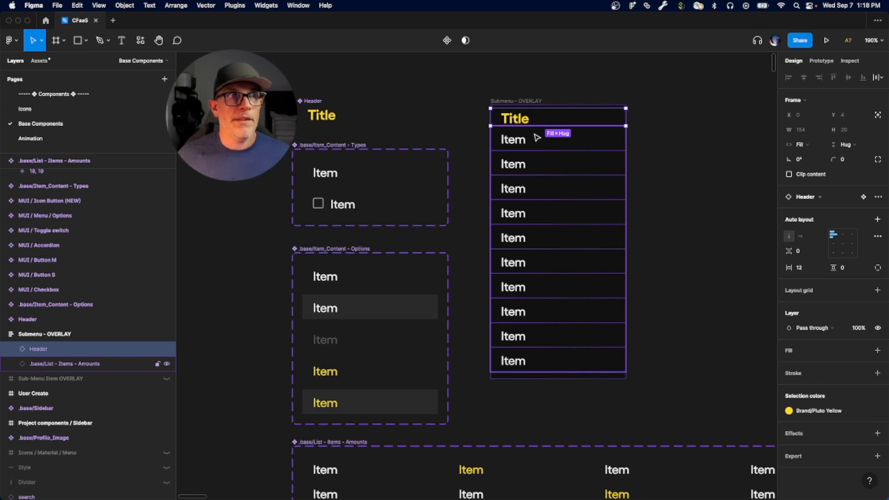
Step: Rename the Header main component to .base/Header
left_click_drag(409, 115, 441, 113)
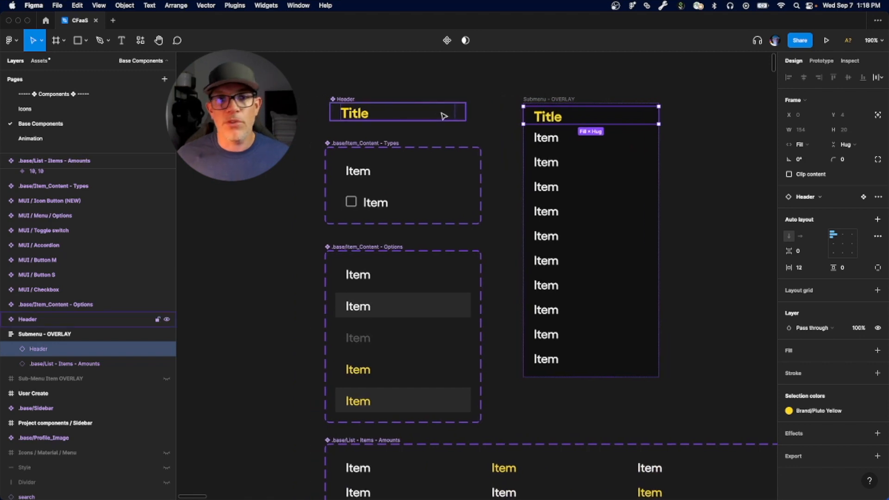
left_click(343, 100)
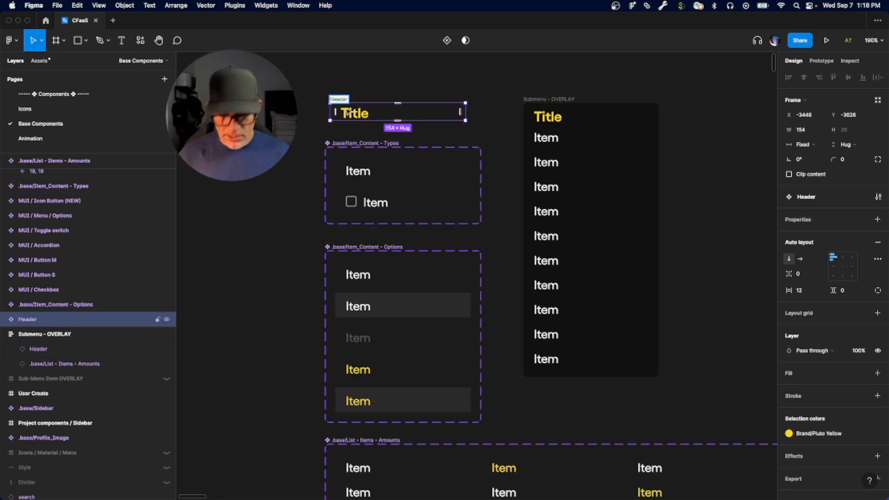
type(".base/")
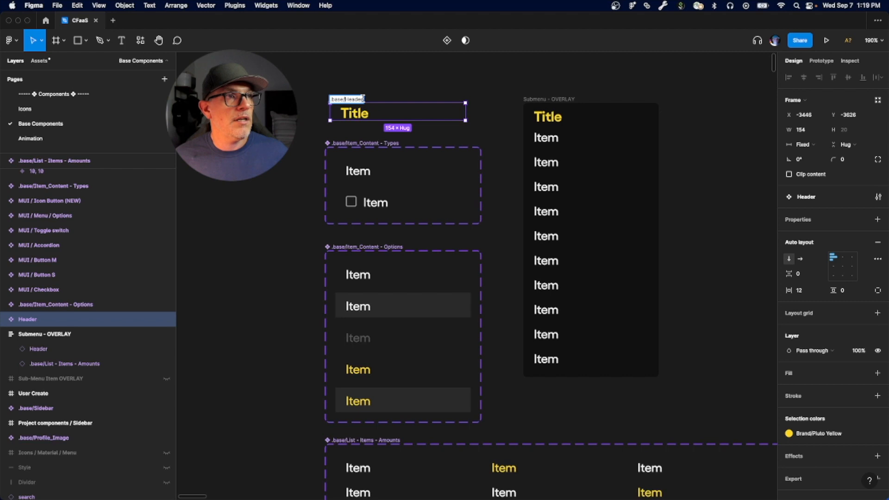
left_click(396, 93)
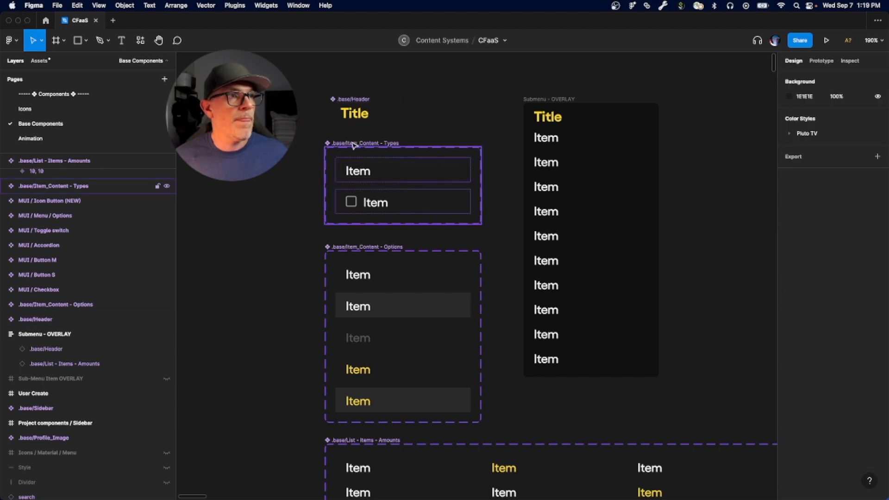
Step: Inspect the .base/Item_Content - Types set and the Idle variant of .base/Item_Content - Options, and show the prototype connections
left_click(352, 145)
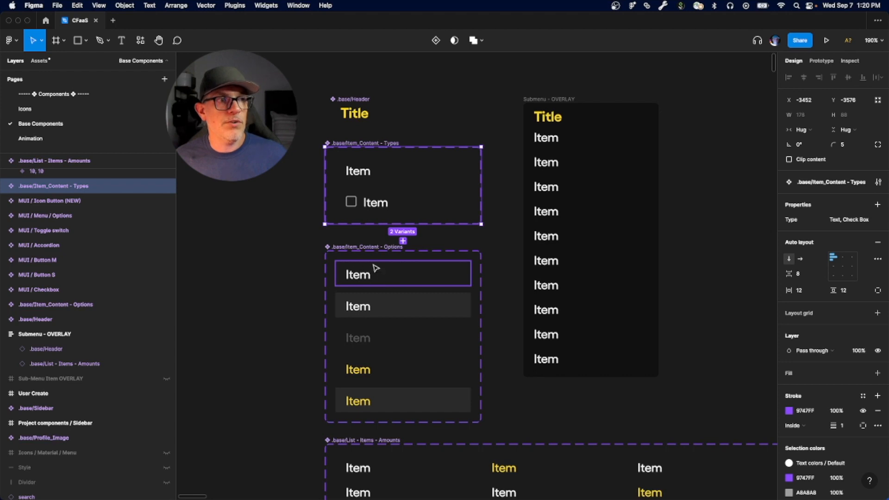
left_click(359, 278)
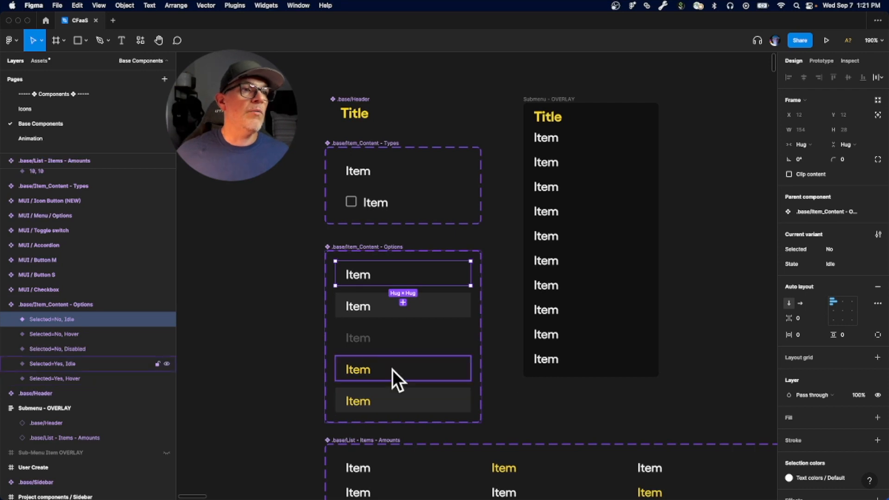
key("shift+e")
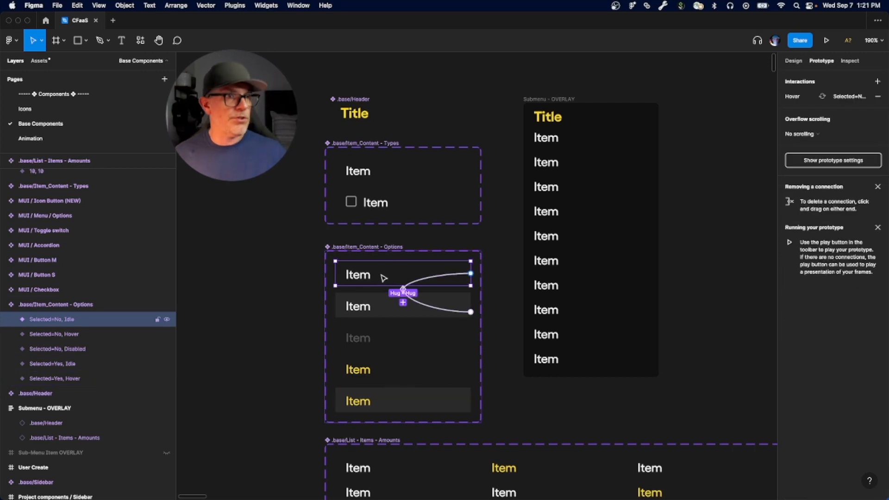
left_click(504, 341)
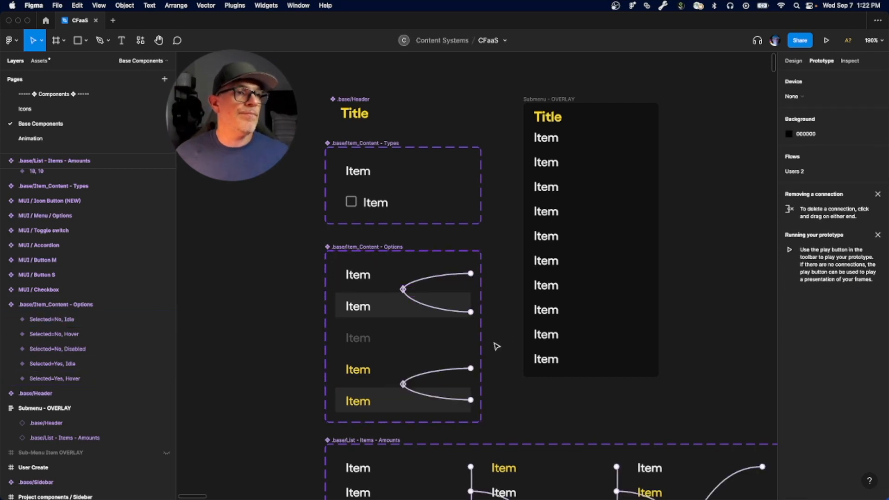
Step: Review the interaction details linking the unselected Idle and Hover variants of .base/Item_Content - Options
left_click(436, 280)
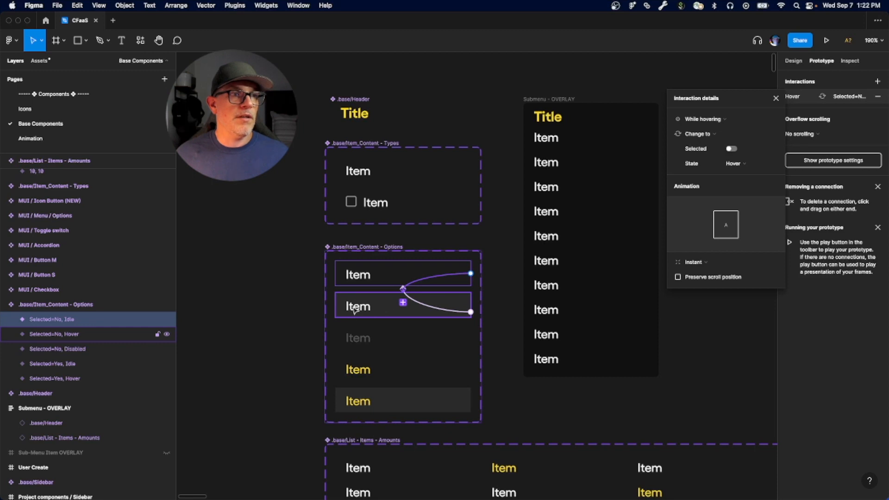
left_click(453, 314)
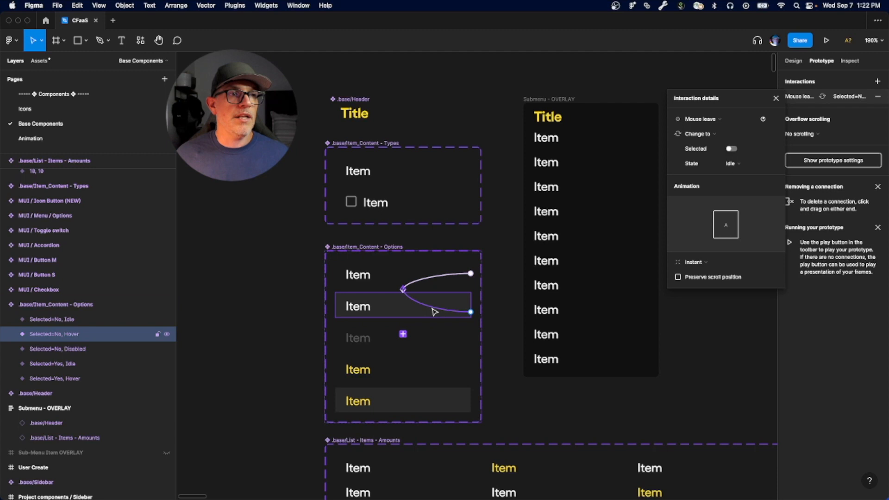
left_click(384, 274)
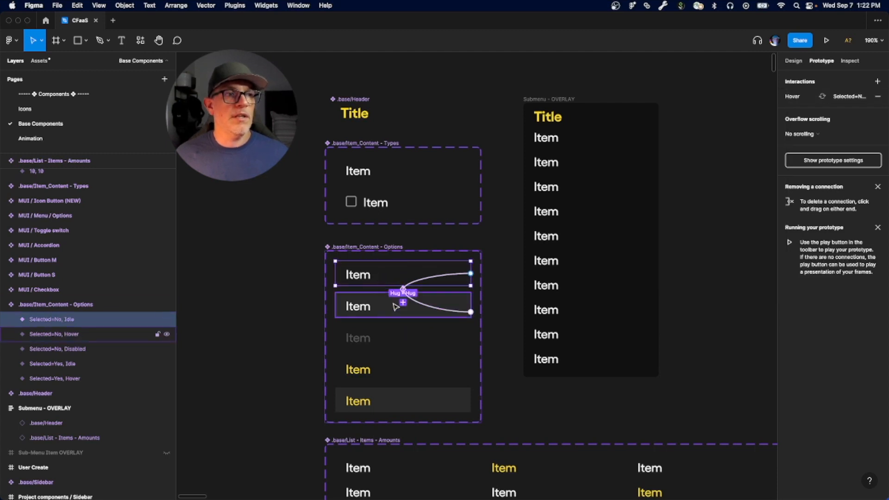
Step: Review the interaction details linking the selected Idle and Hover variants, and return to the design properties with nothing selected
left_click(384, 367)
left_click(431, 372)
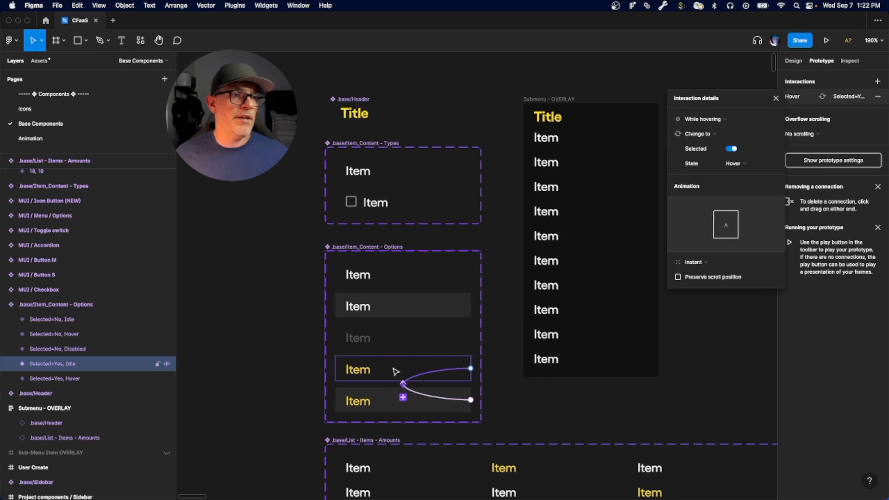
left_click(447, 400)
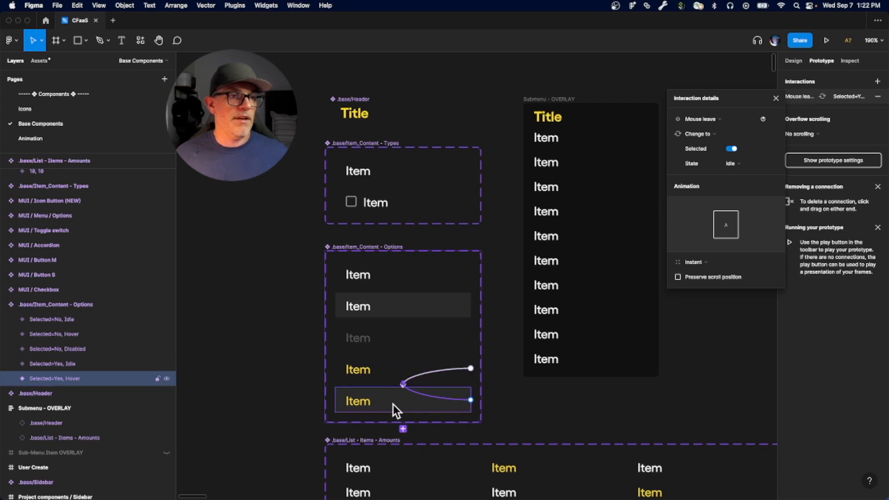
left_click(383, 373)
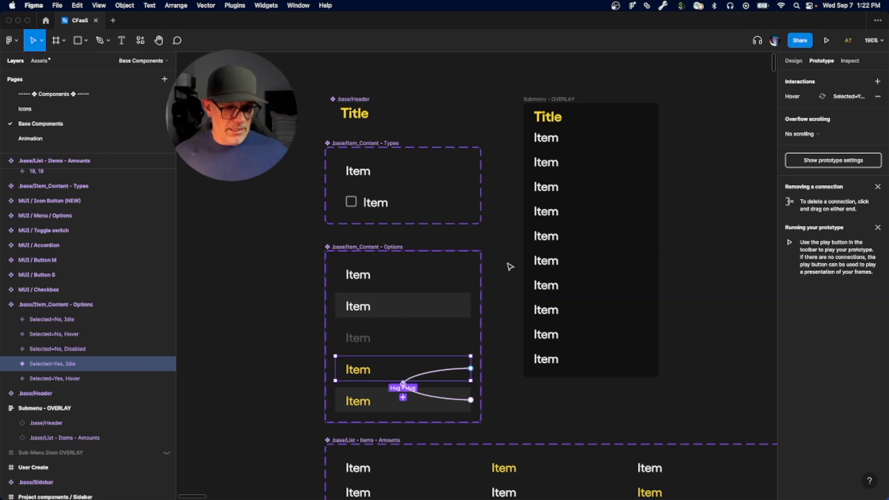
key("shift+e")
left_click(518, 362)
Step: Select the .base/List - Items - Amounts component set and examine its variants, properties and layout settings
left_click_drag(531, 411, 526, 254)
left_click_drag(558, 462, 532, 314)
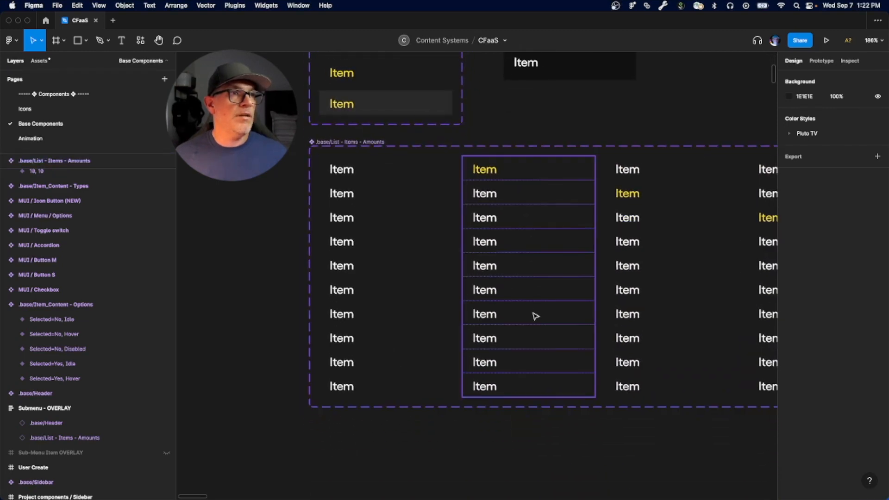
left_click(343, 142)
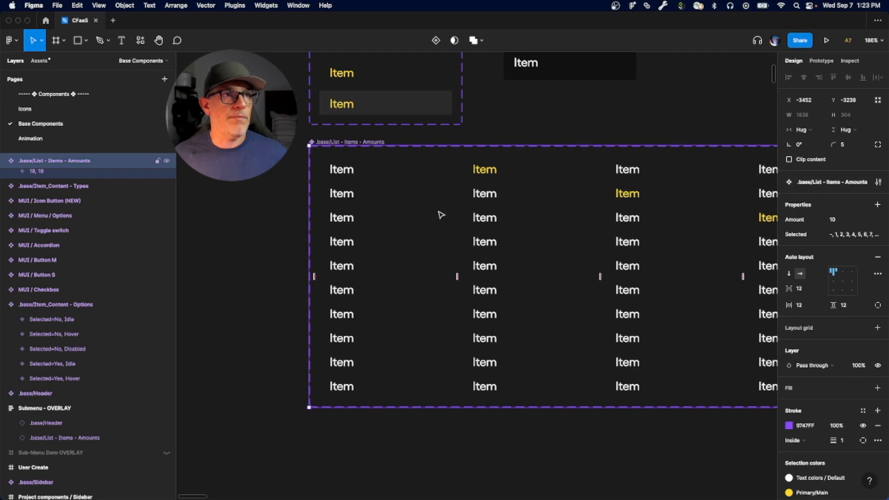
scroll(414, 231, "down", 5)
scroll(601, 254, "right", 8)
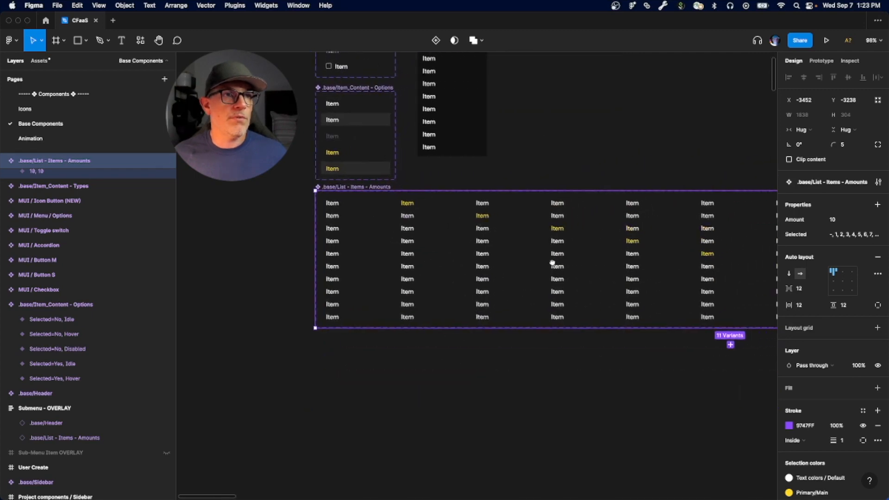
left_click_drag(581, 281, 617, 290)
left_click_drag(389, 289, 545, 296)
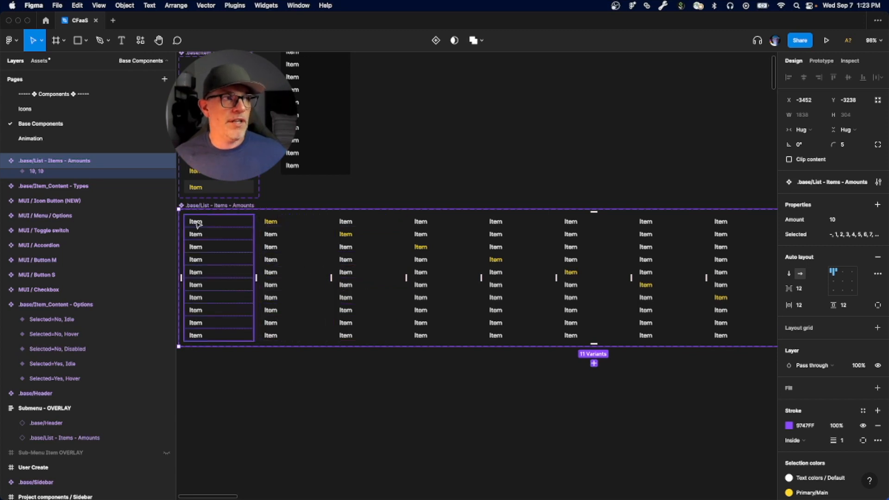
left_click_drag(213, 285, 259, 297)
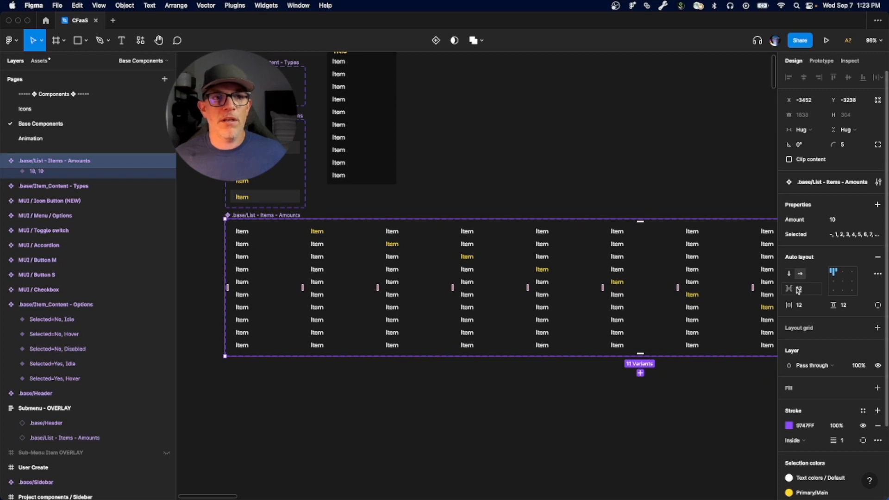
scroll(468, 310, "down", 5)
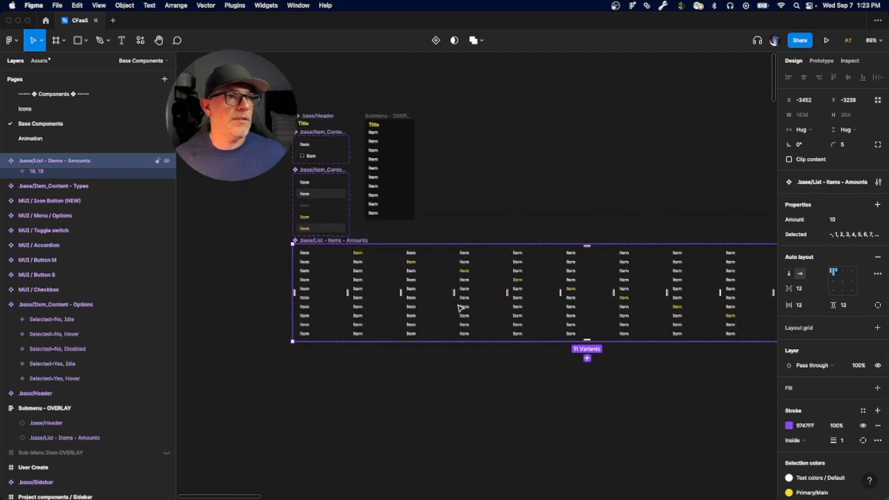
scroll(628, 302, "down", 2)
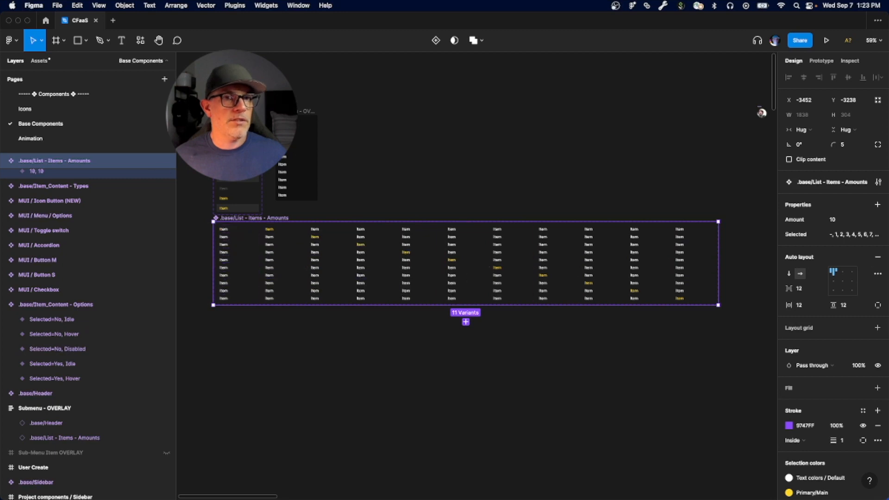
Step: Remove auto layout from the .base/List - Items - Amounts component set and extend it downward to a height of about 811
left_click(877, 257)
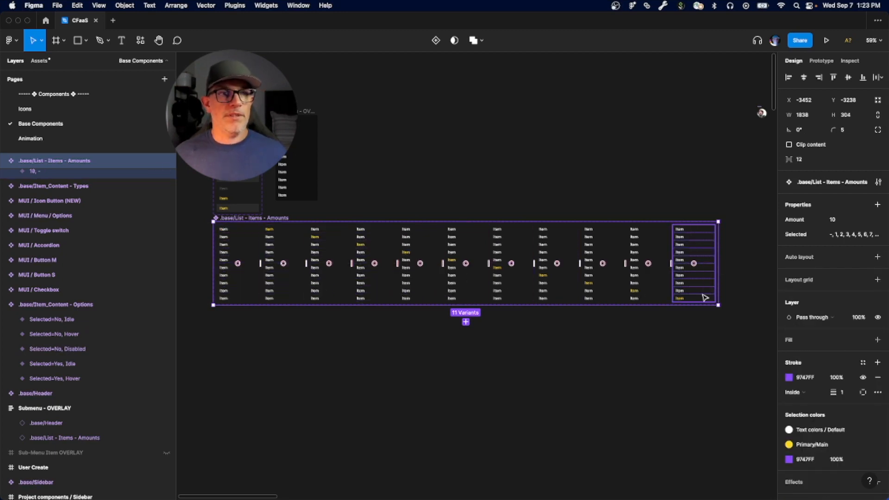
left_click_drag(462, 304, 444, 454)
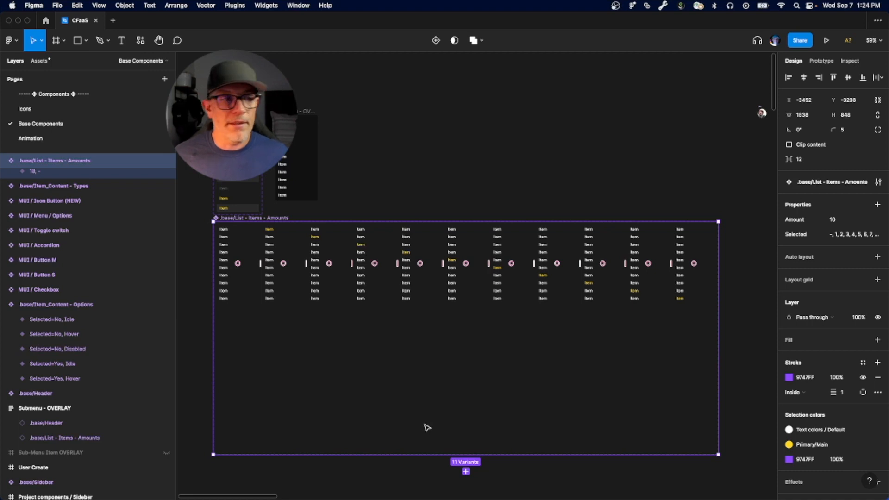
mouse_move(415, 455)
left_mouse_down()
mouse_move(441, 387)
mouse_move(411, 444)
left_mouse_up()
scroll(407, 369, "down", 5)
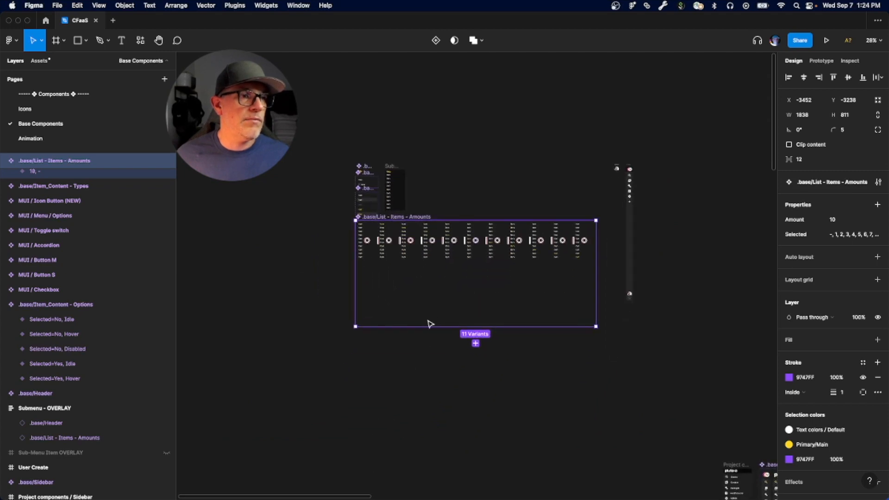
Step: Extend the .base/List - Items - Amounts component set further downward to a height of about 2484
left_click_drag(423, 326, 424, 499)
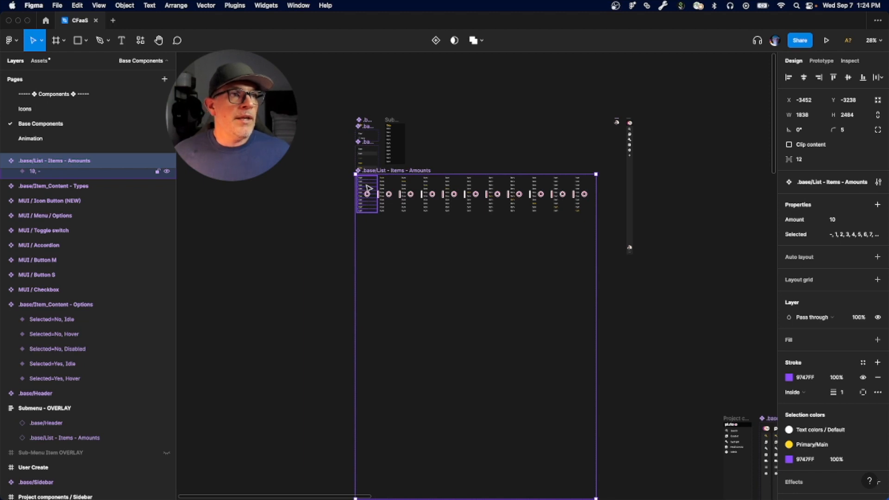
scroll(365, 188, "up", 5)
left_click_drag(490, 209, 391, 196)
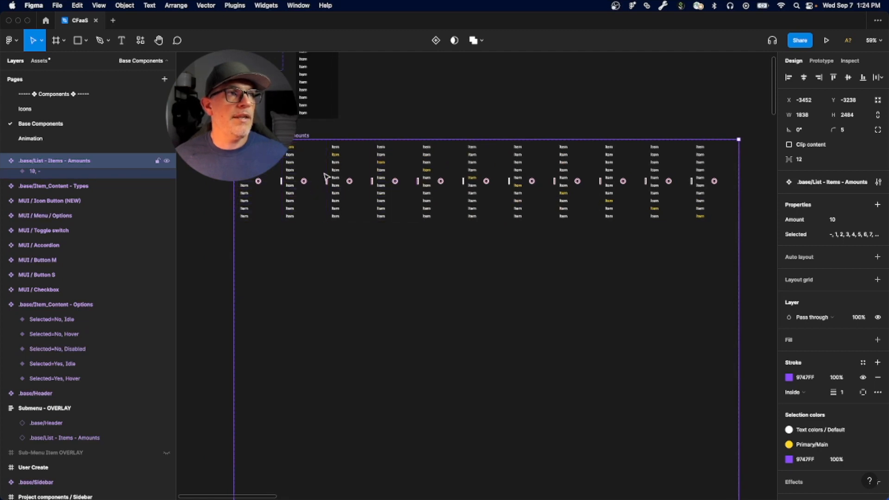
scroll(325, 177, "up", 5)
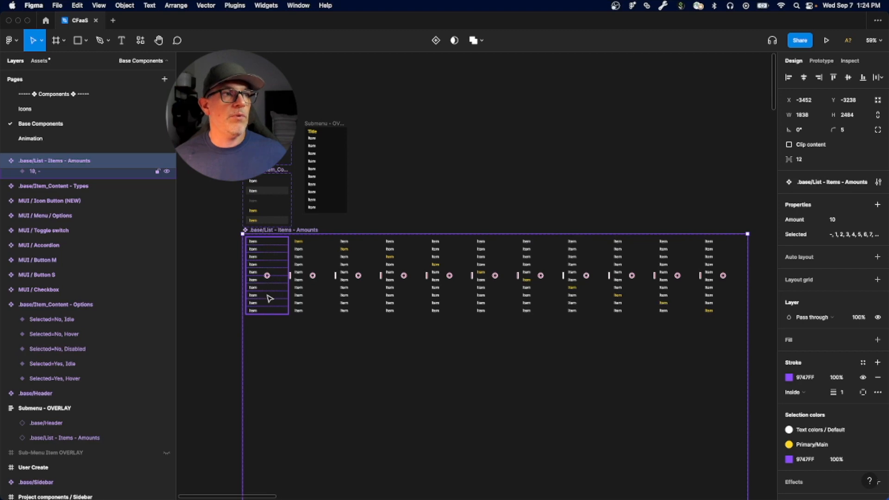
scroll(303, 135, "up", 5)
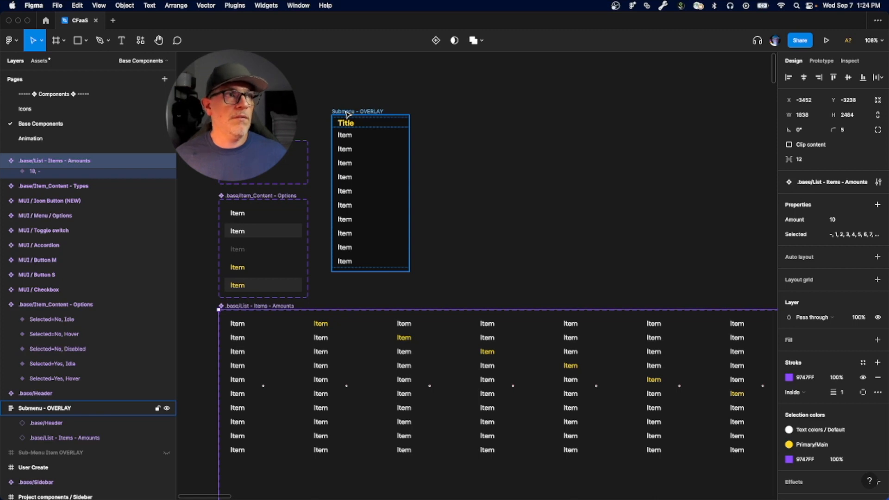
Step: Check the Amount options of the list instance in Submenu - OVERLAY, and switch its Selected property to 1 and back to -
left_click(344, 139)
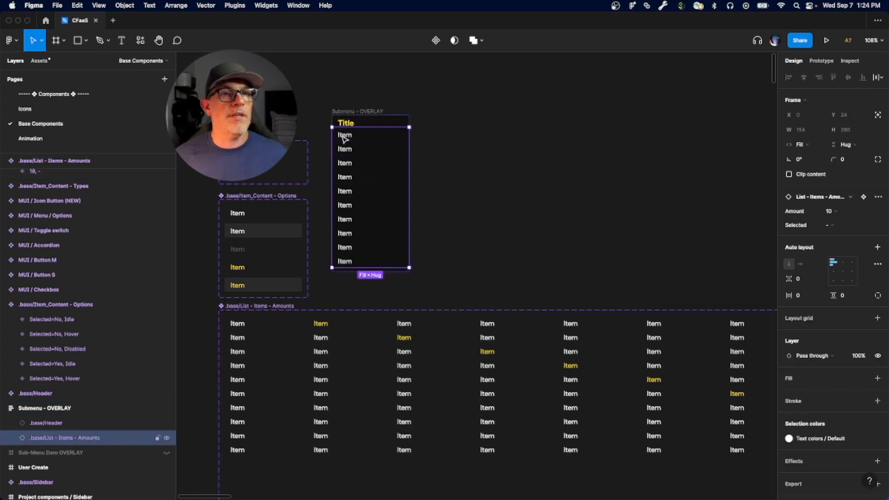
left_click(840, 212)
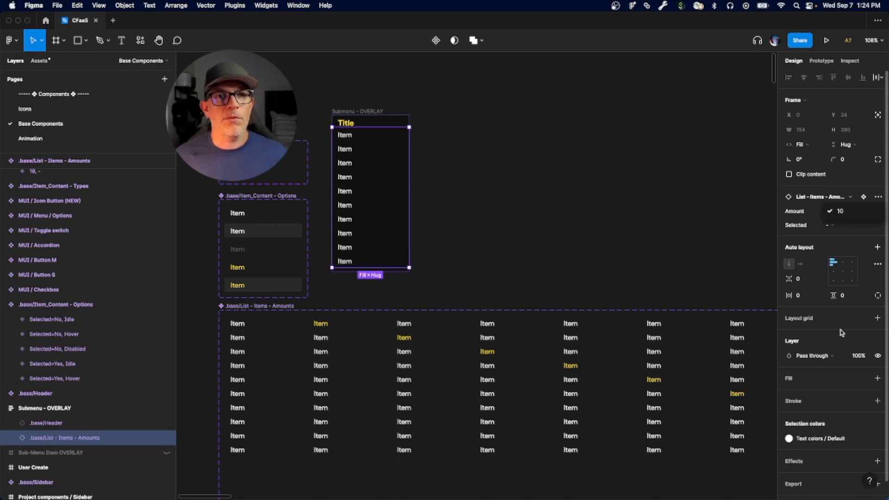
left_click(787, 212)
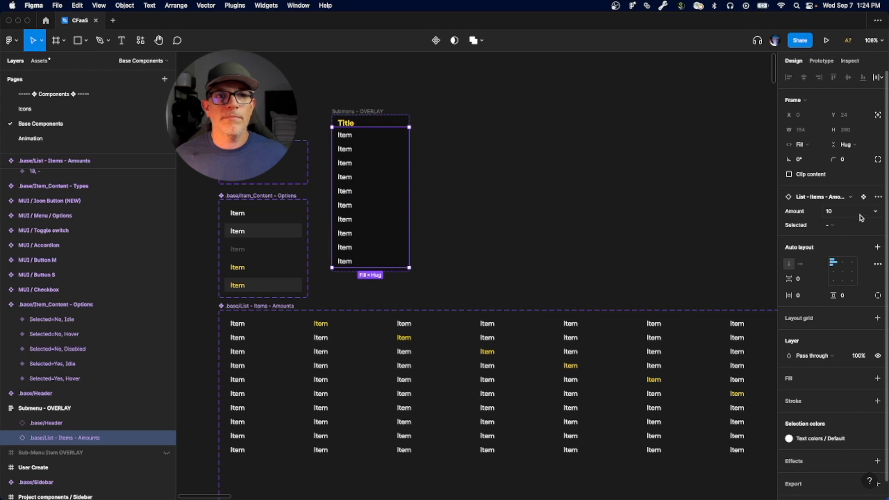
left_click(833, 228)
left_click(838, 238)
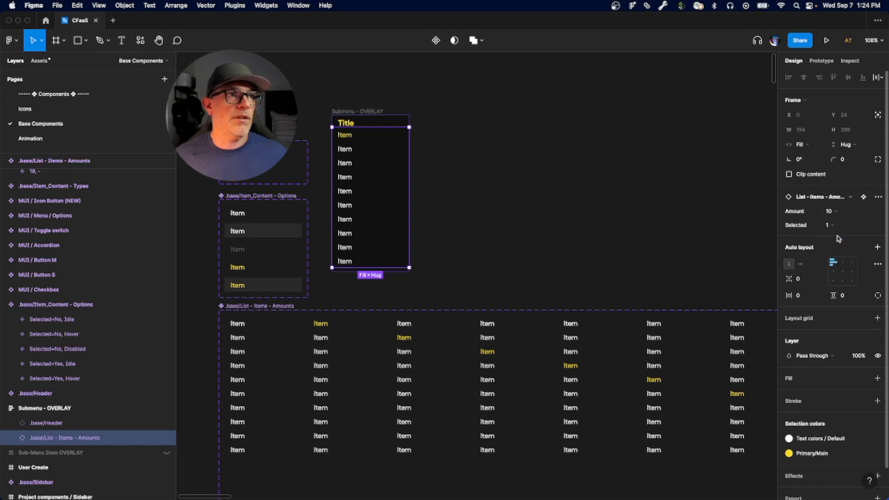
left_click(836, 227)
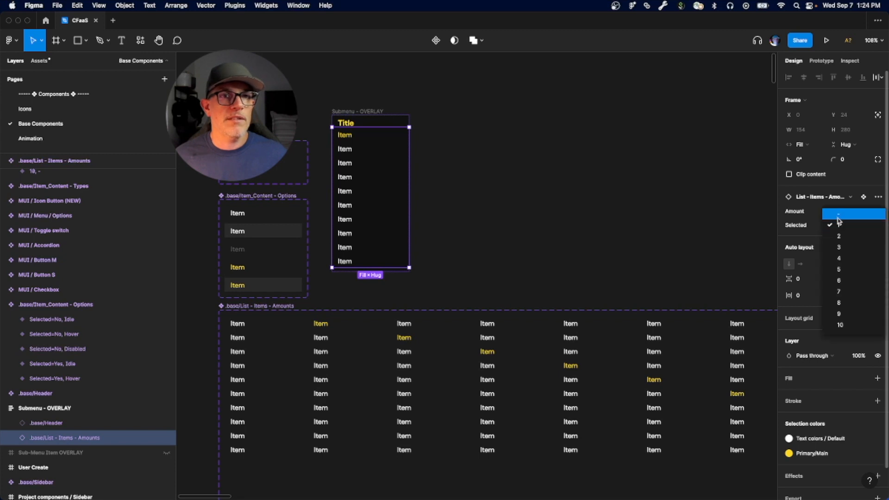
left_click(838, 216)
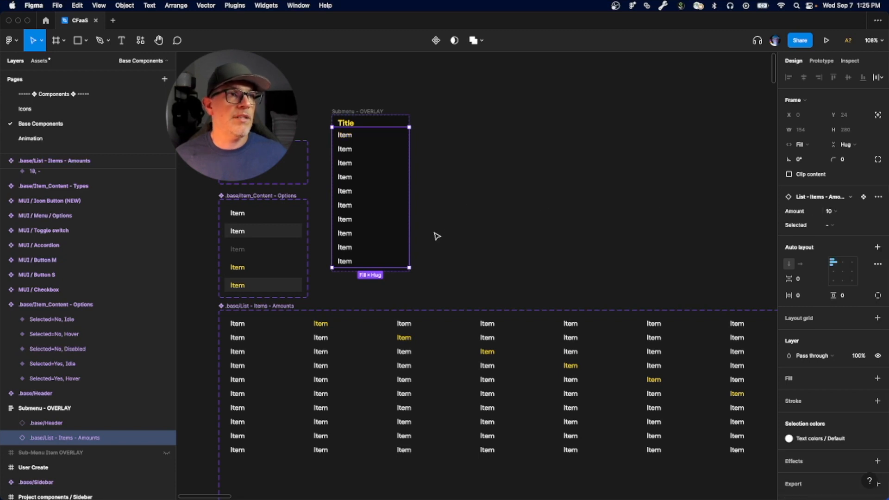
Step: Display the prototype connections and examine how they link the items across the .base/List - Items - Amounts variants
scroll(435, 235, "left", 3)
scroll(476, 246, "right", 2)
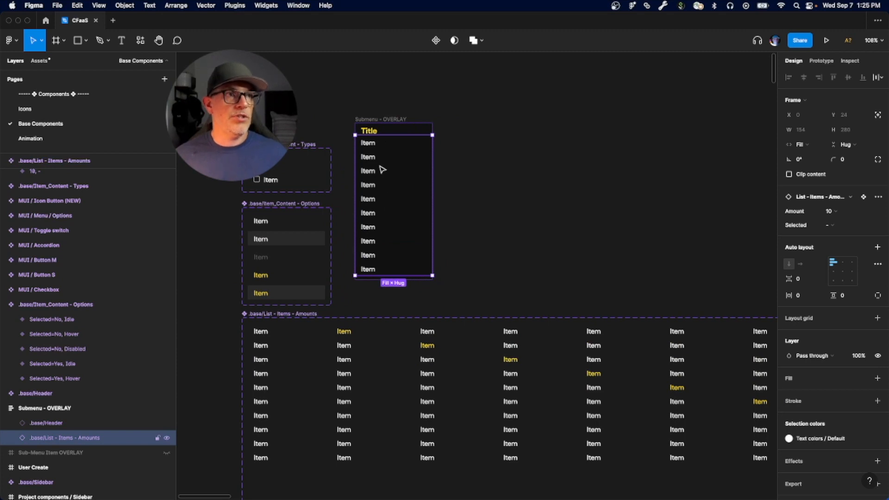
scroll(426, 325, "down", 3)
left_click_drag(427, 326, 411, 312)
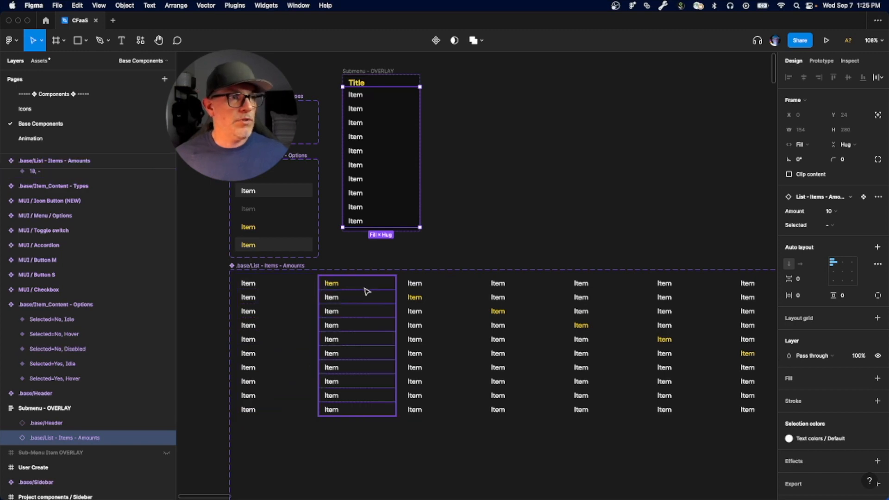
key("shift+e")
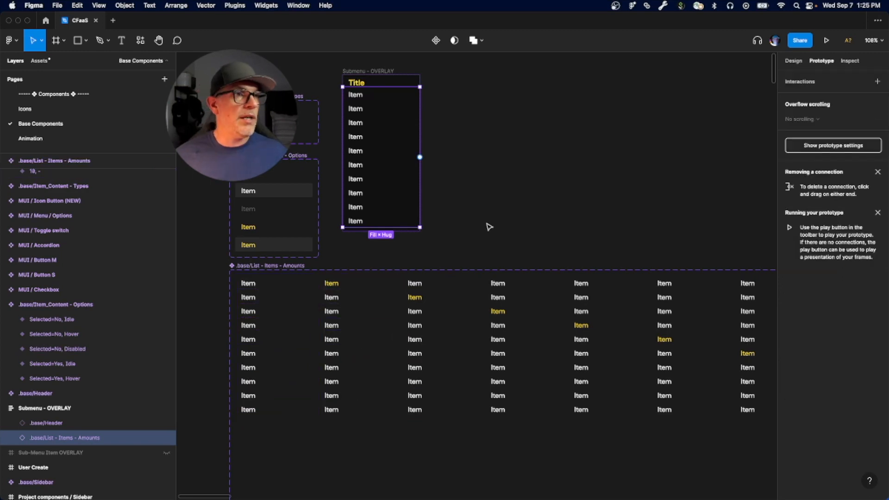
left_click(474, 232)
scroll(632, 350, "down", 15)
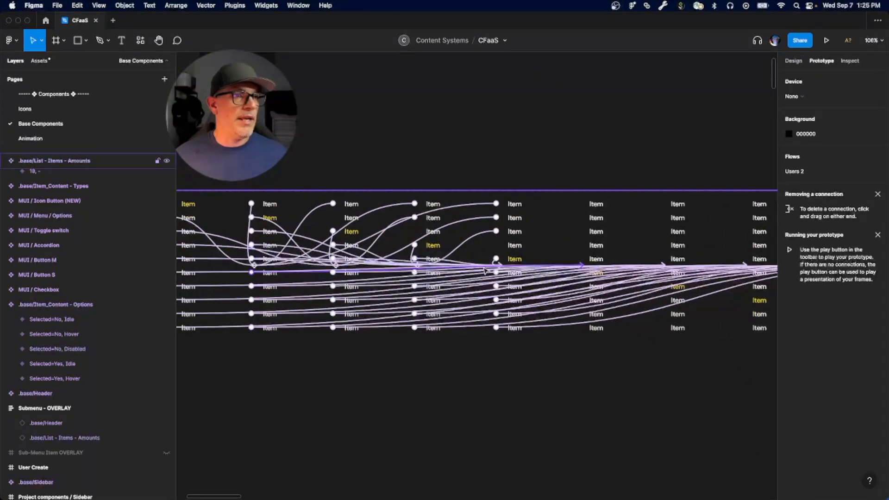
scroll(485, 271, "up", 10)
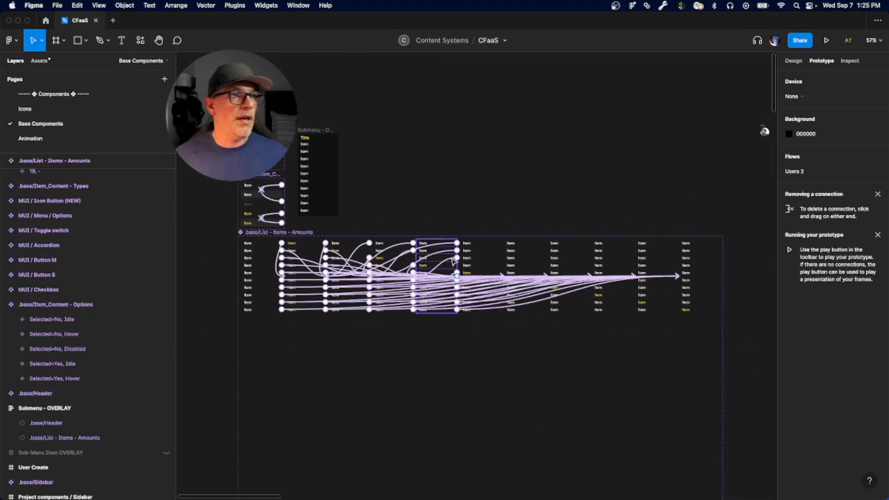
Step: Inspect the click interaction leading to the variant with Selected 5, and compare the connections of variants 10, 4 and 10, 5
left_click(446, 273)
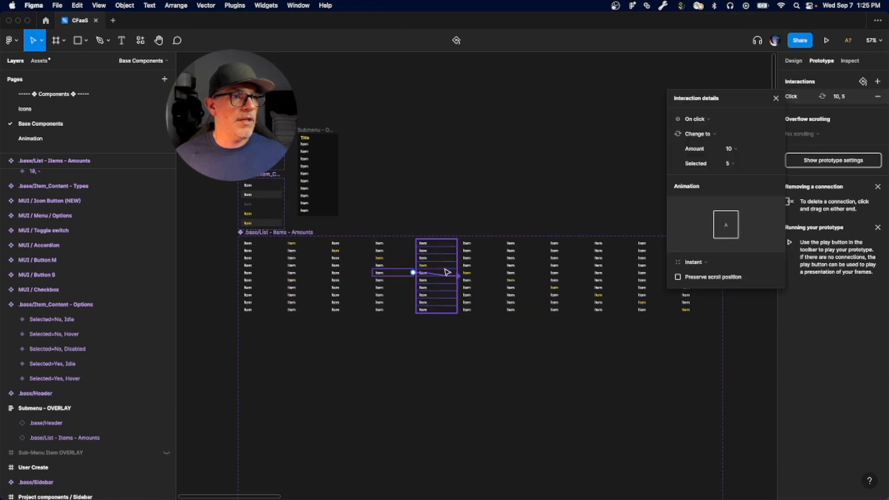
left_click(446, 264)
scroll(446, 265, "up", 5, "ctrl")
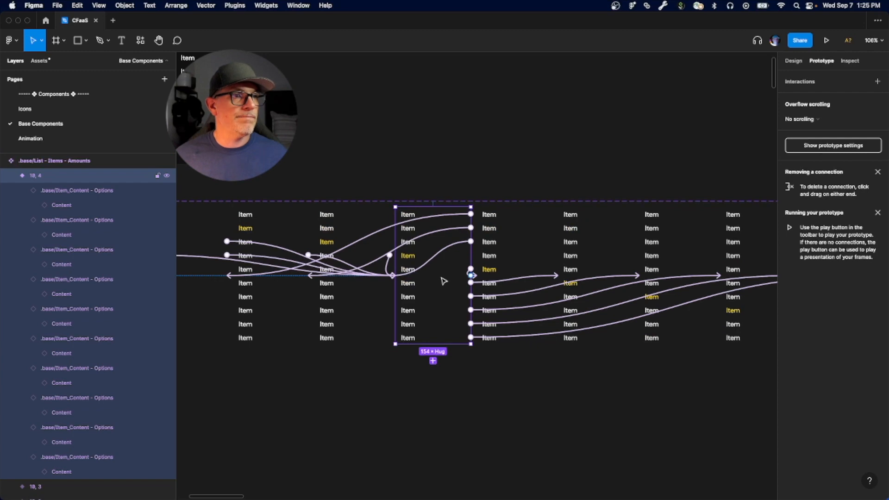
left_click(535, 237)
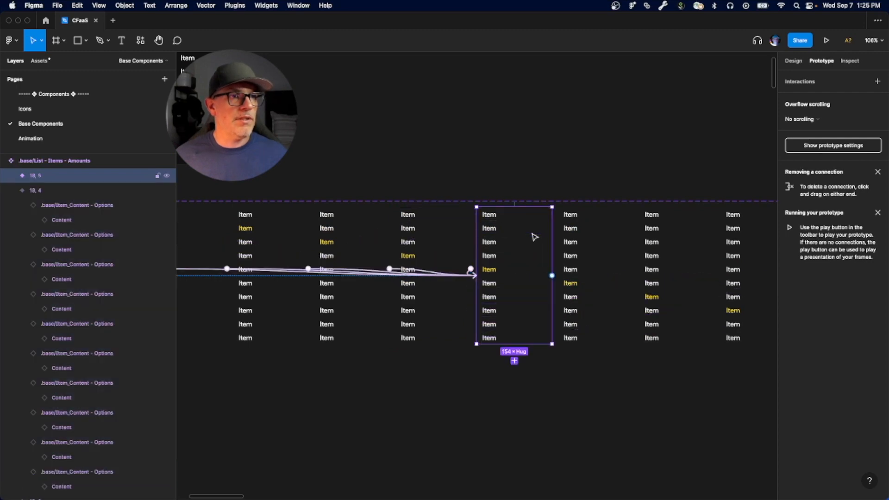
scroll(509, 328, "right", 2)
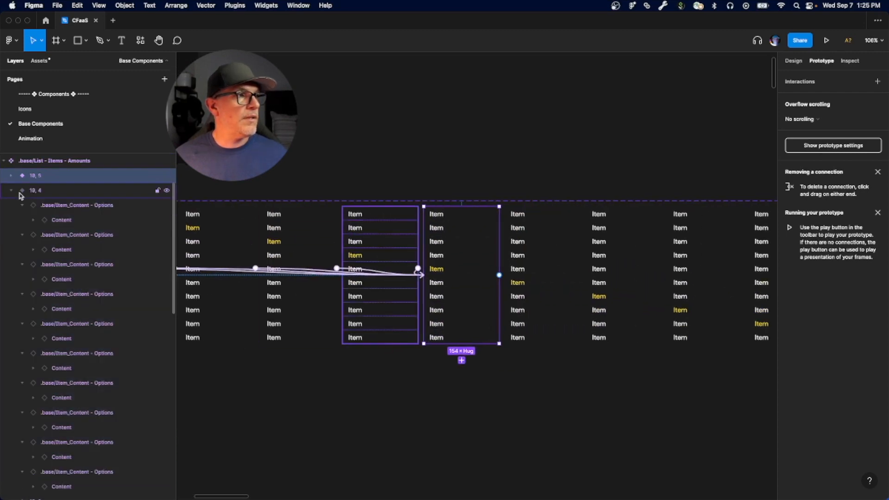
Step: Collapse variant 10, 4 and reorder the variant layers of .base/List - Items - Amounts to run from 10, - down to 10, 10
left_click(36, 191)
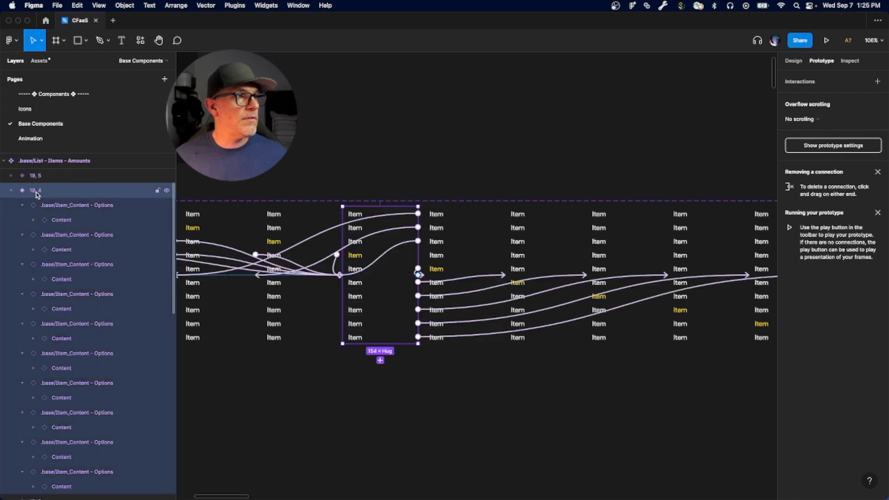
left_click(8, 190)
scroll(28, 223, "up", 4)
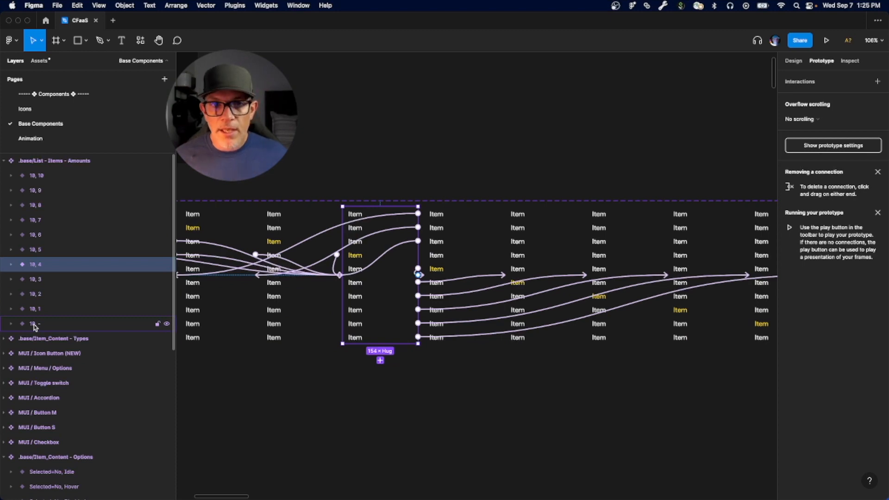
left_click(33, 324)
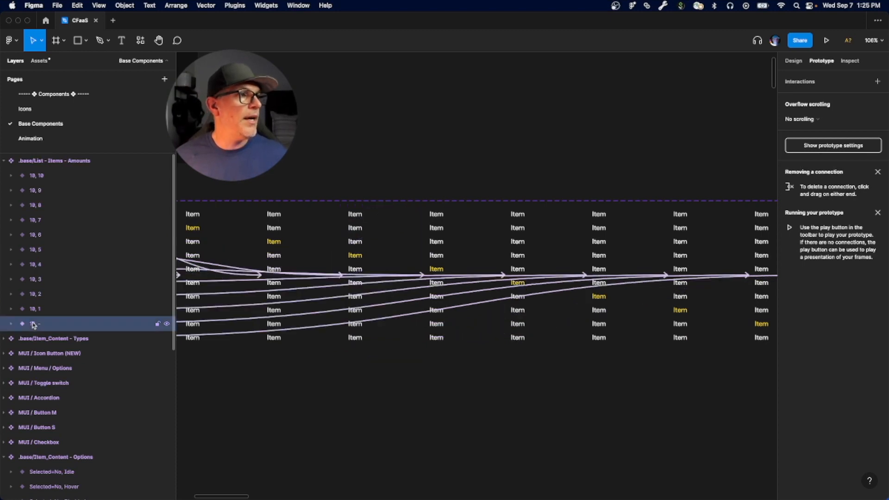
left_click_drag(34, 325, 30, 231)
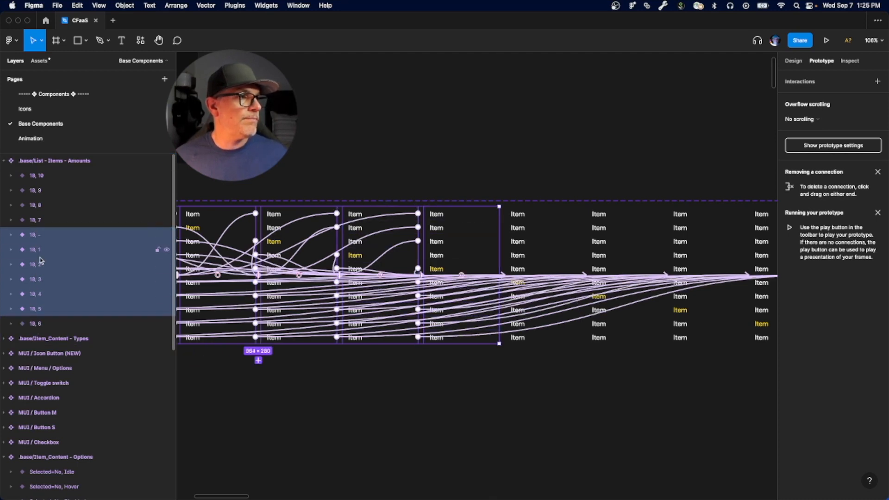
left_click(32, 325, "shift")
left_click_drag(34, 295, 36, 175)
left_click(37, 325, "shift")
left_click(37, 325, "shift")
left_click(39, 325, "shift")
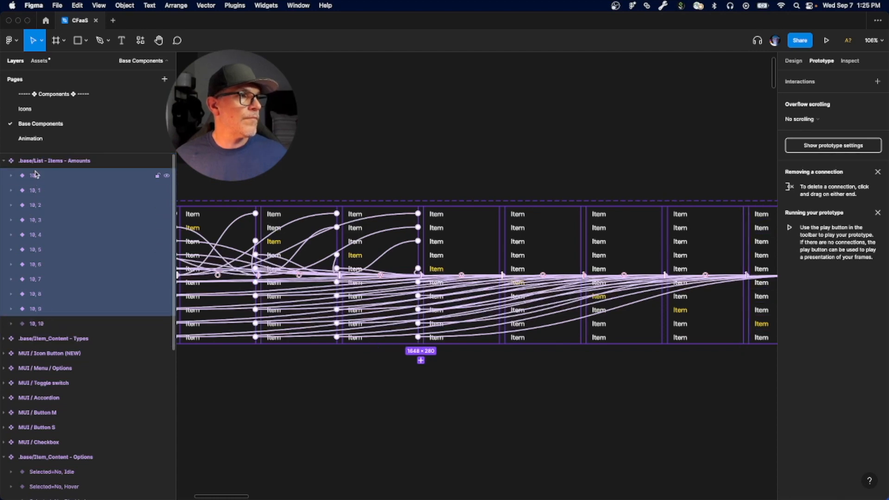
left_click(35, 324)
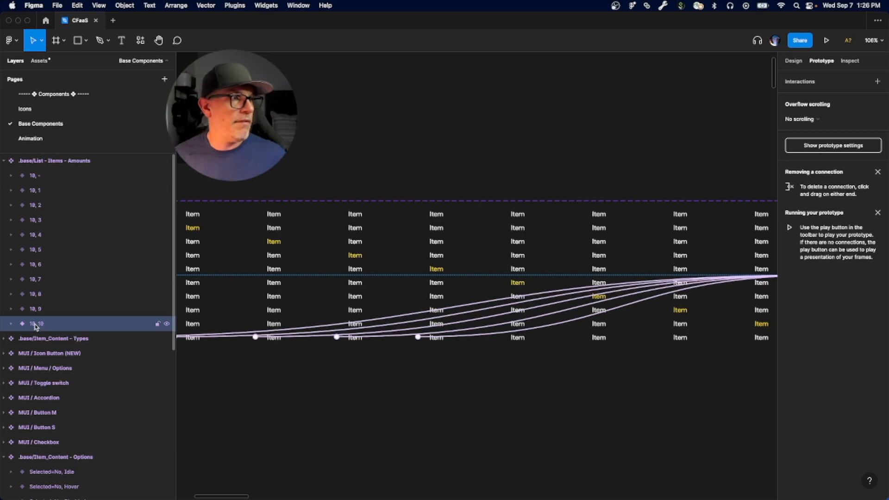
Step: Examine the prototype connections of variants 10, -, 10, 3, 10, 4 and 10, 5 individually
left_click(39, 179)
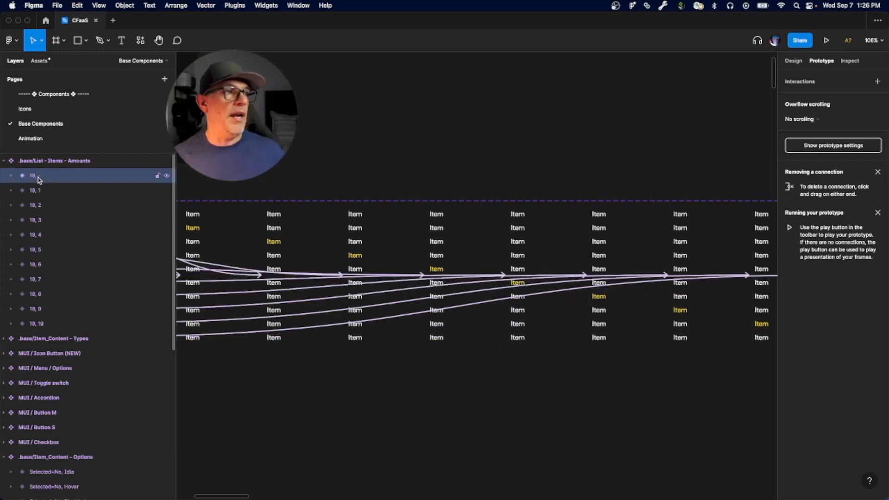
left_click(38, 222)
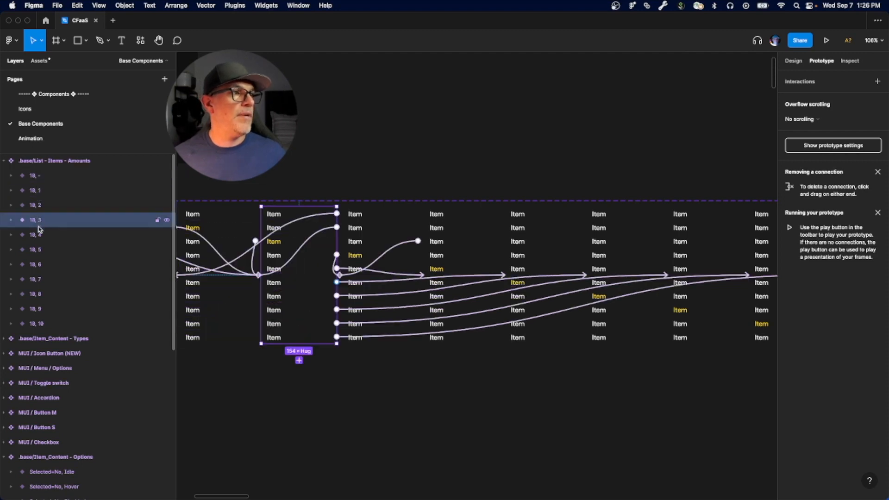
left_click(39, 234)
left_click(40, 250)
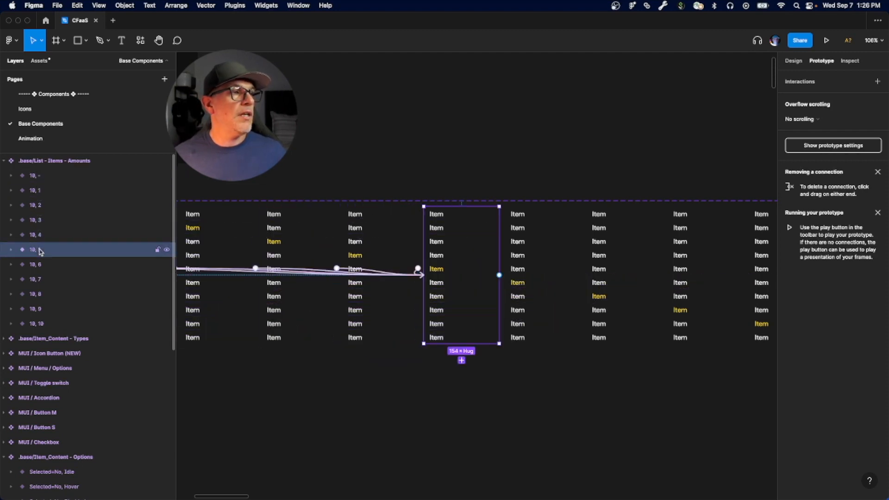
Step: Expand variant 10, 5 in the design view and reveal the nested Content layer inside each of its ten item instances
left_click(11, 250)
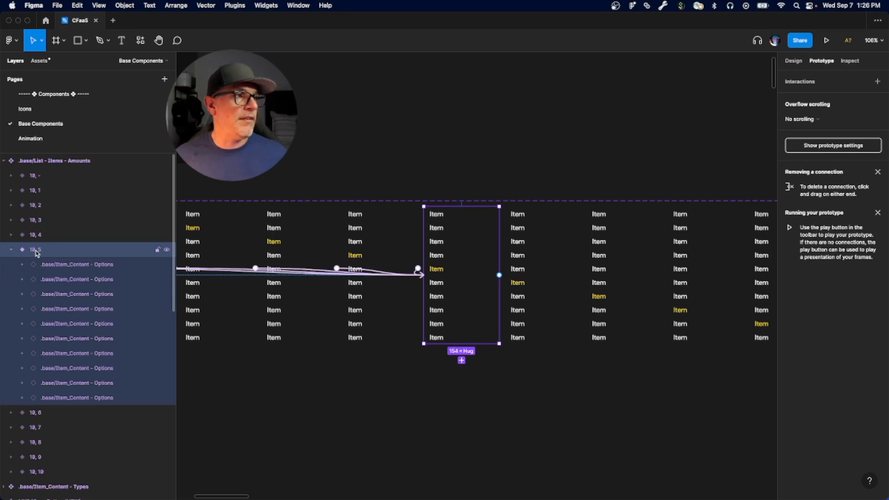
left_click(790, 62)
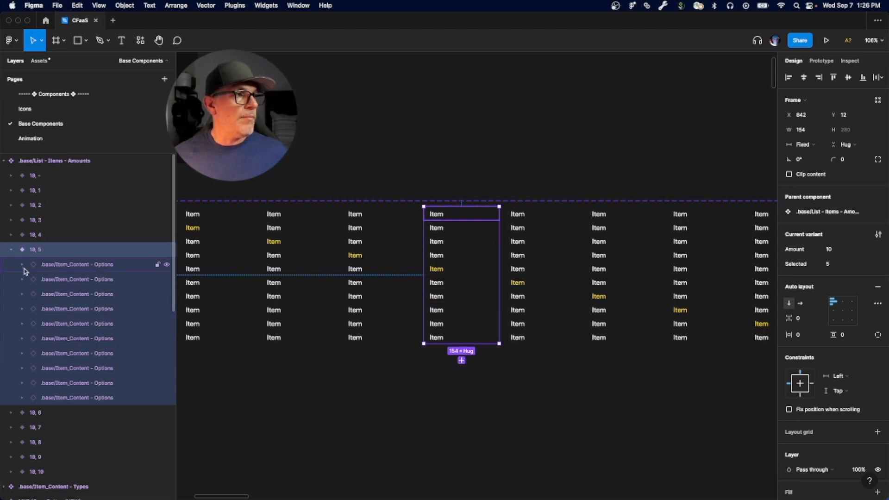
left_click(51, 268)
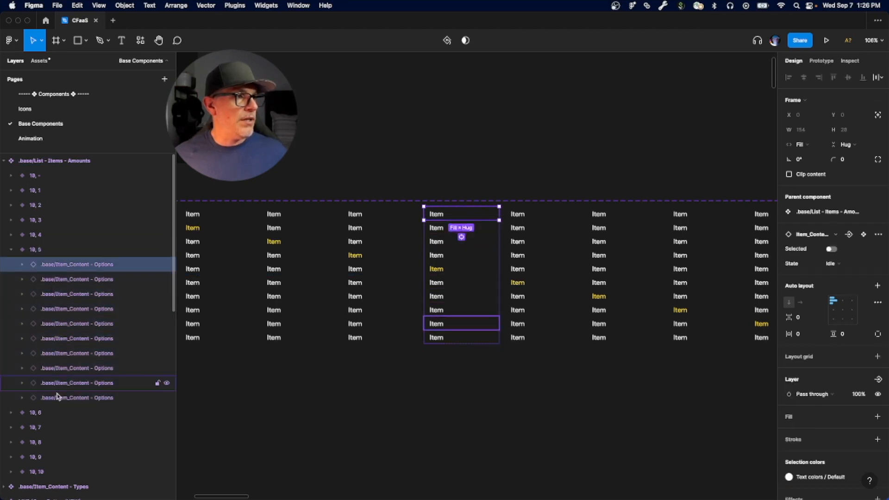
left_click(58, 399, "shift")
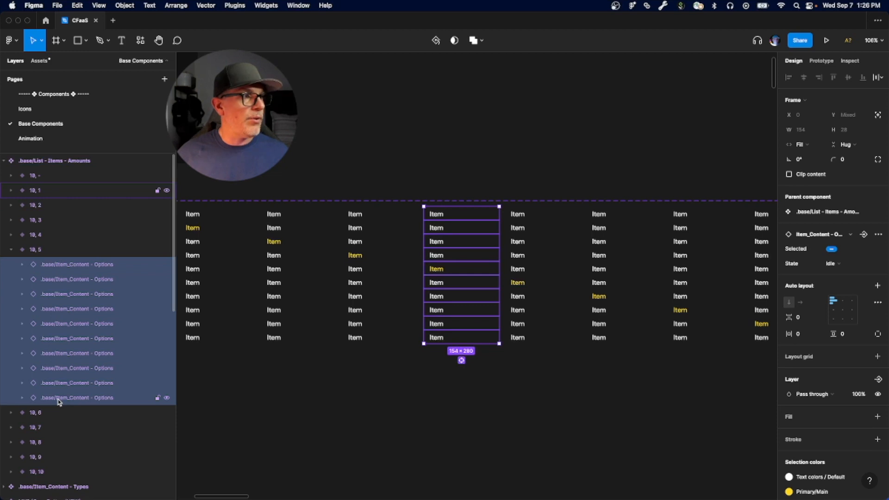
key("Return")
scroll(65, 397, "up", 1)
scroll(65, 393, "up", 5)
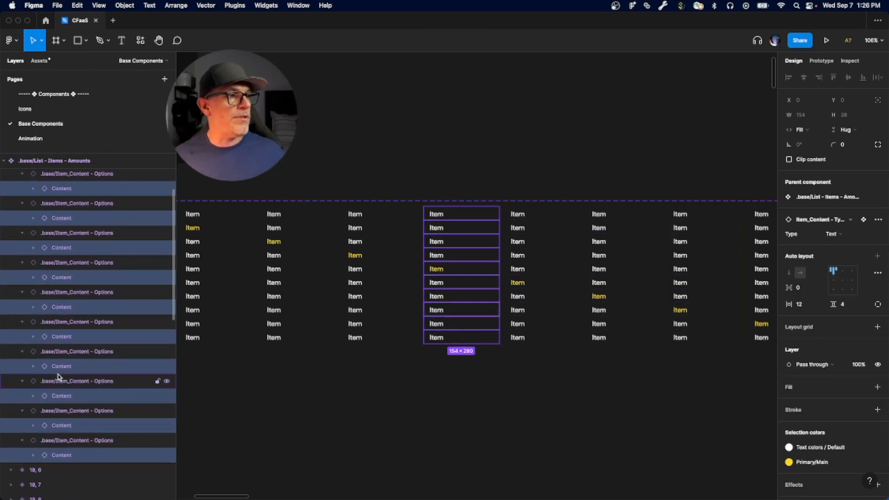
scroll(57, 375, "up", 2)
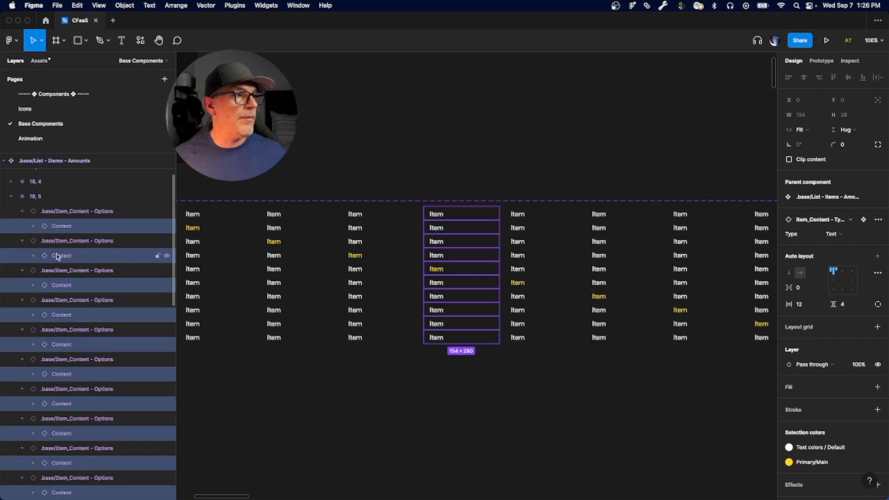
Step: Link the first item's Content layer in variant 10, 5 to variant 10, 1 with an on-click Change to interaction
left_click(60, 226)
key("shift+e")
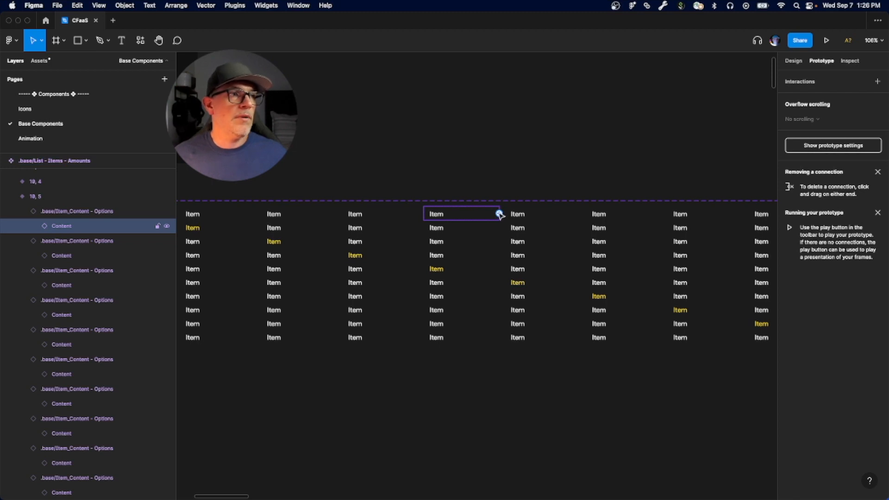
scroll(357, 277, "left", 4)
scroll(357, 276, "up", 1)
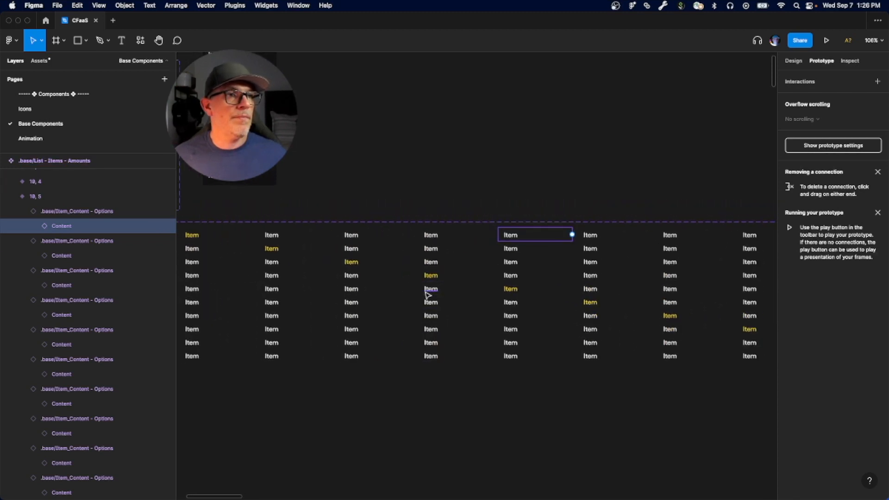
scroll(428, 297, "down", 5)
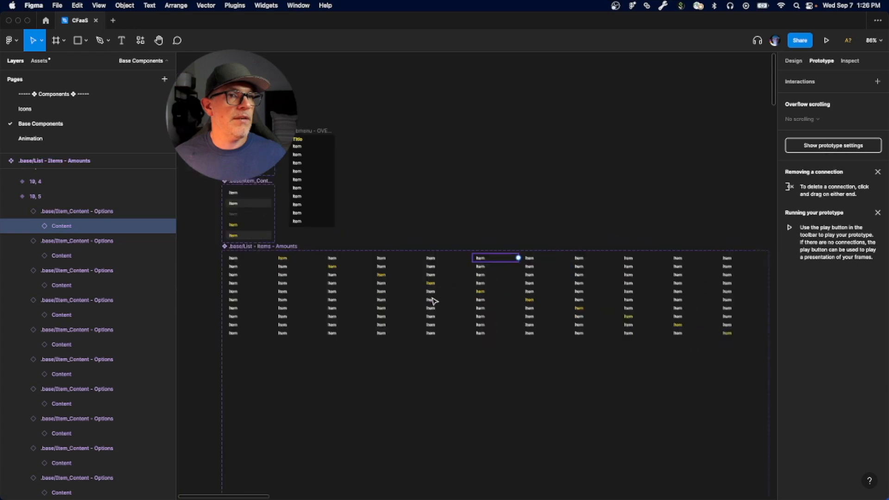
scroll(449, 301, "up", 3)
scroll(444, 300, "down", 2)
scroll(452, 329, "down", 2)
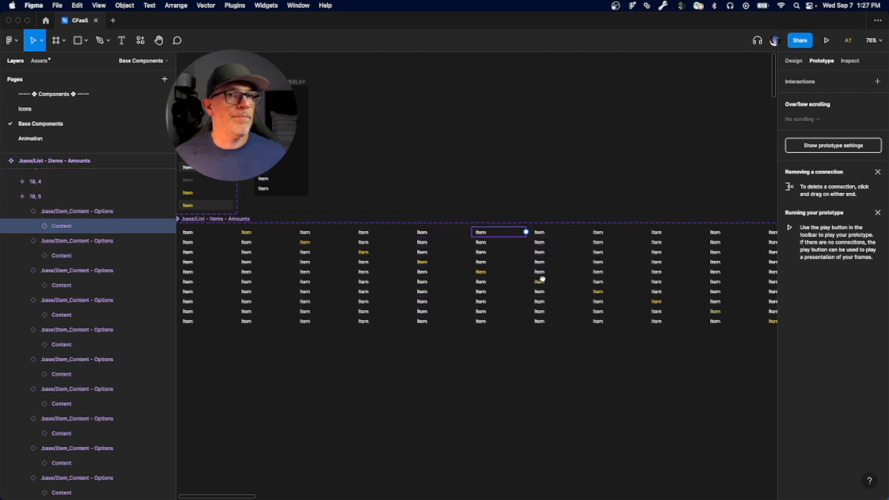
scroll(547, 282, "right", 3)
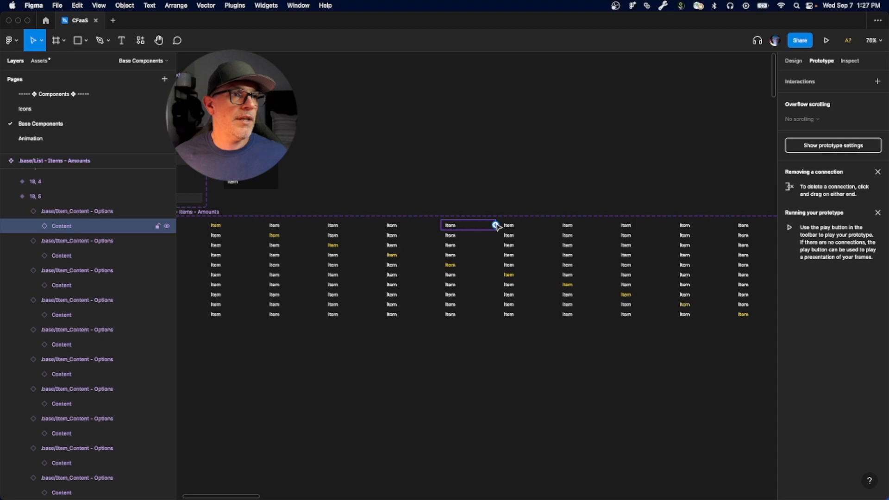
left_click_drag(496, 225, 223, 257)
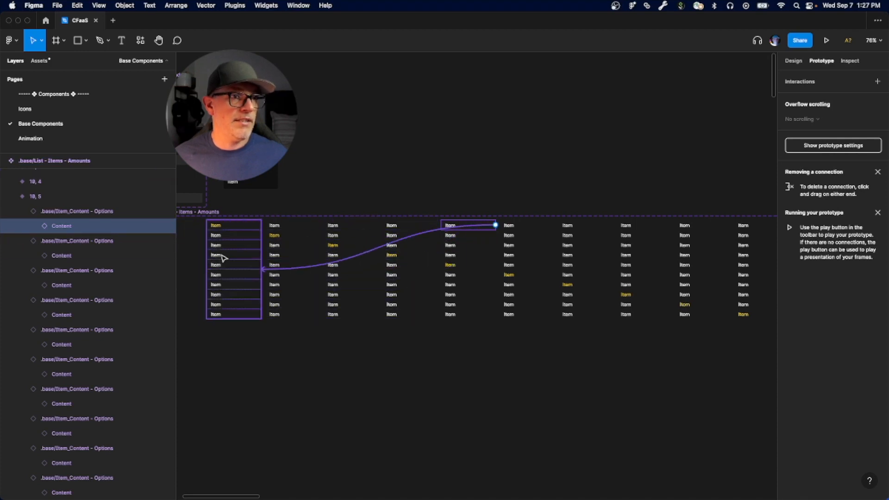
left_click_drag(222, 257, 222, 257)
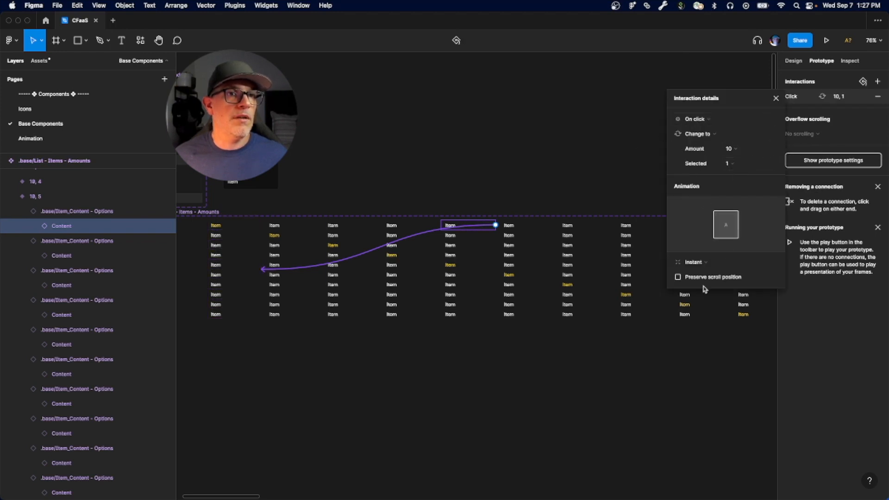
Step: Link the second, third and fourth items of variant 10, 5 to variants 10, 2, 10, 3 and 10, 4
left_click(456, 237)
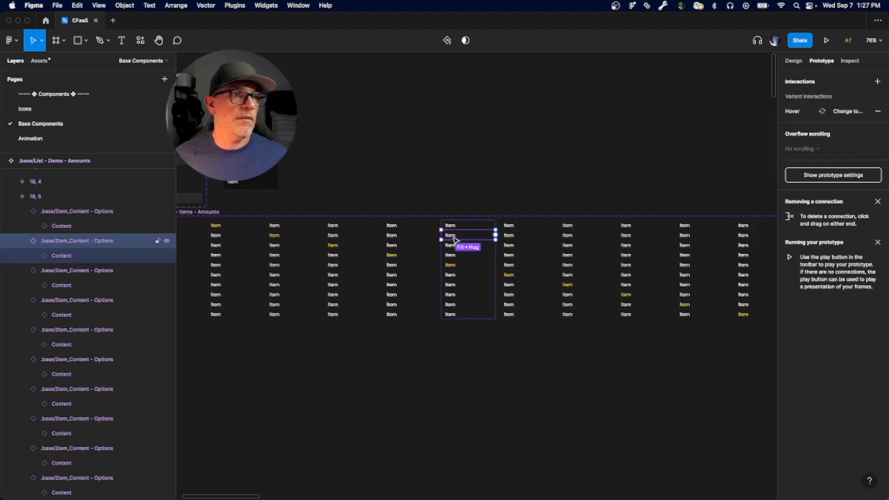
left_click_drag(496, 236, 277, 268)
left_click(460, 245)
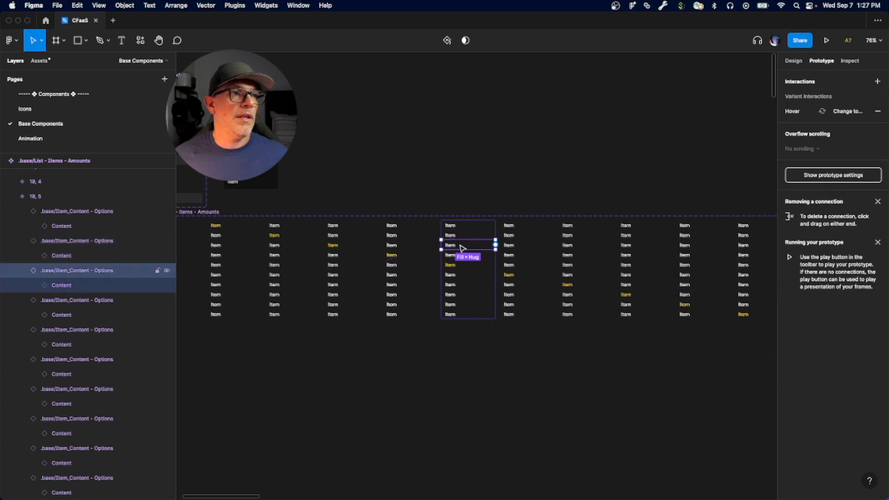
left_click_drag(495, 244, 352, 278)
left_click(463, 255)
left_click_drag(495, 255, 392, 280)
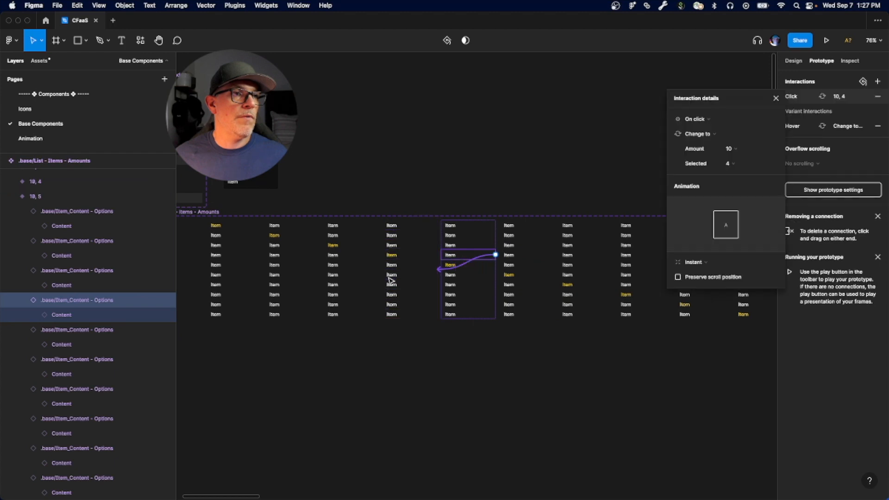
Step: Link the sixth through tenth items of variant 10, 5 to variants 10, 6 through 10, 10 respectively
left_click(477, 269)
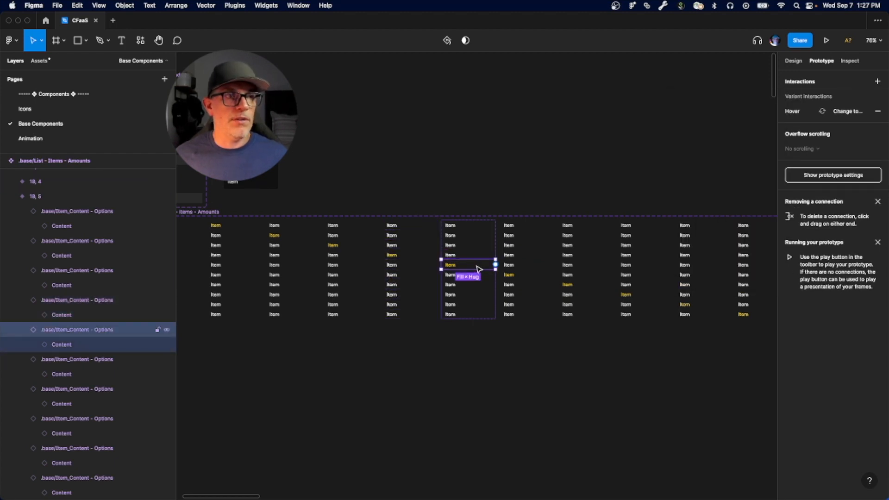
left_click(450, 279)
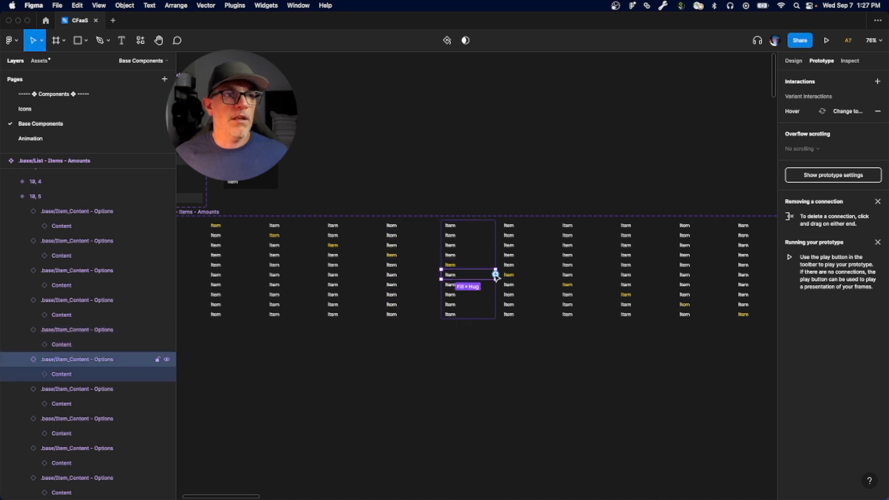
left_click_drag(496, 275, 581, 298)
left_click(461, 286)
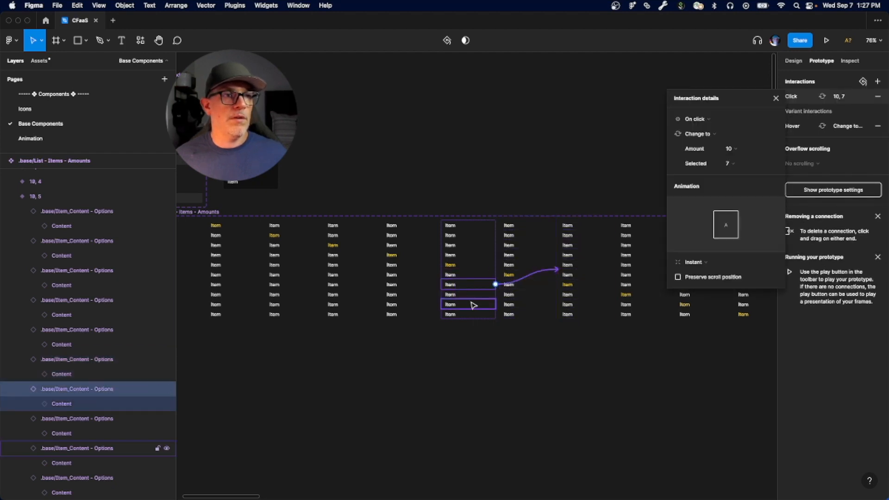
left_click(482, 295)
left_click_drag(496, 295, 631, 304)
left_click(491, 304)
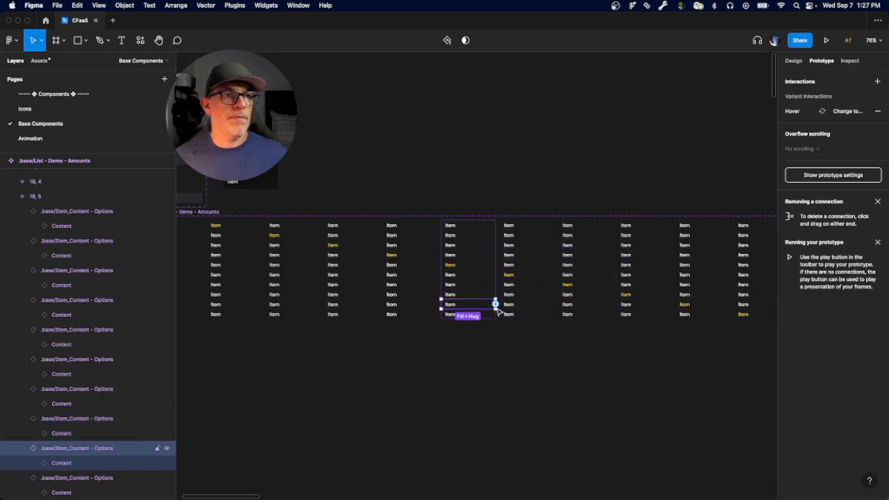
left_click_drag(495, 304, 676, 310)
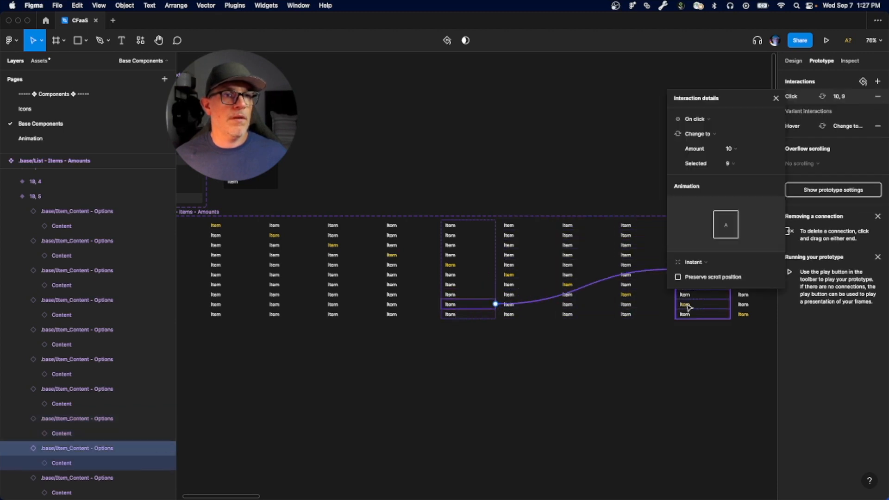
left_click(465, 313)
left_click_drag(495, 314, 732, 319)
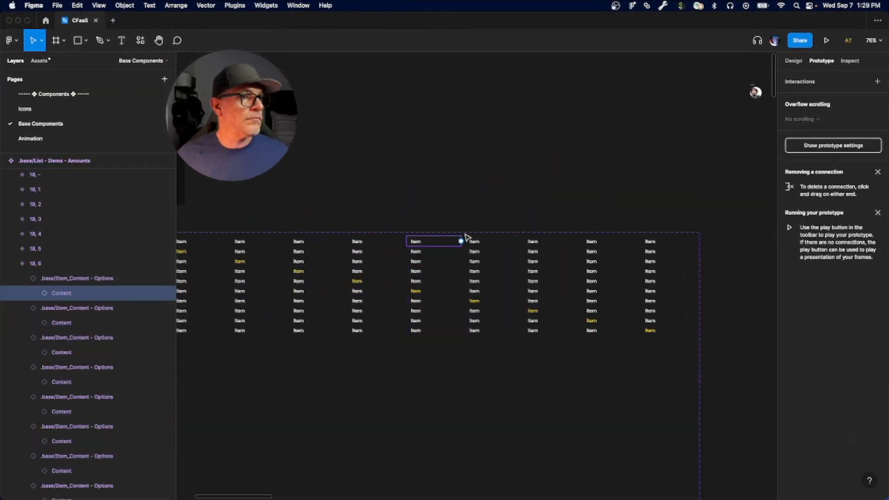
Step: Link the items of variant 10, 6 to the ten-item variants whose Selected number matches each item
left_click_drag(556, 257, 361, 288)
left_click(77, 486)
left_click_drag(556, 307, 697, 320)
left_click(77, 334)
Step: Expand variant 10, 7 and link its items to the matching variants, such as the fourth item to 10, 4
left_click(35, 393)
key("Return")
key("Return")
left_click(77, 299)
left_click_drag(614, 267, 407, 278)
left_click(583, 287)
left_click(578, 306)
left_click(577, 316)
left_click_drag(615, 316, 686, 301)
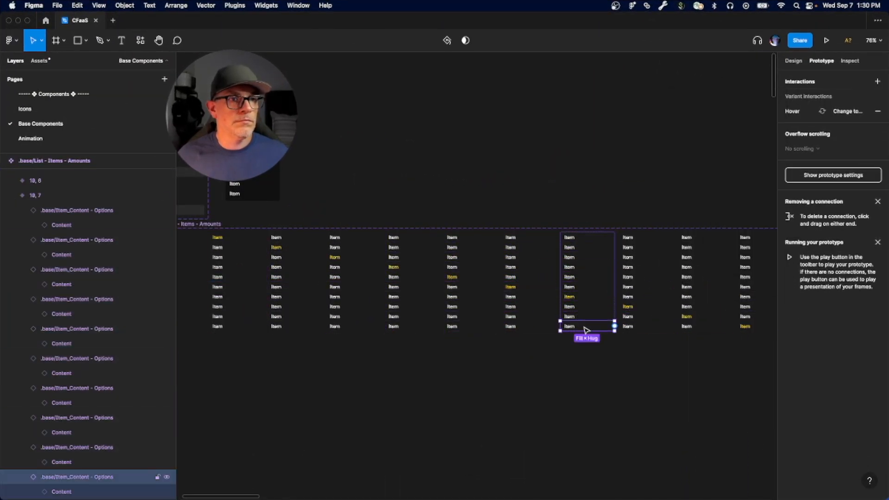
left_click(576, 258)
Step: Expand variant 10, 8 and link its items to their matching variants, including 10, 1, 10, 3, 10, 6 and 10, 10
left_click(64, 336)
key("Return")
key("Return")
left_click(646, 237)
left_click_drag(674, 237, 239, 278)
left_click(667, 257)
left_click_drag(673, 257, 356, 277)
left_click(666, 287)
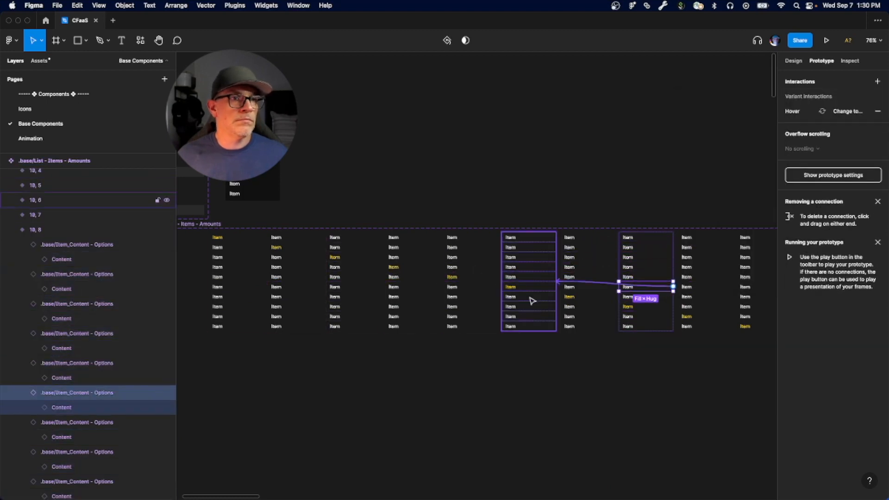
left_click_drag(673, 287, 532, 290)
Step: Expand variant 10, 9 and link each unselected item to the variant whose Selected number matches its position
left_click(663, 326)
left_click_drag(674, 327, 744, 322)
left_click(16, 151)
left_click(35, 166)
left_click(704, 238)
left_click_drag(732, 238, 239, 278)
left_click(708, 258)
left_click_drag(732, 258, 356, 280)
left_click(708, 277)
left_click_drag(732, 277, 528, 288)
left_click(708, 287)
left_click(709, 297)
left_click_drag(732, 297, 589, 296)
left_click(716, 286)
left_click(716, 267)
Step: Expand variant 10, 10 and link its first nine items to their matching variants 10, 1 through 10, 9
left_click(35, 182)
key("Return")
key("Return")
left_click_drag(767, 238, 250, 267)
scroll(555, 287, "up", 3)
left_click_drag(761, 334, 341, 357)
left_click(734, 354)
left_click_drag(762, 354, 444, 366)
left_click(737, 374)
left_click_drag(761, 373, 616, 385)
left_click(737, 384)
left_click(737, 393)
left_click_drag(762, 393, 676, 389)
left_click(744, 364)
left_click(746, 324)
left_click(740, 354)
Step: In the design view, duplicate variant 10, - below its row, set the copy's Amount to 9 and delete one item
left_click(614, 268)
key("shift+e")
scroll(427, 286, "down", 5)
scroll(337, 366, "up", 4)
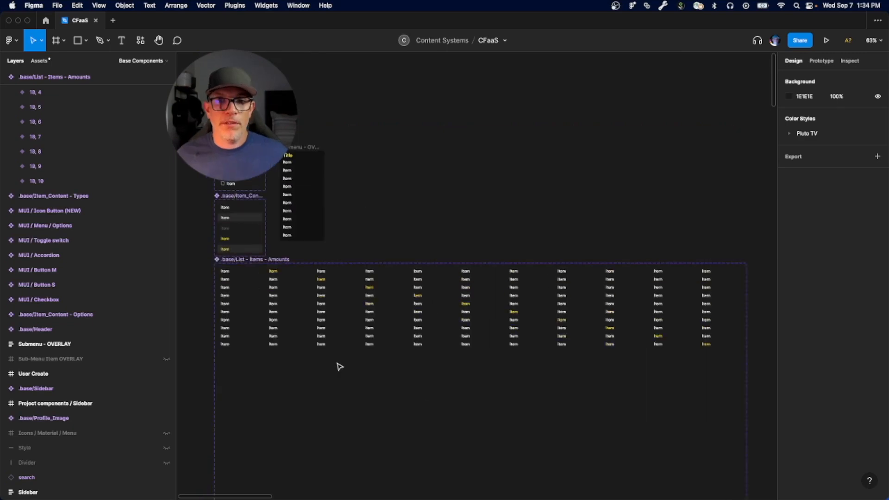
left_click(242, 331)
key("super+d")
scroll(209, 463, "up", 5)
double_click(53, 256)
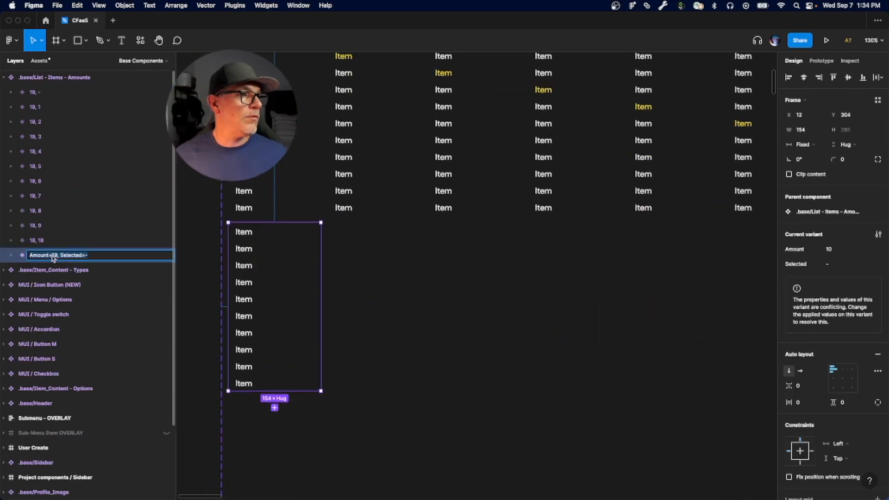
type("9")
left_click(76, 403)
key("Delete")
Step: Duplicate variant 9, -, set the copy's Selected to 1 and order its layer directly below 9, -
left_click(37, 256)
scroll(201, 269, "down", 2)
key("super+d")
scroll(202, 269, "down", 2)
left_click(833, 263)
type("1")
left_click_drag(34, 255, 34, 274)
Step: Turn on Selected for the first item of variant 9, 1
key("shift+e")
key("shift+e")
double_click(284, 238)
left_click(832, 249)
scroll(417, 277, "down", 5)
scroll(417, 278, "right", 3)
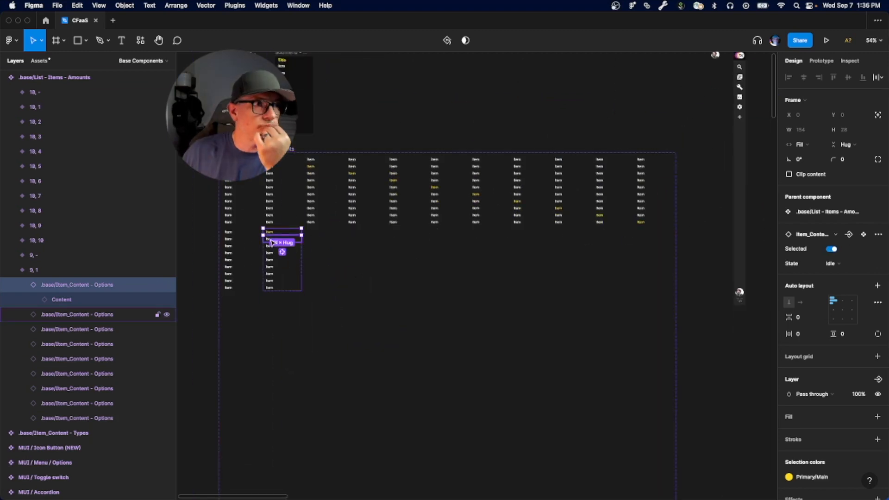
Step: Duplicate variant 9, 1 beneath variant 10, 9, set the copy's Selected to 9 and order its layer below 9, 1
key("shift+Return")
left_click_drag(268, 262, 601, 263)
scroll(639, 256, "up", 5)
double_click(90, 274)
type("9")
scroll(623, 306, "down", 5)
left_click_drag(35, 270, 24, 304)
Step: Move the selected state in variant 9, 9 from its first item to its ninth item
left_click(10, 285)
left_click(77, 418)
left_click(832, 249)
left_click(77, 299)
left_click(832, 249)
Step: Duplicate variant 9, 1 to make two further nine-item variants with Selected set to 2 and 3
left_click(34, 270)
key("super+d")
left_click(829, 264)
type("2")
key("super+d")
type("3")
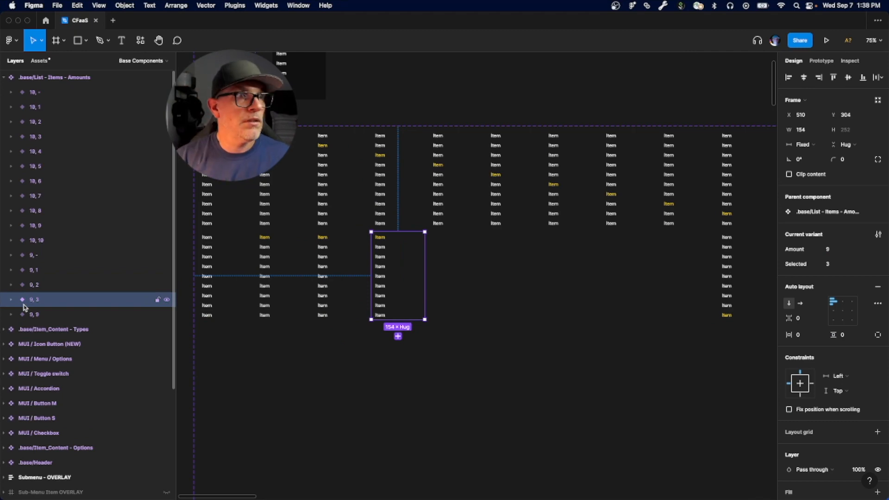
Step: In variant 9, 2, turn on Selected for the second item and turn it off for the first
left_click(11, 284)
left_click(76, 315)
left_click(831, 250)
left_click(77, 300)
left_click(832, 249)
left_click(11, 285)
Step: In the prototype view, link the first item of variant 9, 3 to 9, 1 and the third item of 9, 1 to 9, 3
left_click(390, 246)
left_click(822, 60)
double_click(398, 236)
left_click_drag(425, 235, 295, 264)
left_click(124, 308)
left_click(353, 245)
left_click_drag(367, 245, 343, 221)
left_click(282, 255)
left_click_drag(309, 254, 397, 274)
Step: Link the third item of variant 9, - to variant 9, 3
left_click(340, 235)
double_click(340, 235)
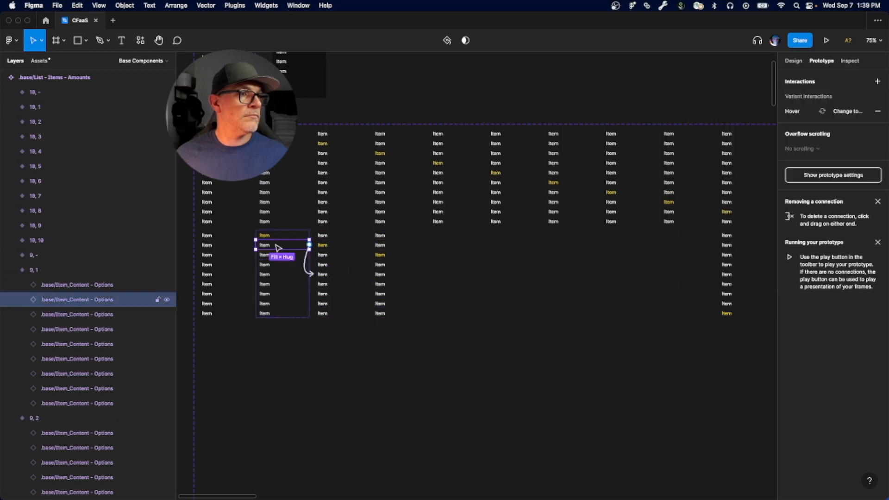
double_click(398, 245)
left_click(398, 255)
left_click(341, 245)
left_click(220, 246)
left_click_drag(252, 255, 391, 274)
left_click(381, 234)
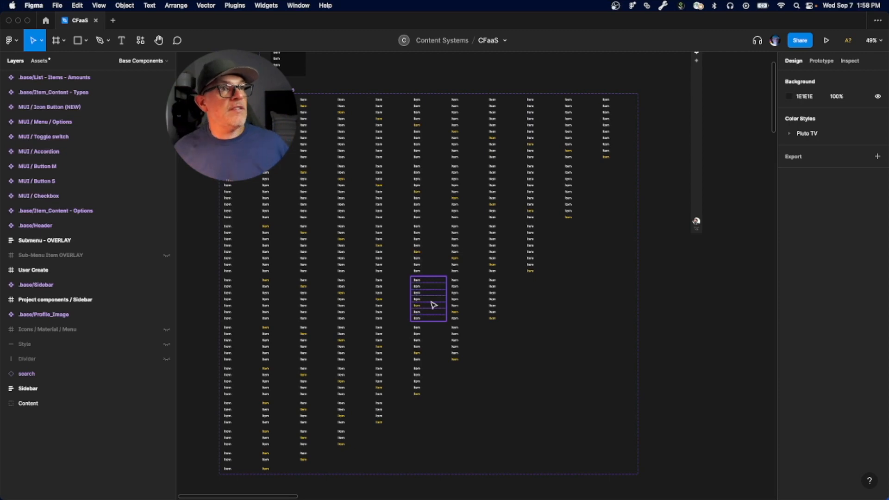
Step: Expand the Submenu - OVERLAY frame and set Selected to 7 on its .base/List - Items - Amounts instance
scroll(461, 165, "up", 6)
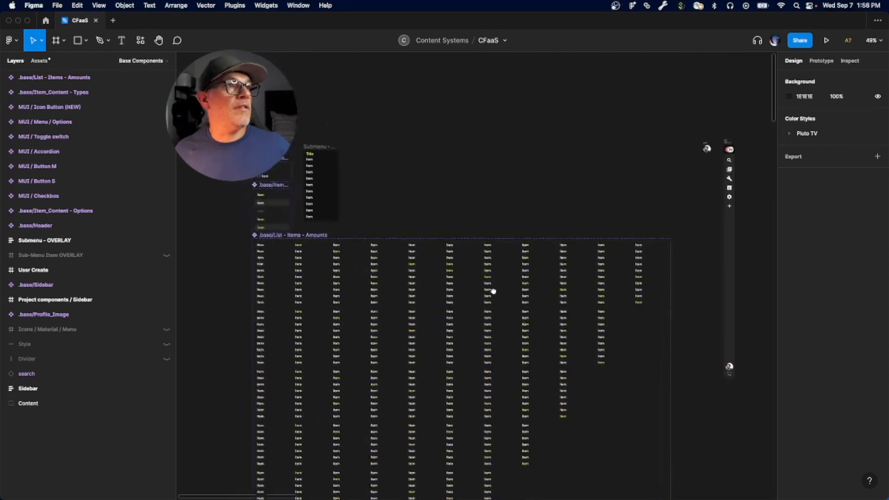
left_click(315, 149)
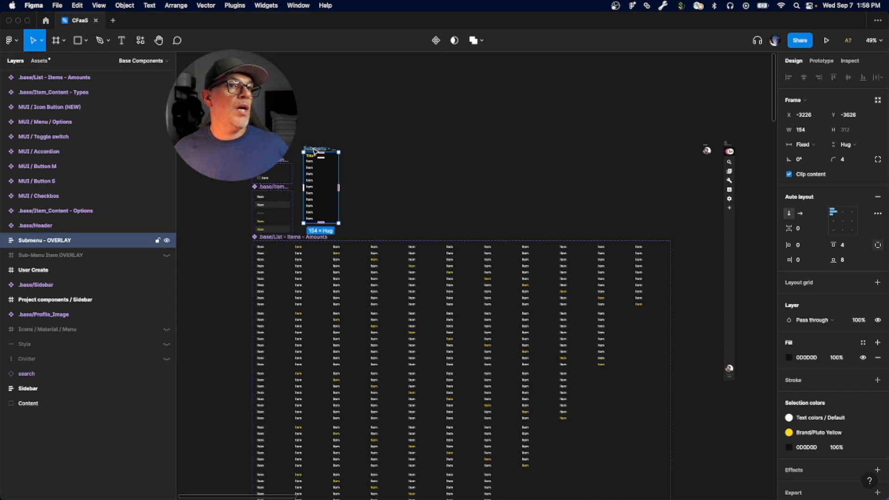
scroll(421, 190, "left", 4)
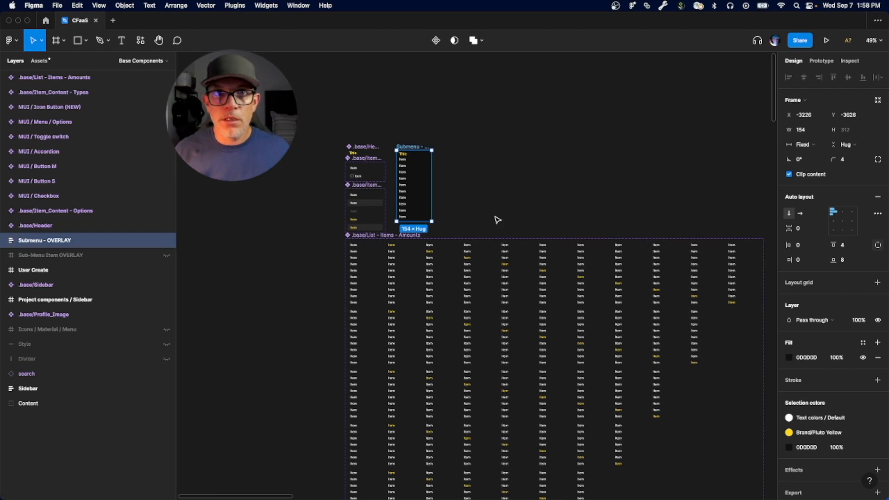
scroll(412, 177, "up", 5)
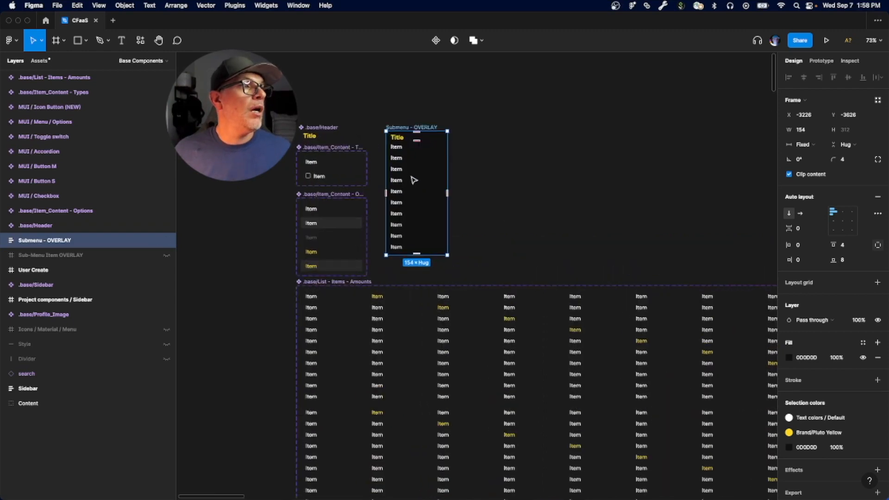
left_click(3, 241)
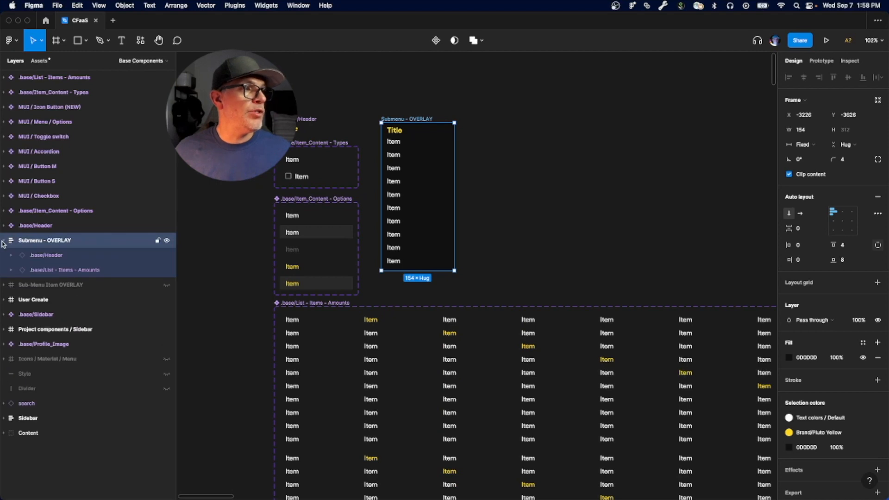
left_click(41, 271)
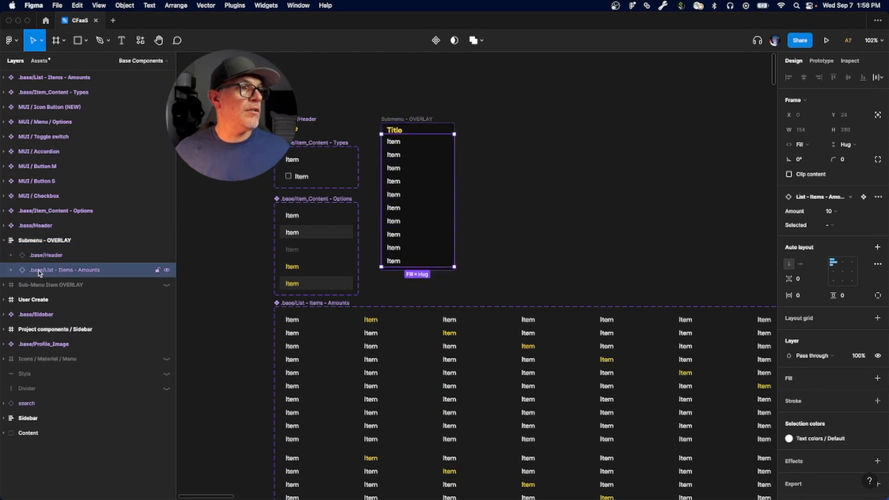
left_click(830, 224)
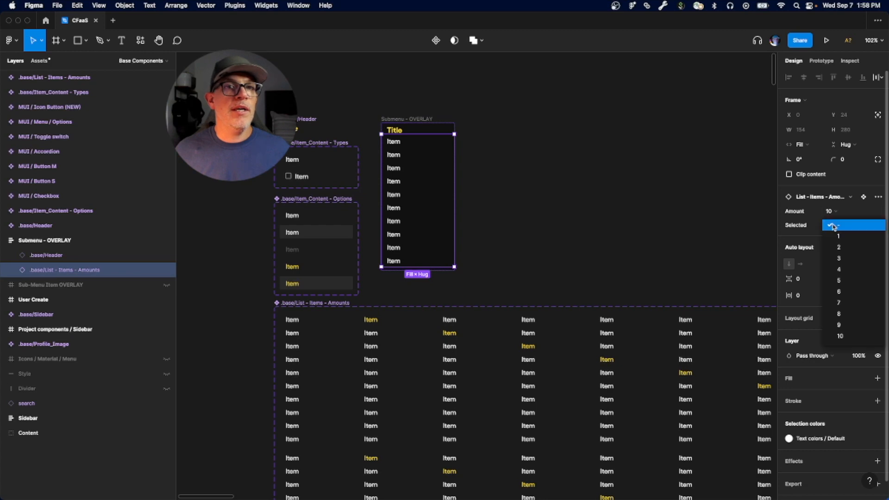
left_click(845, 306)
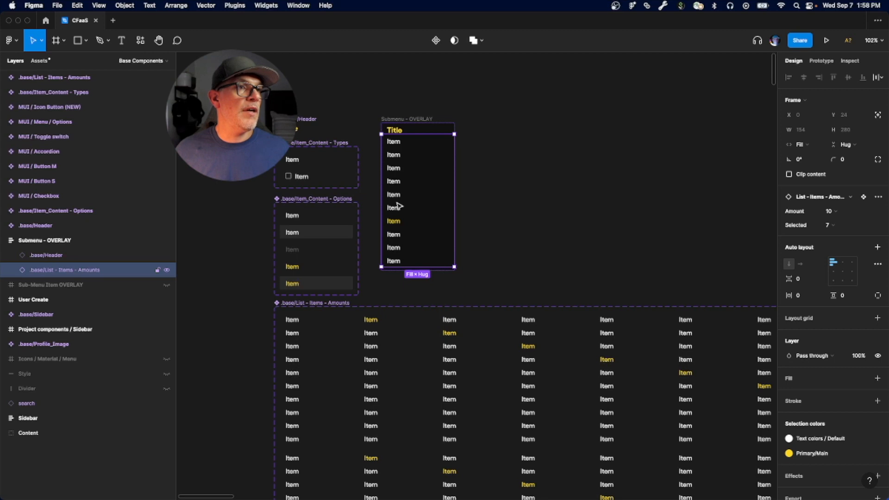
Step: Switch the list instance's Selected property through 8, 9, 10, 1 and 2 to check the highlighted item
left_click(833, 225)
left_click(840, 236)
left_click(840, 226)
left_click(839, 239)
left_click(837, 229)
left_click(838, 240)
left_click(831, 227)
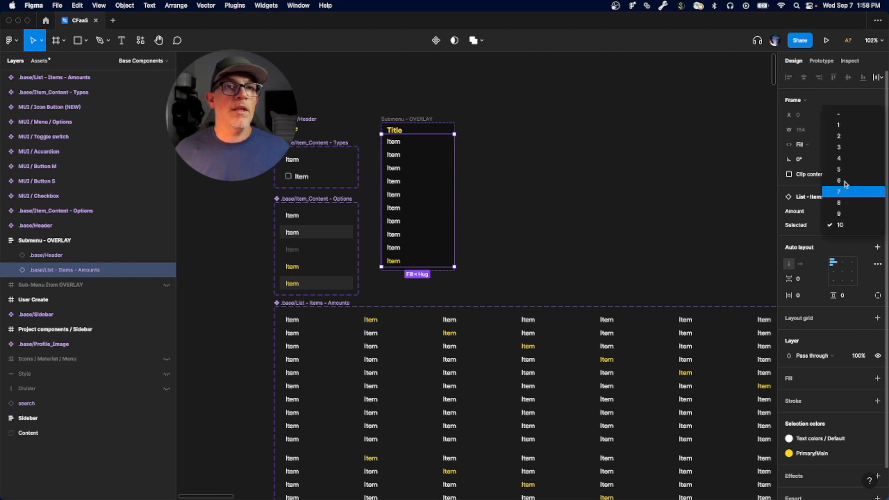
left_click(841, 125)
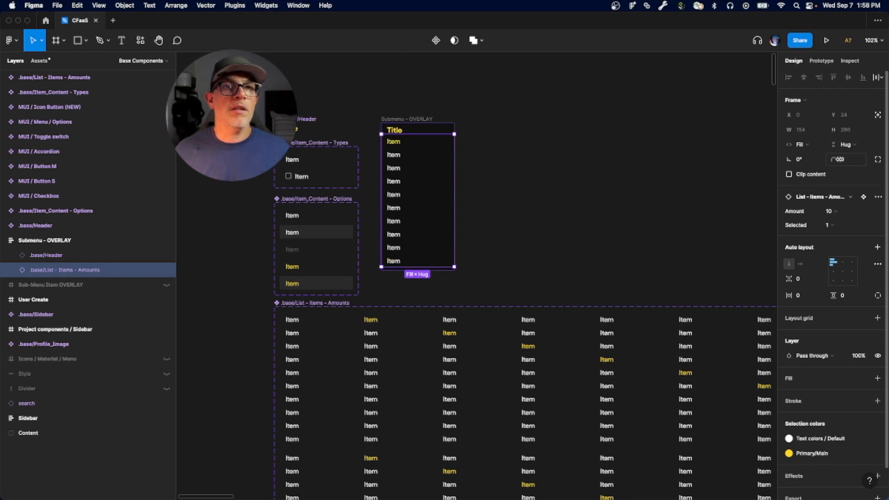
left_click(836, 226)
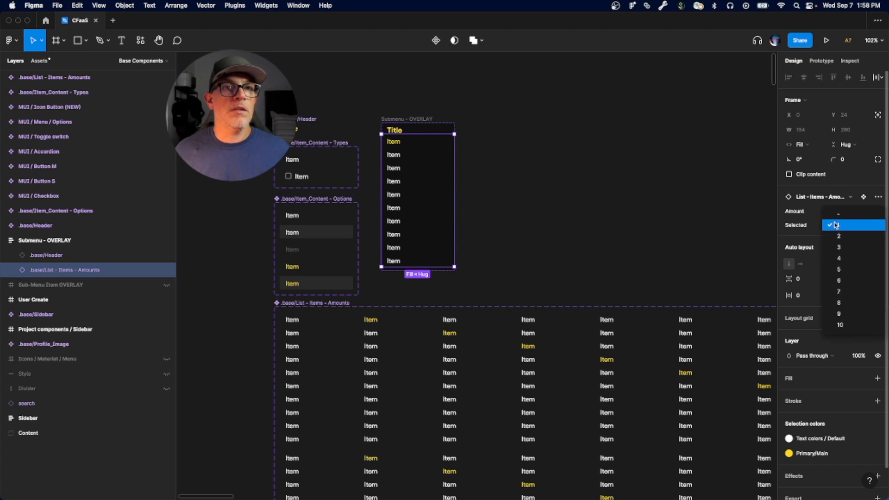
left_click(837, 236)
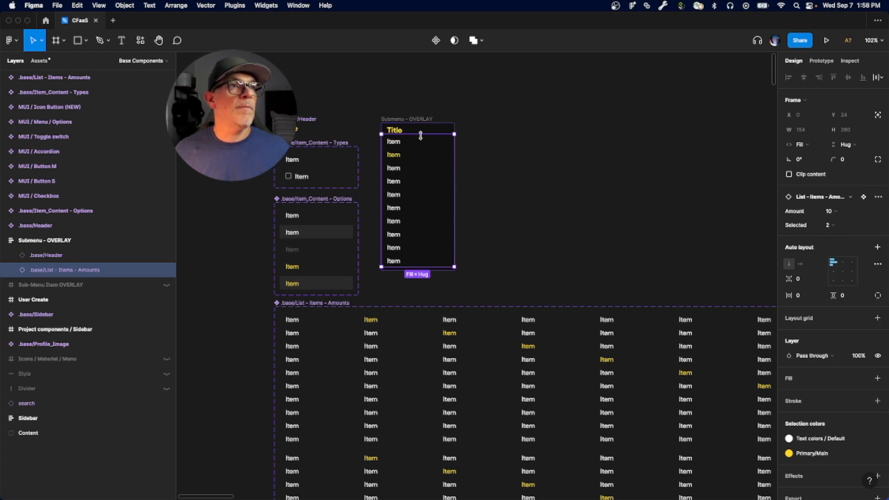
Step: Set Selected to "-" on the .base/List - Items - Amounts instance inside Submenu - OVERLAY
left_click(394, 121)
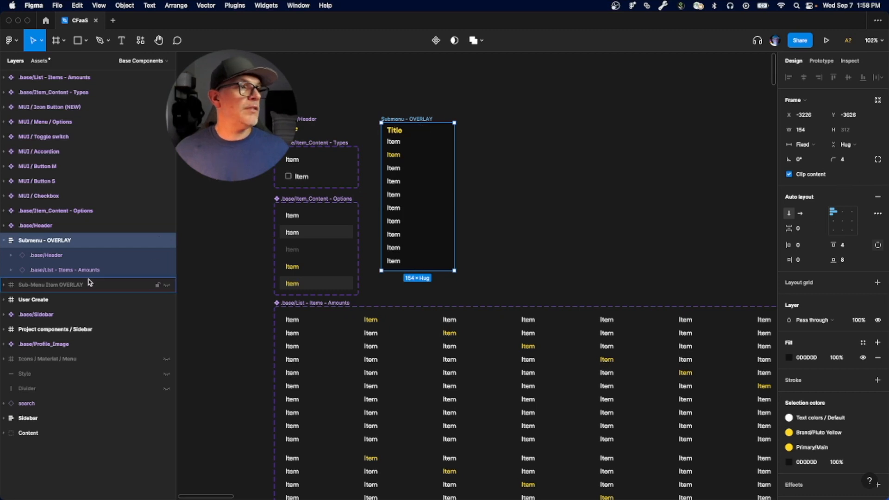
left_click(76, 270)
left_click(837, 225)
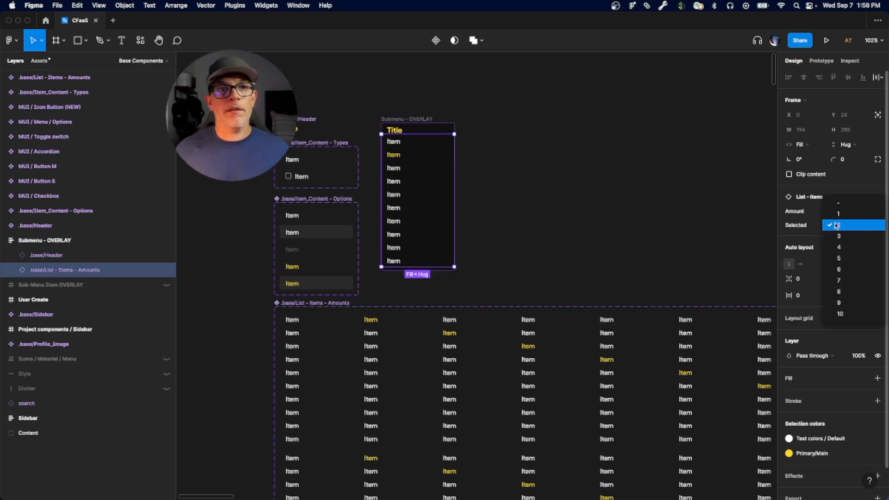
left_click(838, 202)
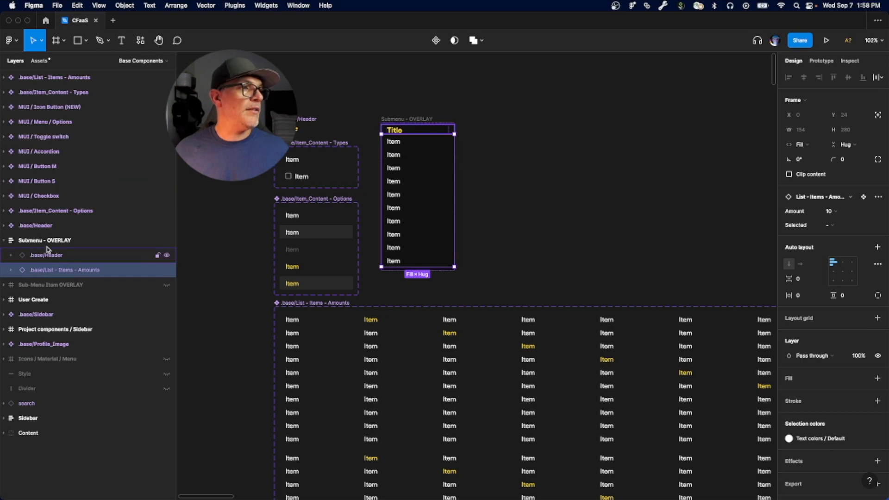
Step: Collapse the Submenu - OVERLAY frame in the layer tree and present it as an enlarged prototype
left_click(20, 242)
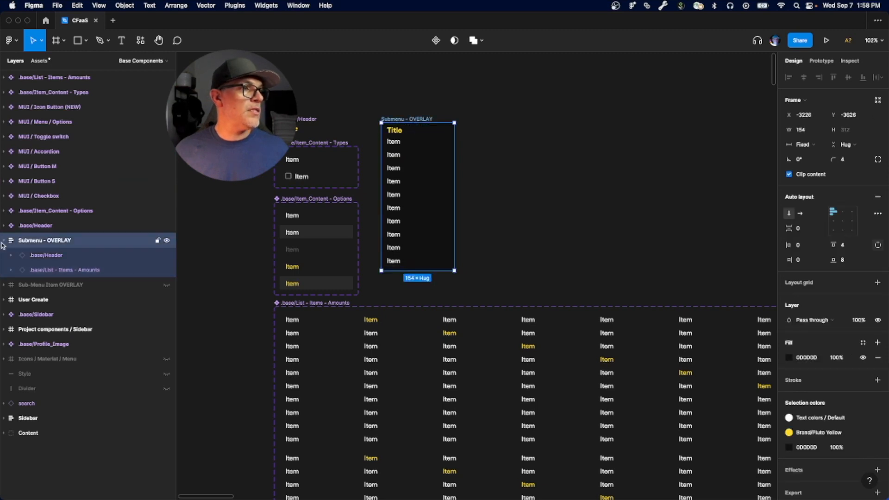
left_click(3, 241)
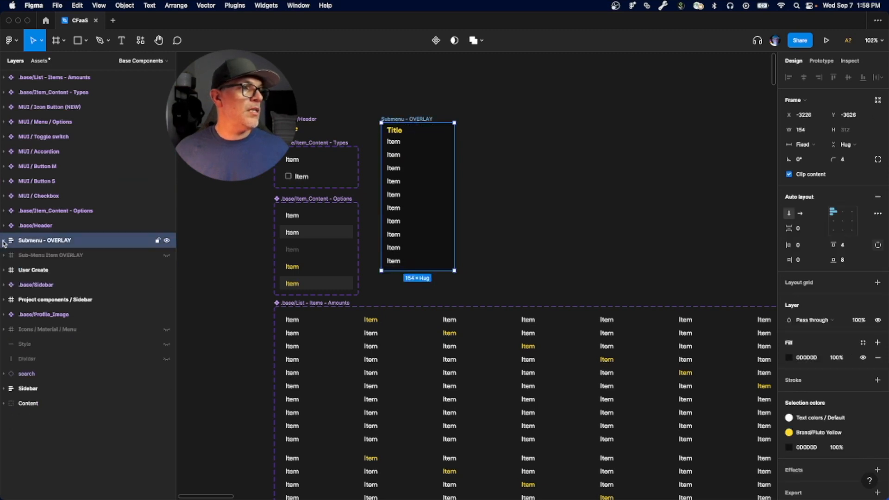
left_click(827, 41)
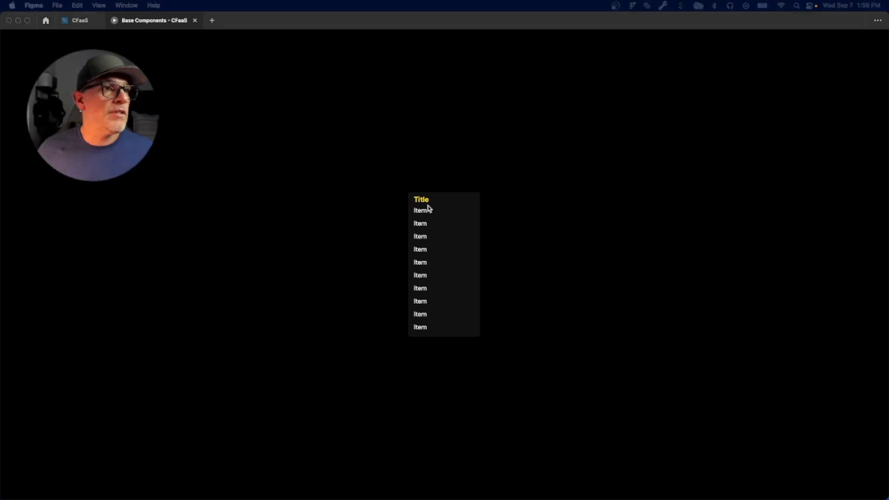
scroll(419, 230, "up", 10)
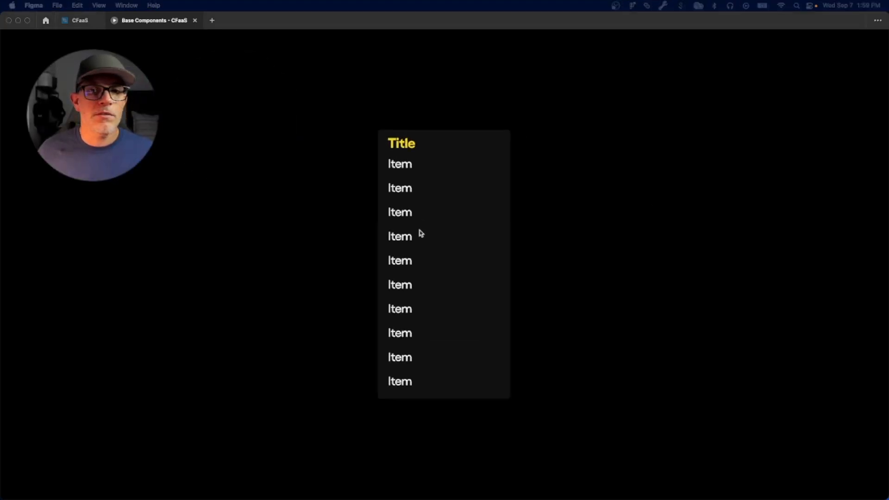
scroll(419, 231, "down", 2)
scroll(419, 231, "down", 10)
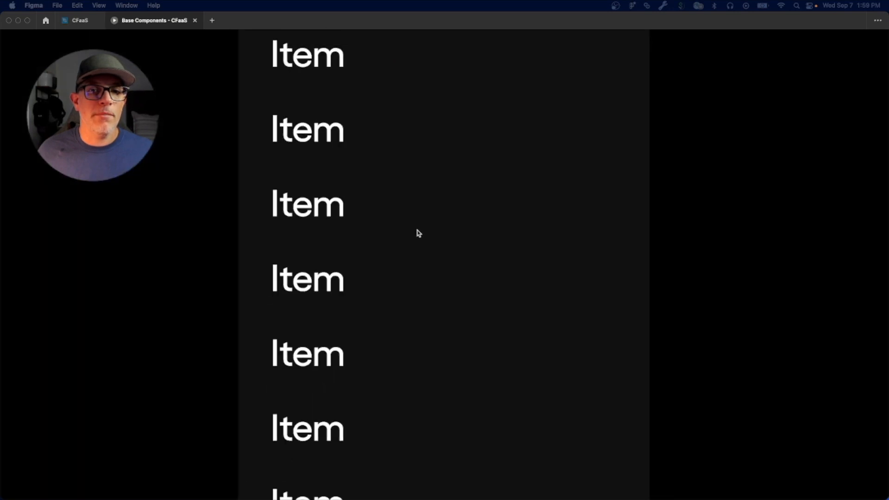
scroll(419, 232, "down", 2)
scroll(419, 231, "up", 2)
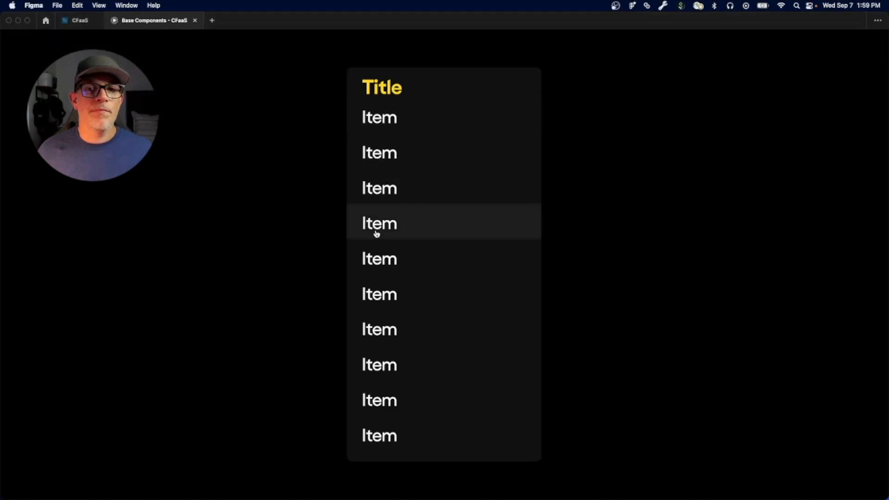
Step: Test the presented list by selecting different items between the third and the tenth
left_click(377, 257)
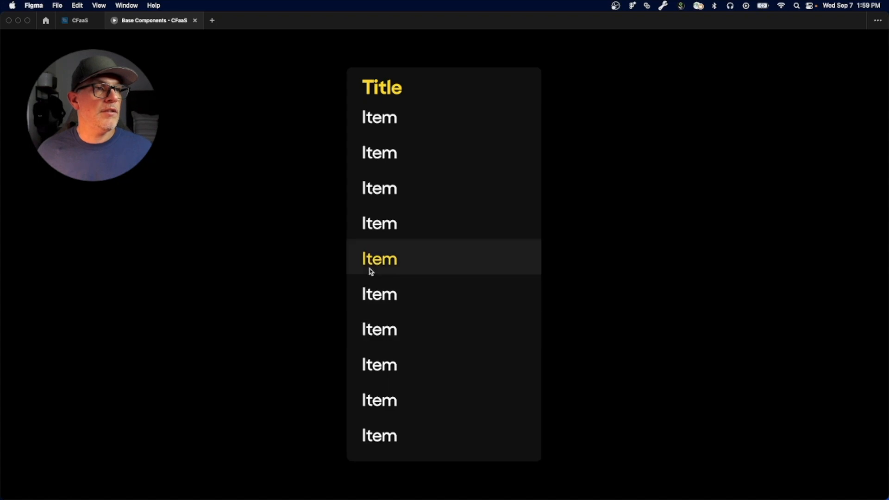
left_click(381, 183)
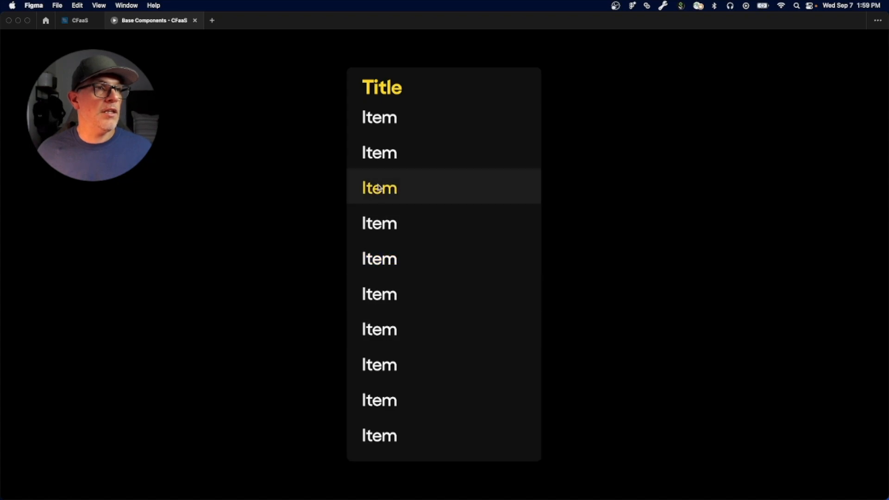
left_click(374, 225)
left_click(373, 263)
left_click(380, 339)
left_click(376, 369)
left_click(373, 410)
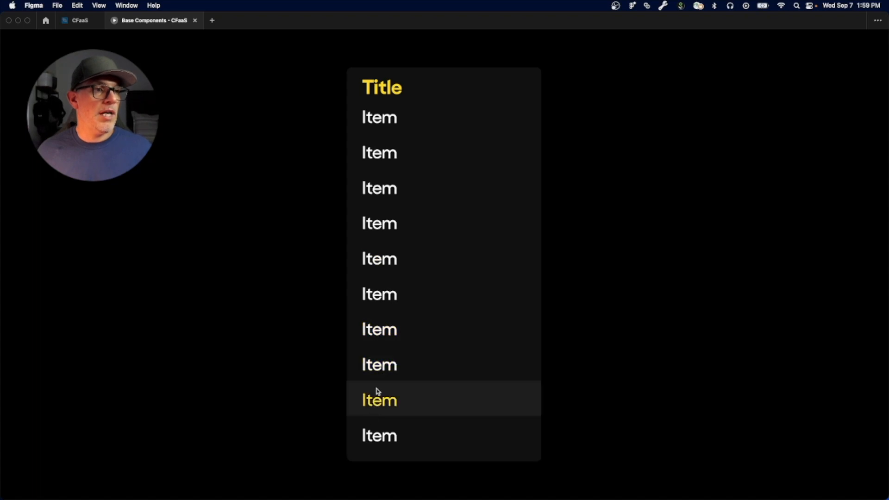
left_click(375, 368)
left_click(373, 400)
left_click(369, 434)
left_click(373, 400)
left_click(375, 368)
left_click(380, 402)
Step: Test switching the presented list's selection between the sixth and seventh items, reselecting the seventh repeatedly
left_click(387, 271)
left_click(377, 323)
left_click(381, 345)
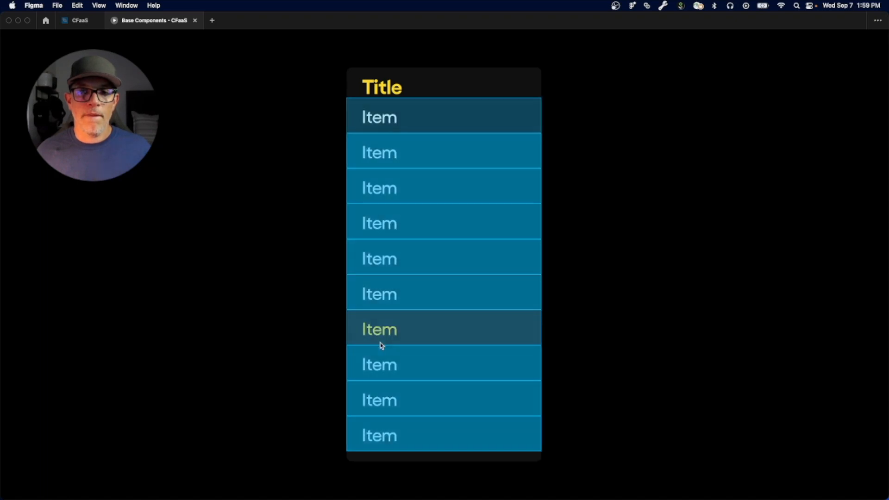
left_click(379, 304)
left_click(379, 329)
left_click(379, 307)
left_click(378, 332)
left_click(379, 336)
left_click(382, 335)
left_click(383, 334)
left_click(382, 335)
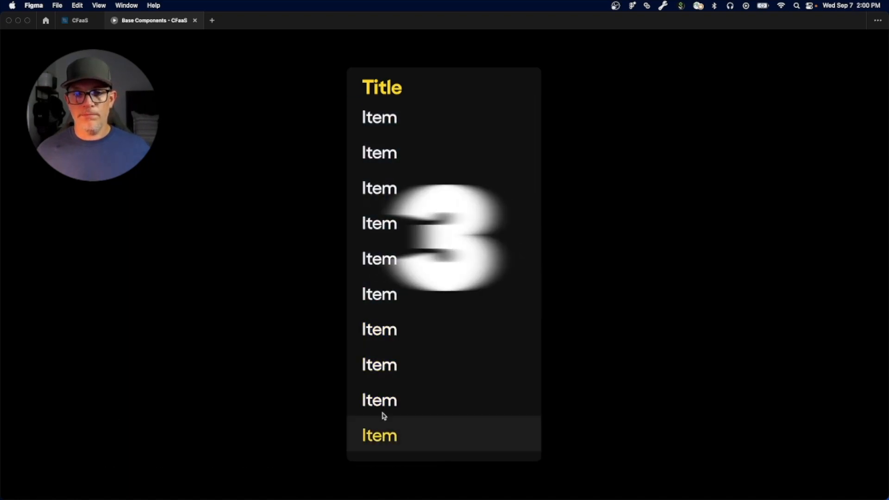
Step: Test the upper items of the presented list, selecting the first, fourth and second and reselecting the first
left_click(386, 123)
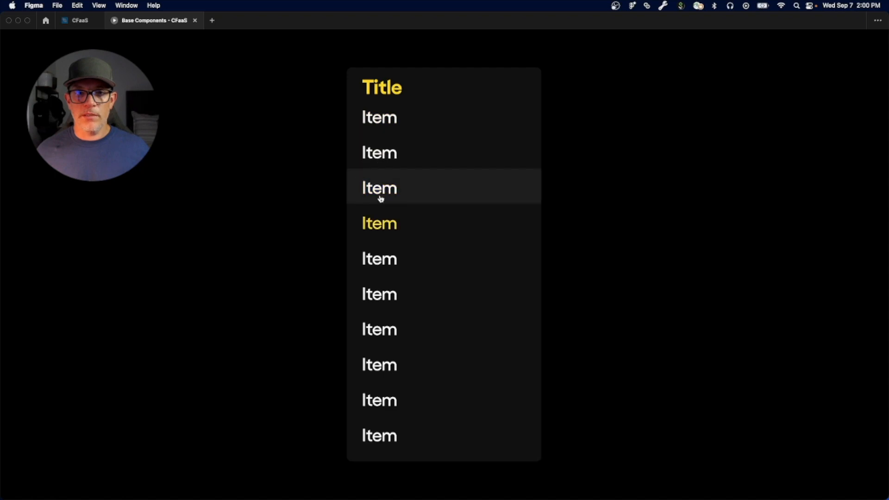
left_click(379, 223)
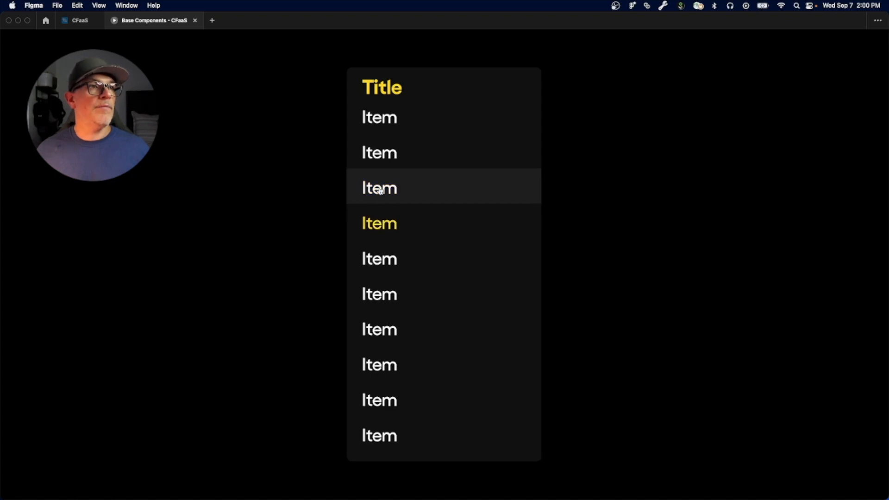
left_click(377, 151)
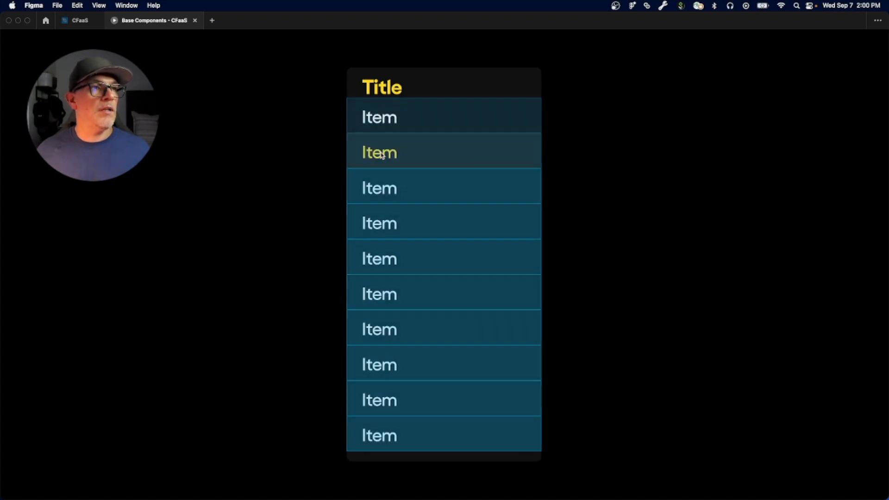
left_click(375, 124)
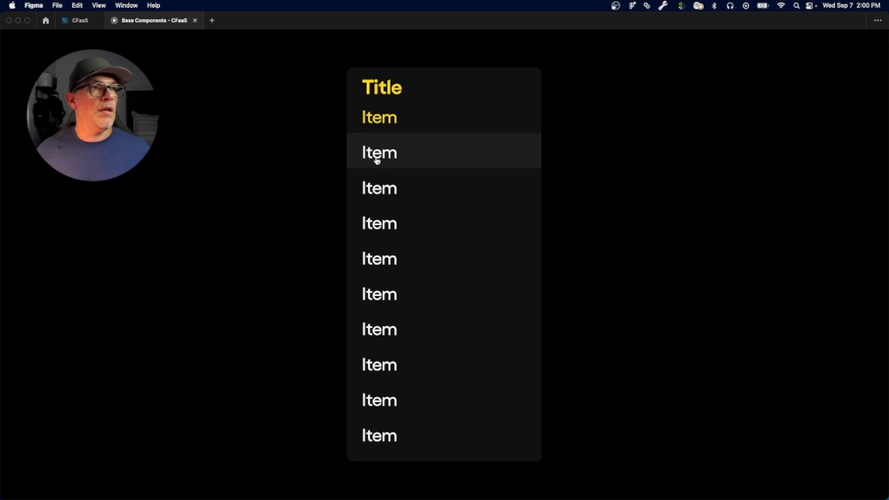
left_click(377, 120)
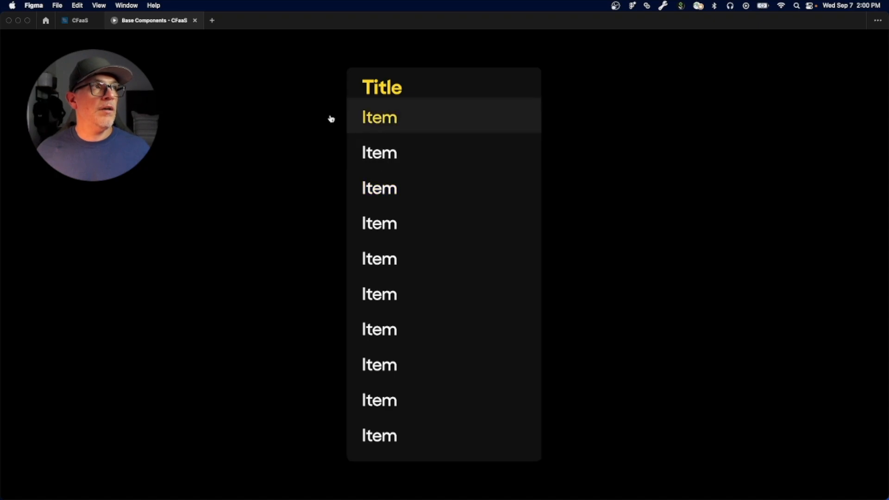
Step: Return to the CFaaS file and examine the prototype connections of list variant 10, -
left_click(79, 20)
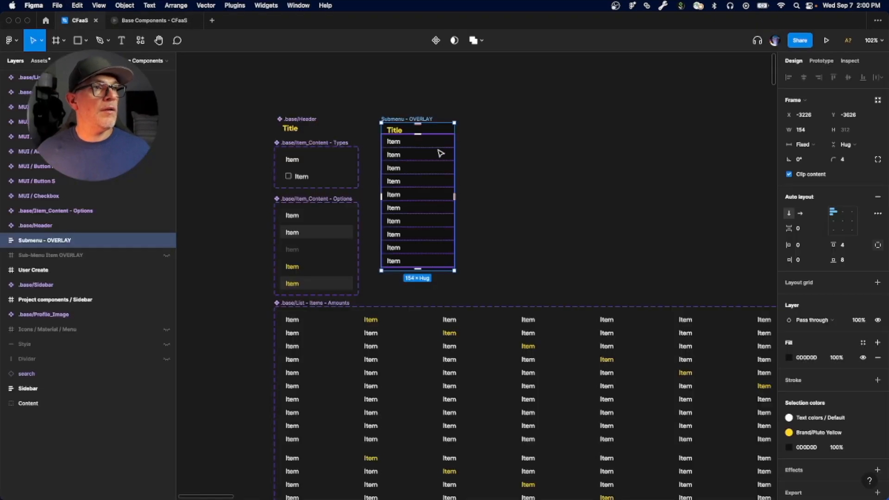
scroll(325, 325, "down", 5)
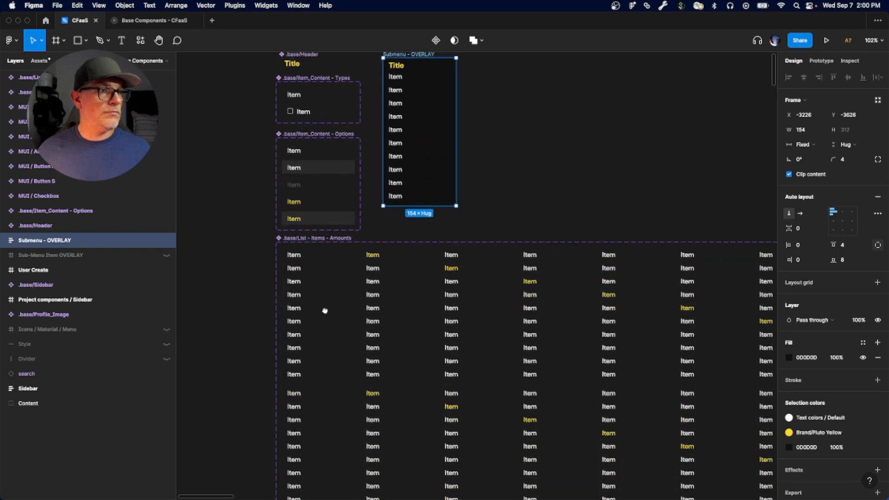
left_click(287, 211)
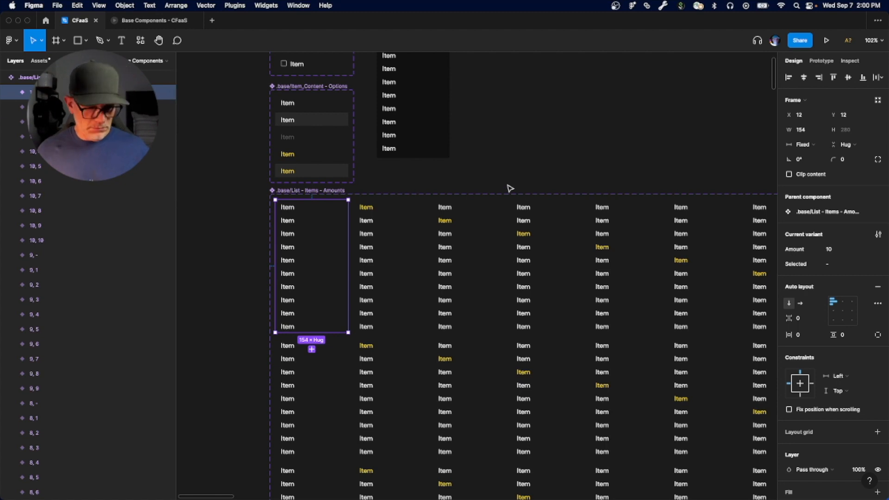
key("alt+9")
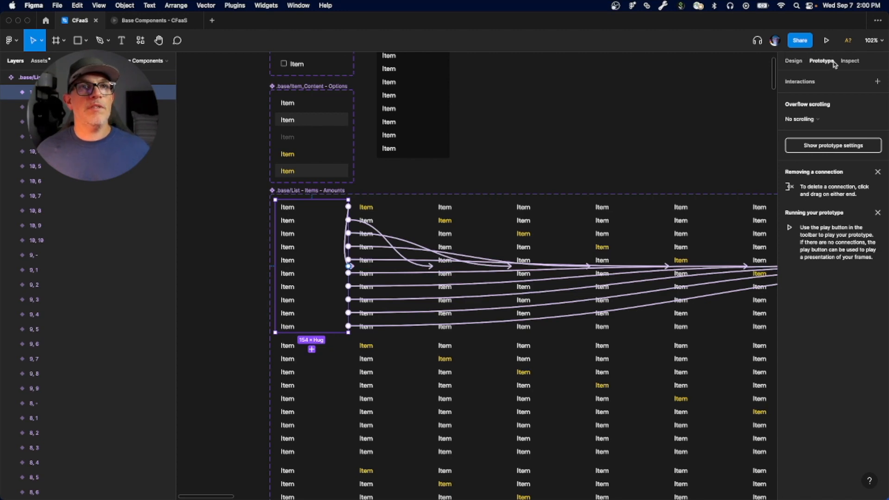
key("alt+8")
key("alt+9")
key("alt+8")
key("alt+9")
key("alt+8")
key("alt+9")
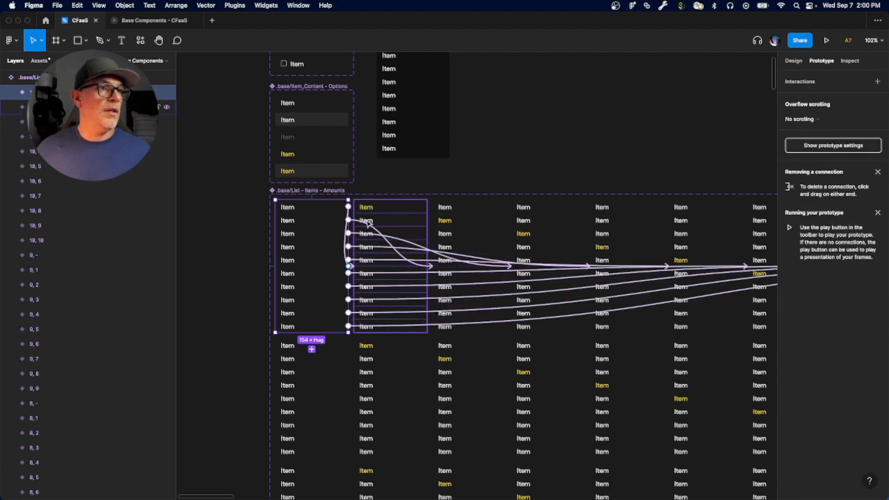
Step: Open the interaction details of the second item's connection in variant 10, -
scroll(343, 216, "up", 5)
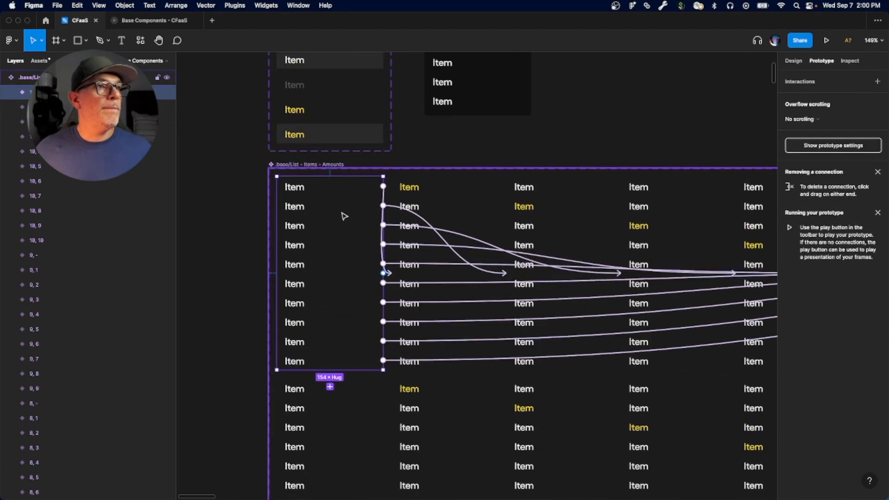
scroll(343, 216, "up", 2)
scroll(338, 241, "up", 2)
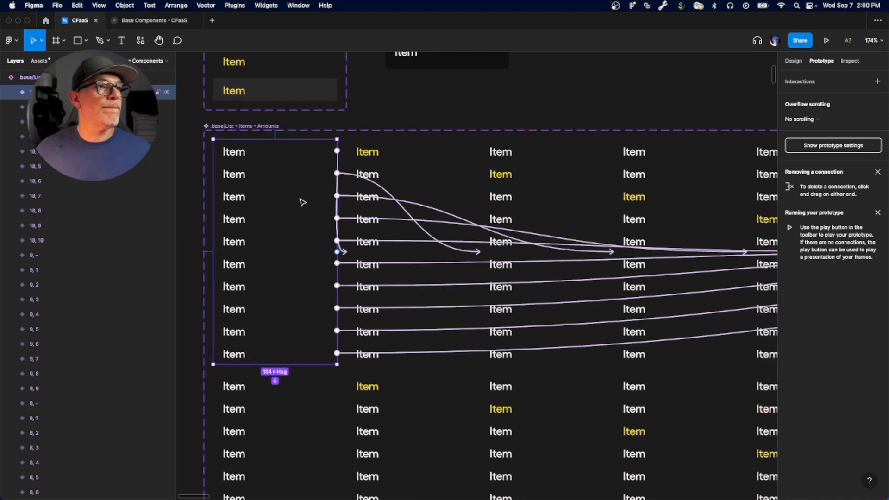
left_click(366, 181)
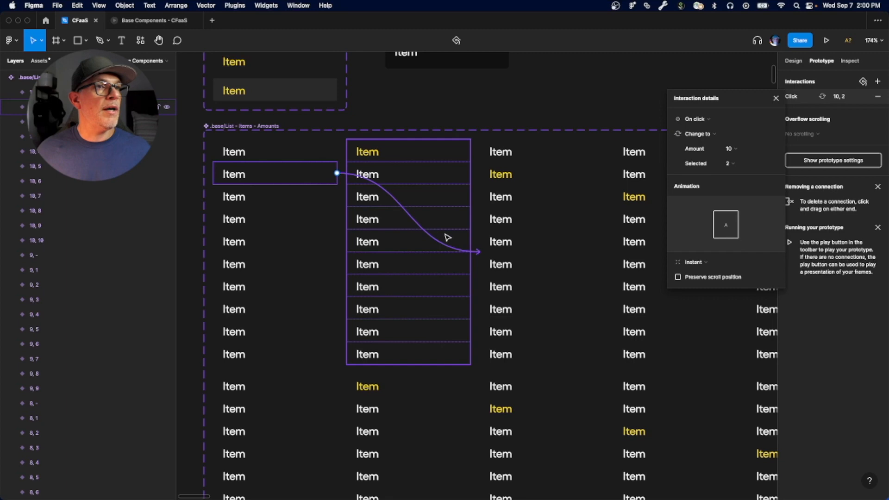
Step: Examine the interaction details of the first and second items' connections in variant 10, 1
left_click(381, 173)
scroll(433, 215, "right", 5)
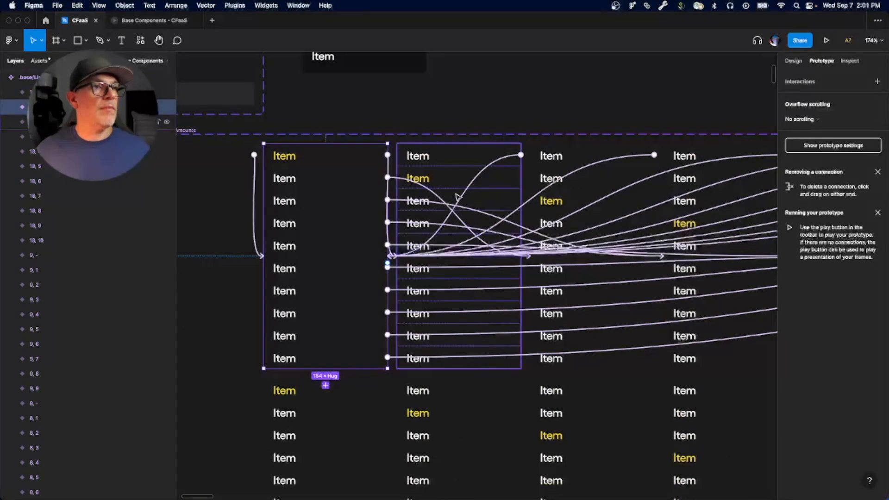
left_click(391, 169)
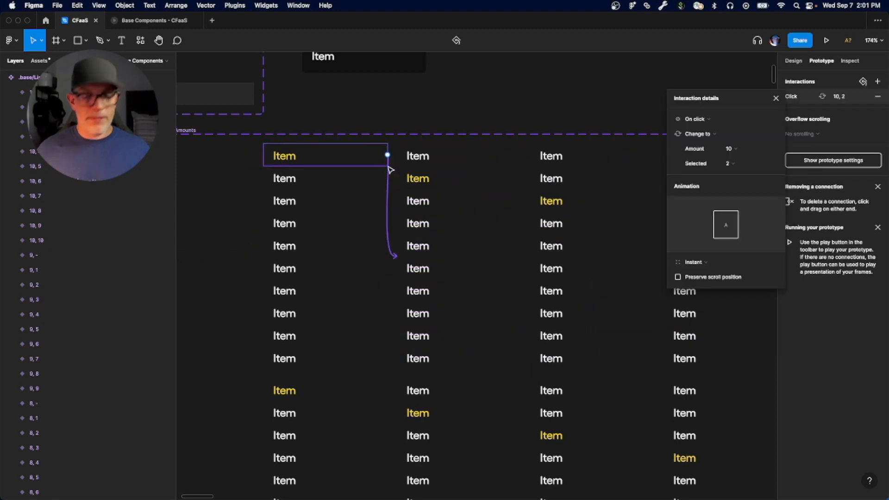
key("Escape")
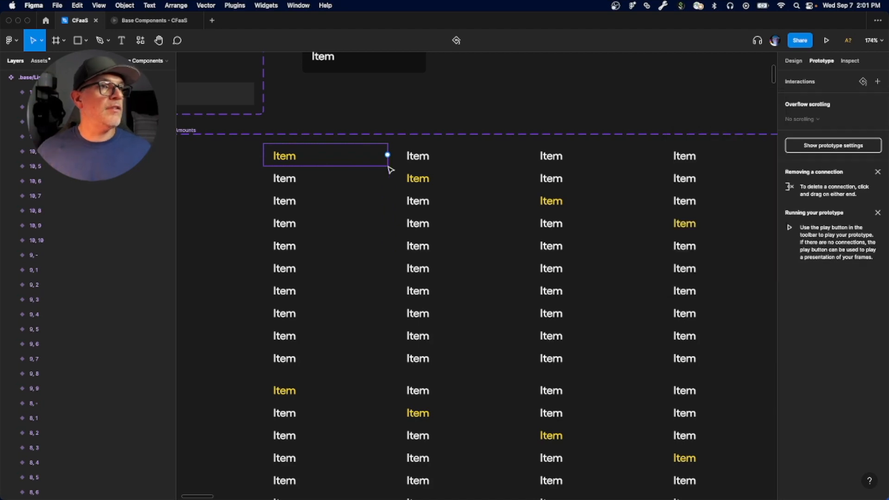
left_click(328, 181)
left_click(472, 234)
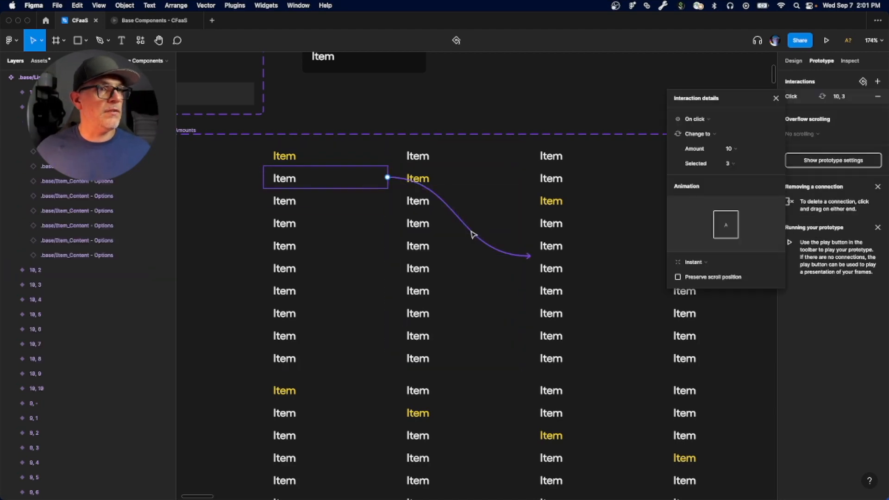
Step: Redirect the third item's prototype connection in list variant 10, 1 to variant 10, 3
left_click(315, 202)
left_click_drag(662, 254, 574, 254)
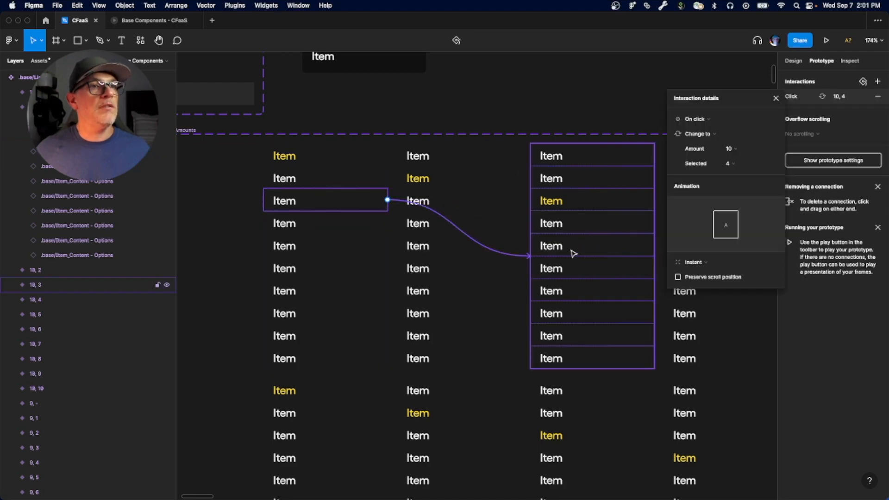
scroll(533, 326, "right", 3)
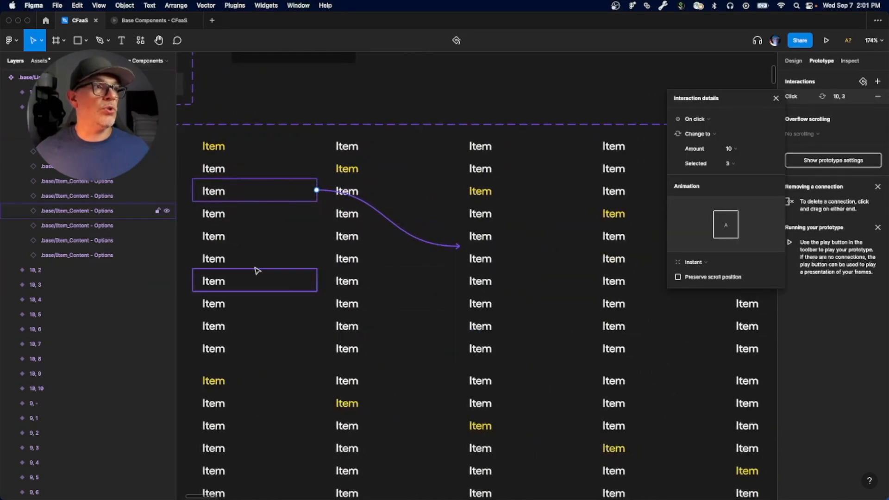
Step: Check the prototype connections of the second to sixth items in list variant 10, 1
left_click(212, 214)
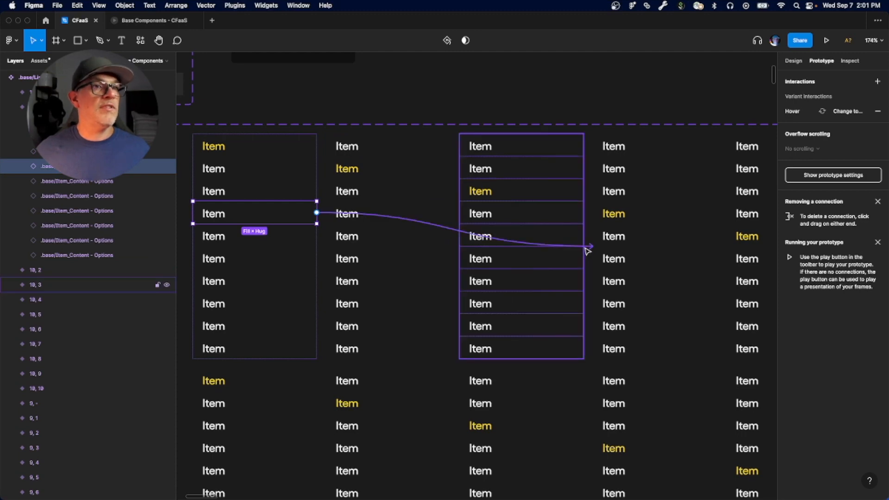
left_click(216, 194)
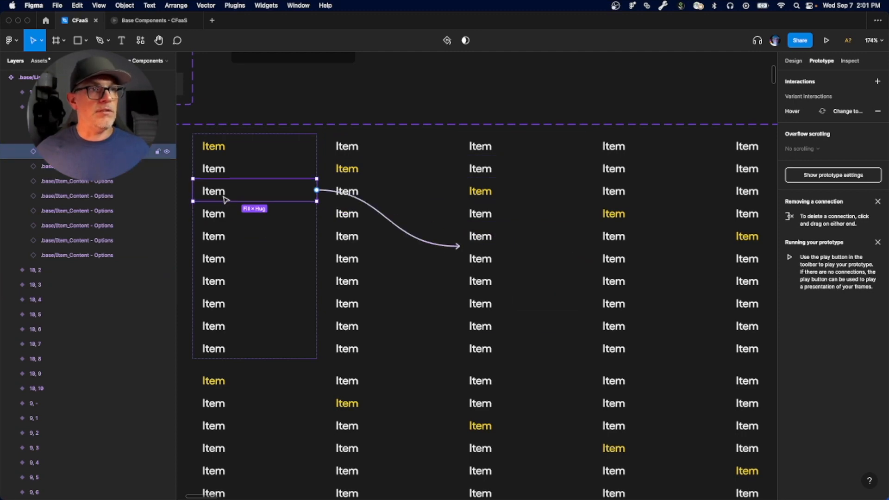
left_click(234, 170)
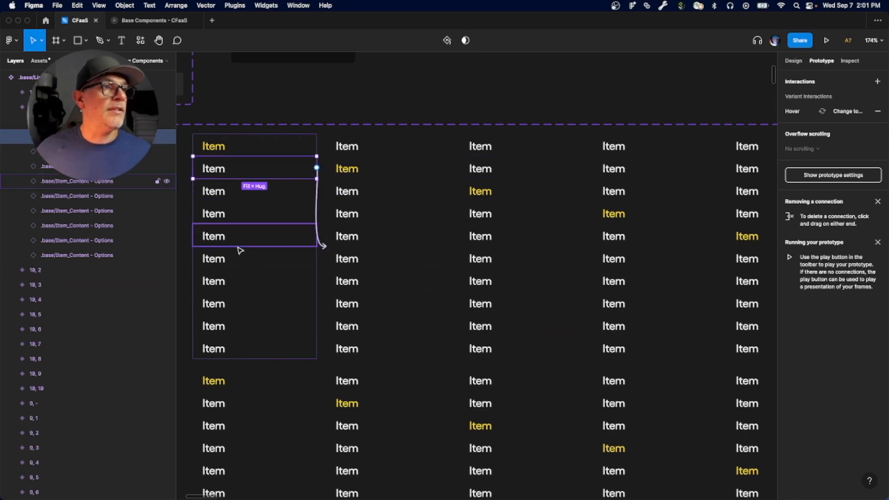
left_click(217, 216)
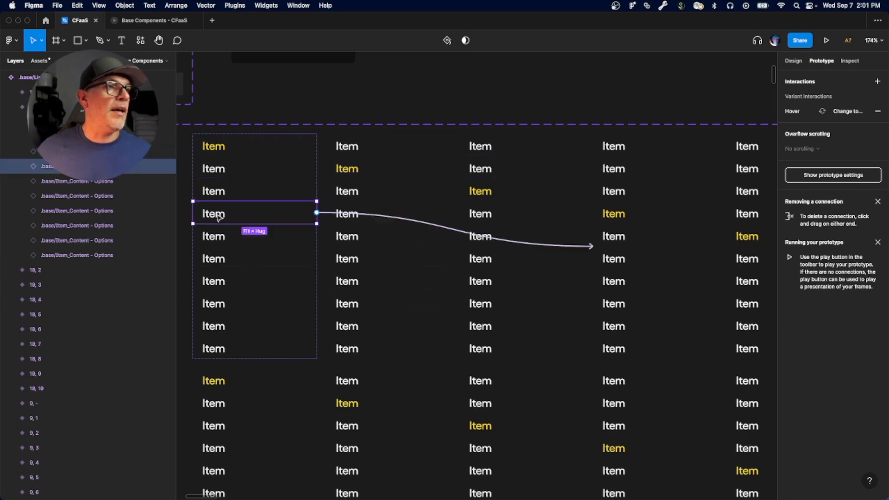
left_click(215, 237)
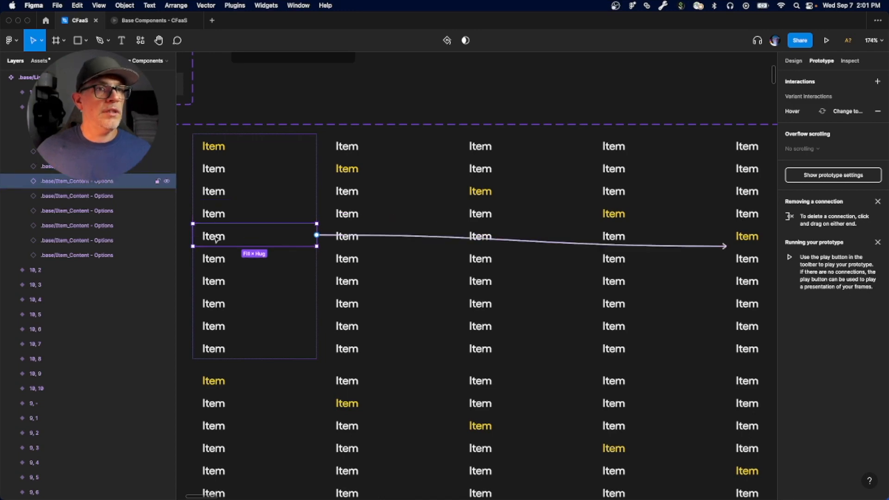
left_click(214, 261)
scroll(502, 310, "down", 5)
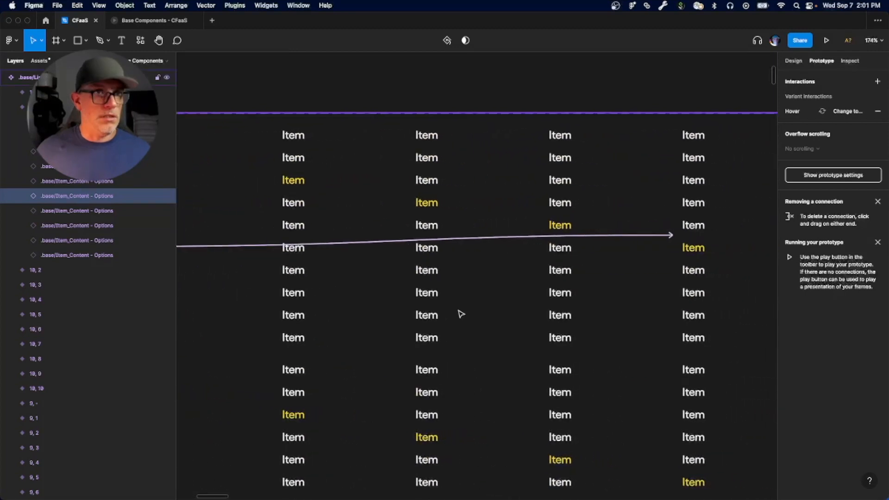
scroll(459, 314, "down", 5)
scroll(448, 308, "down", 1)
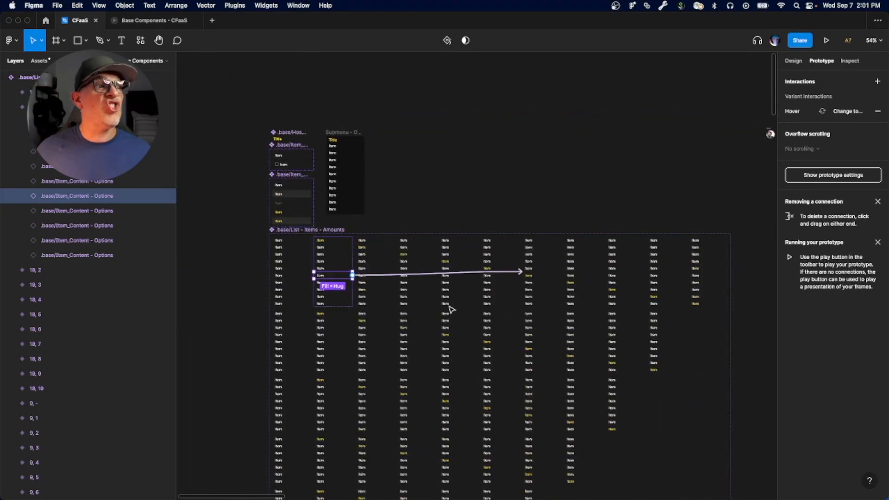
Step: Check the prototype connections of the seventh to tenth items in list variant 10, 1
left_click(323, 284)
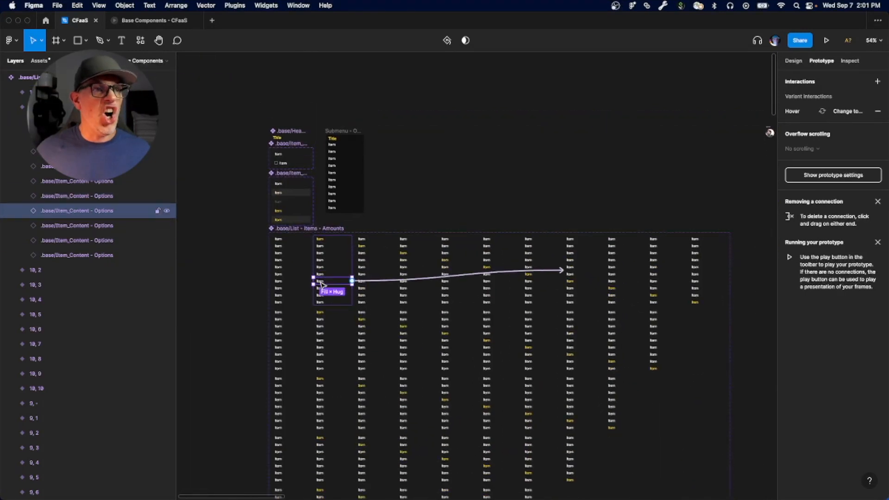
left_click(325, 290)
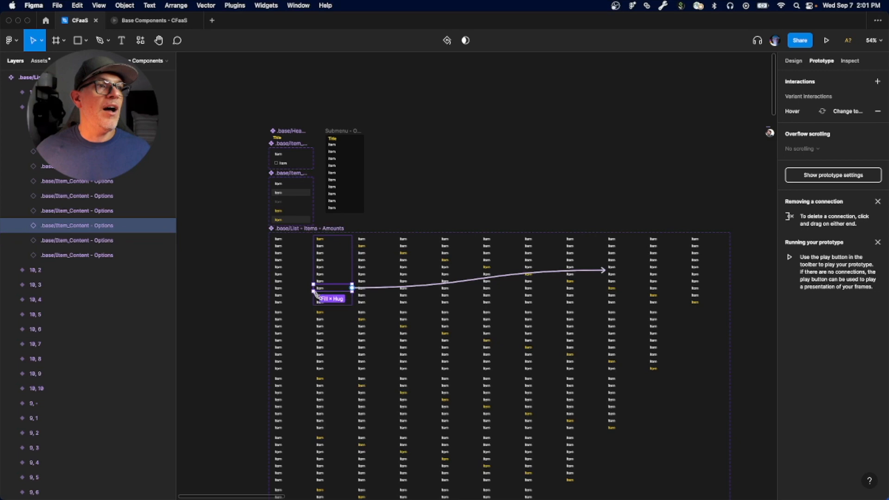
scroll(315, 293, "up", 3)
left_click(320, 298)
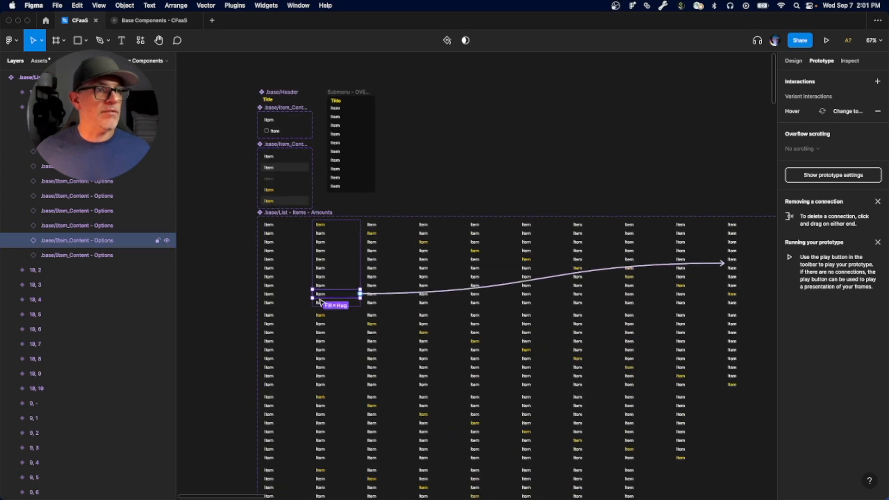
left_click(321, 302)
scroll(565, 294, "right", 4)
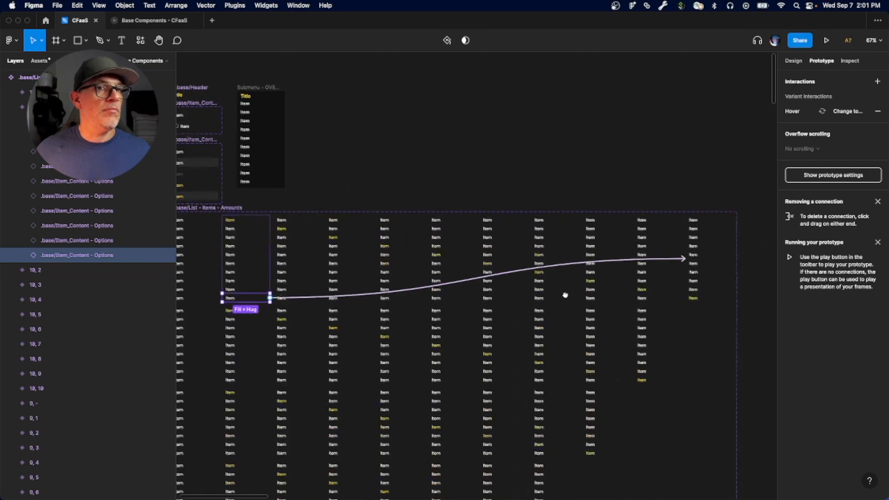
scroll(565, 295, "right", 1)
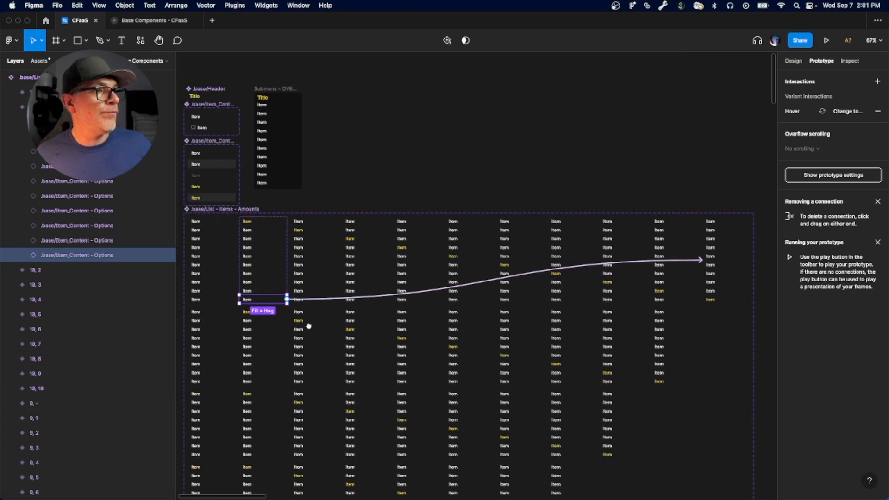
Step: Select list variant 10, 2 and check the prototype connections of its first, second and third items
scroll(290, 323, "left", 5)
left_click(410, 260)
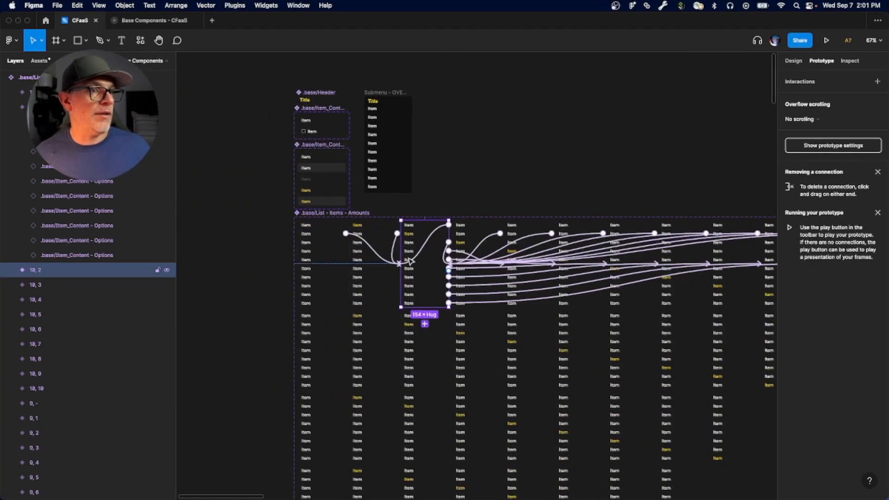
scroll(412, 261, "up", 5)
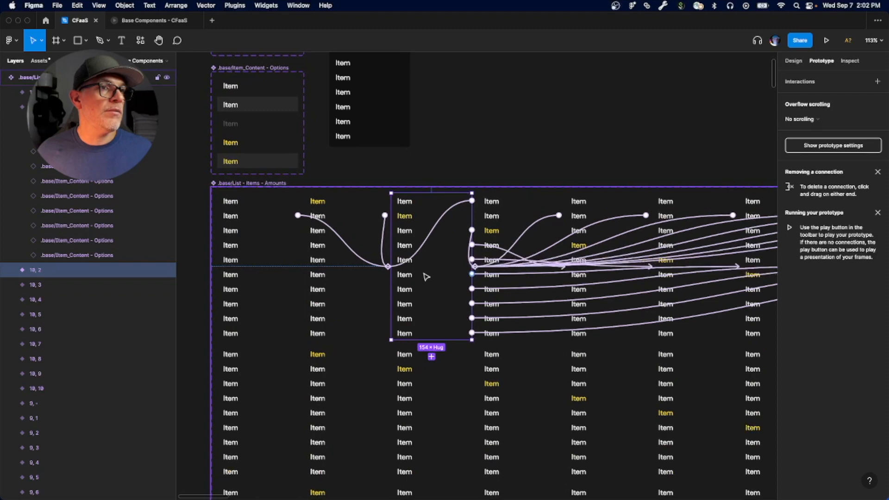
scroll(407, 270, "down", 2)
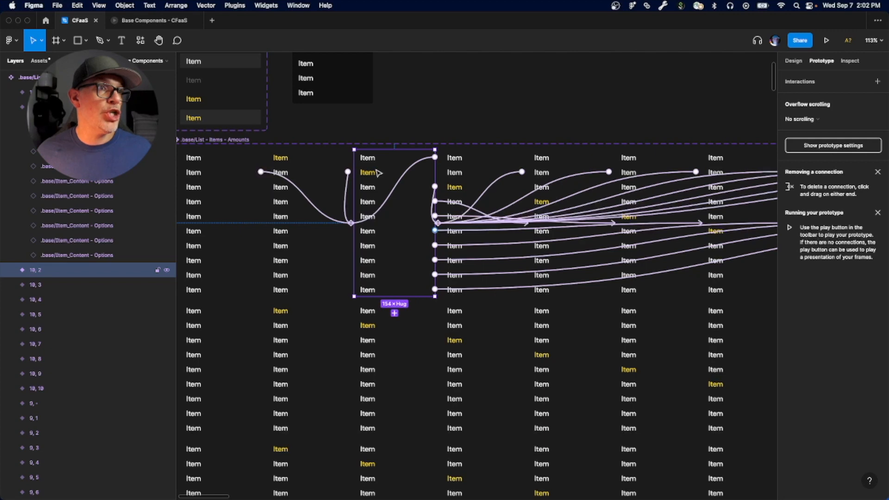
left_click(398, 178)
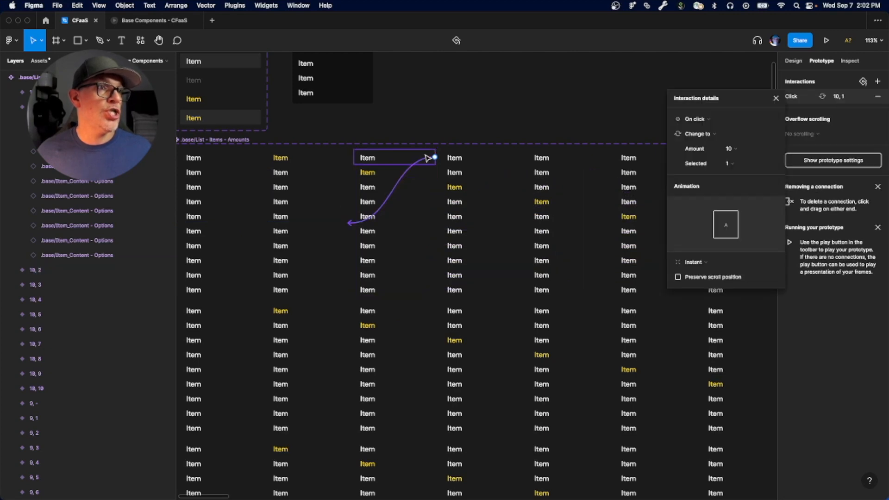
left_click(366, 175)
left_click(368, 188)
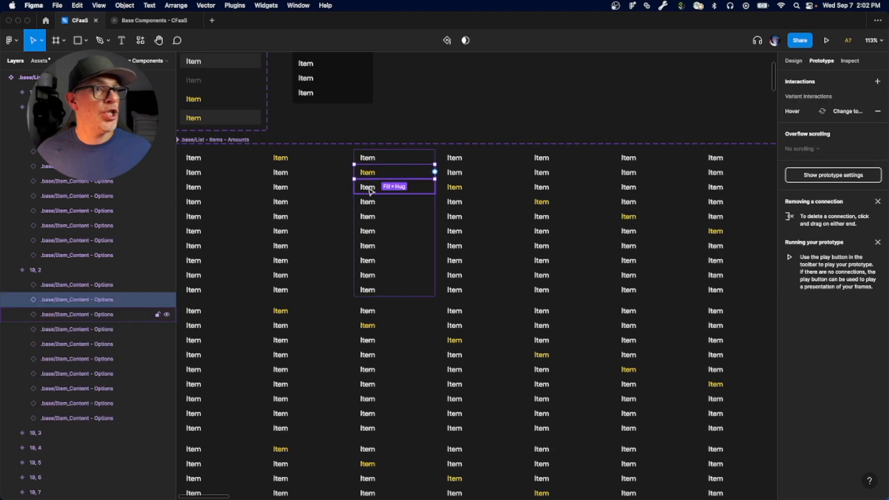
Step: Check the prototype connections of the fourth to seventh items in list variant 10, 2
left_click(366, 202)
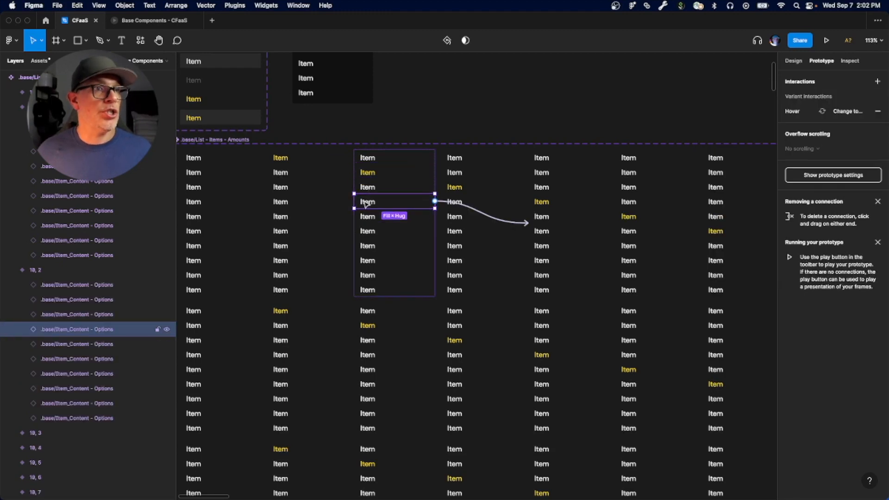
left_click(367, 221)
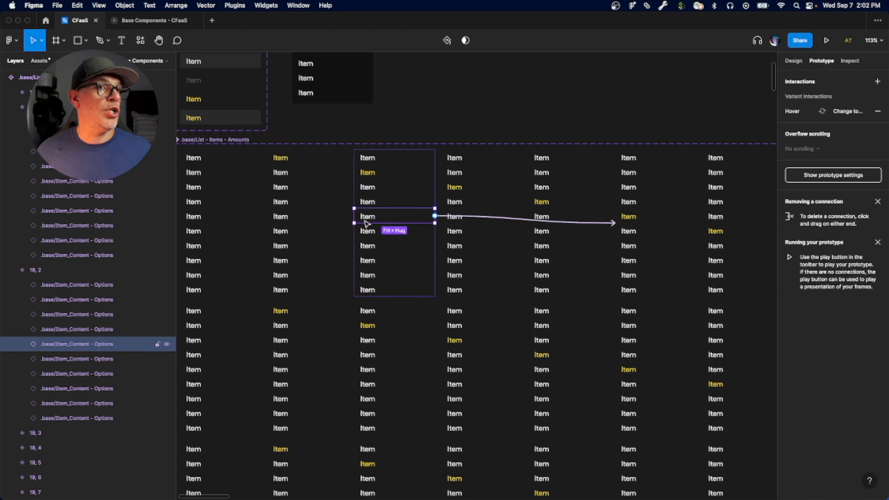
left_click(363, 232)
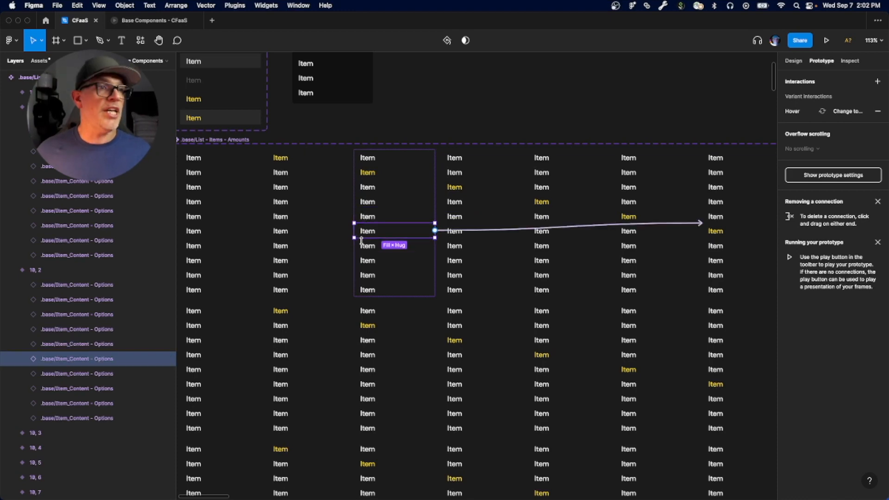
left_click(365, 246)
scroll(555, 304, "right", 5)
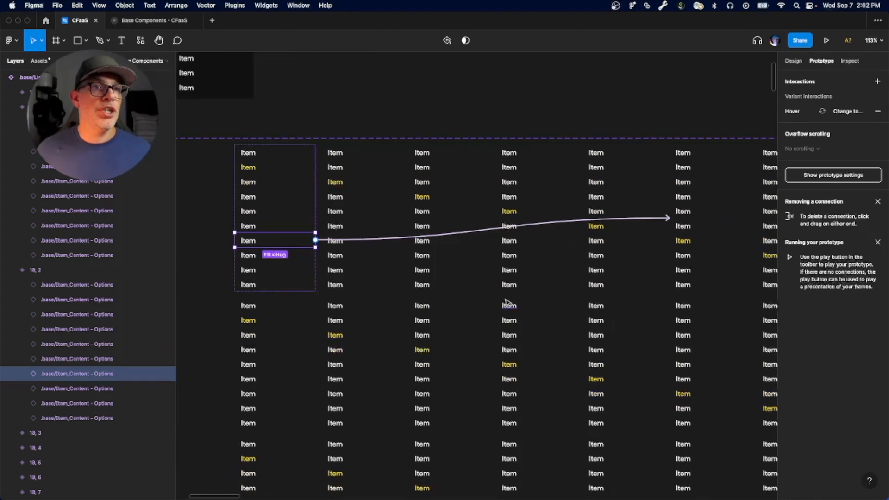
Step: Check the prototype connections of the eighth, ninth and tenth items in list variant 10, 2
left_click(249, 256)
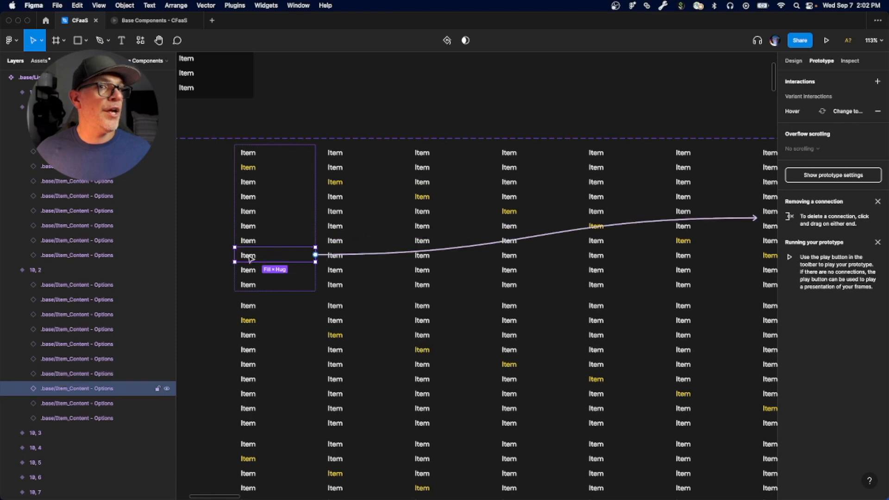
scroll(611, 283, "right", 3)
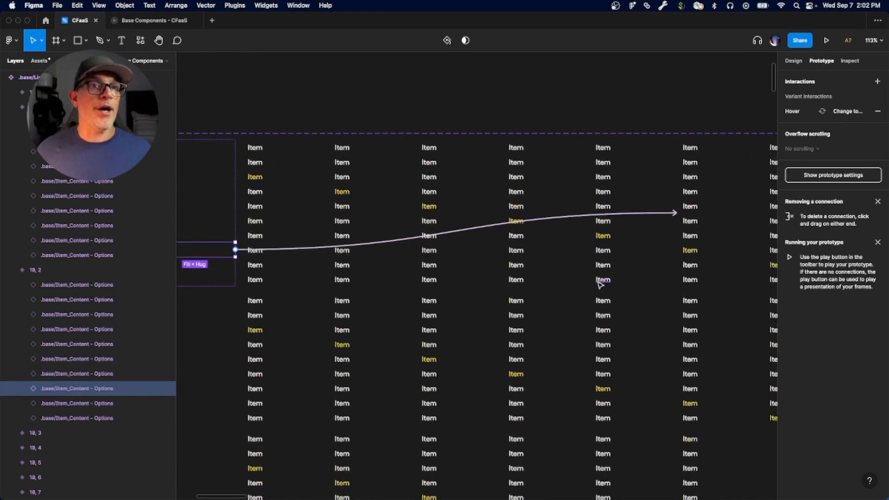
left_click(243, 271)
scroll(570, 303, "right", 3)
scroll(494, 323, "down", 3)
scroll(529, 308, "left", 2)
left_click(272, 274)
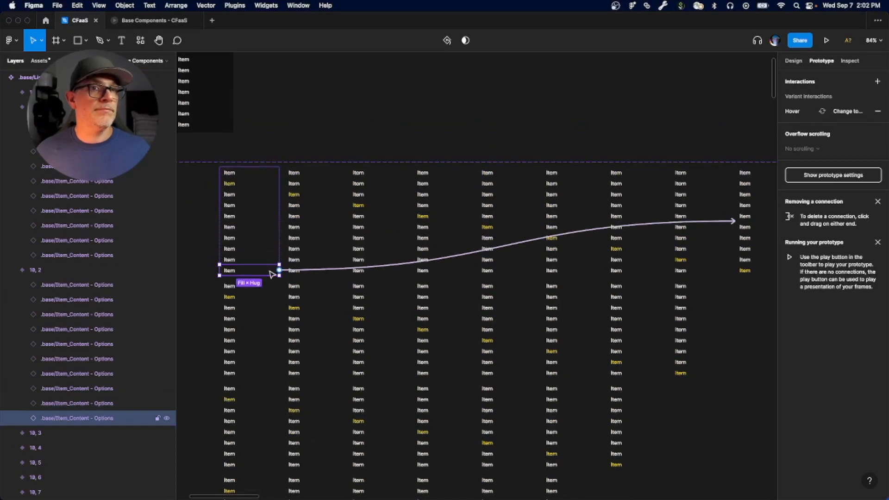
Step: Check the connections of the first two items in list variant 10, 3 and the eighth item in variant 10, 4
scroll(338, 199, "left", 5)
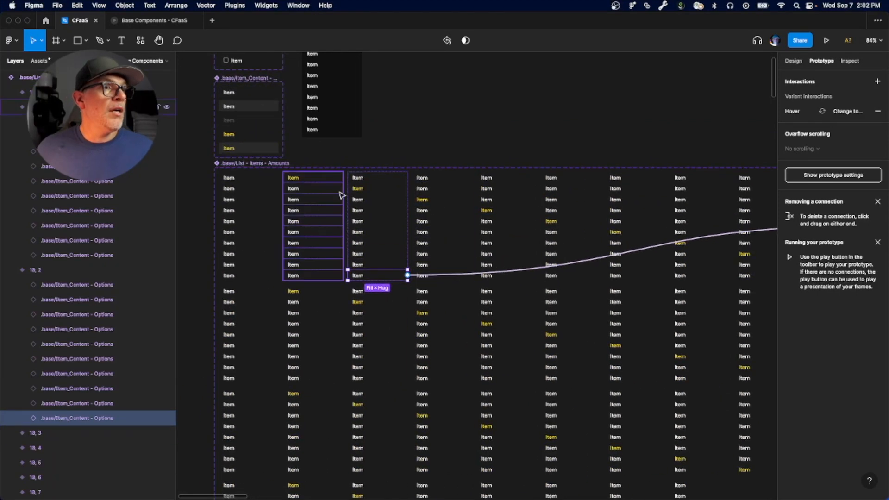
left_click(446, 194)
scroll(446, 194, "up", 3)
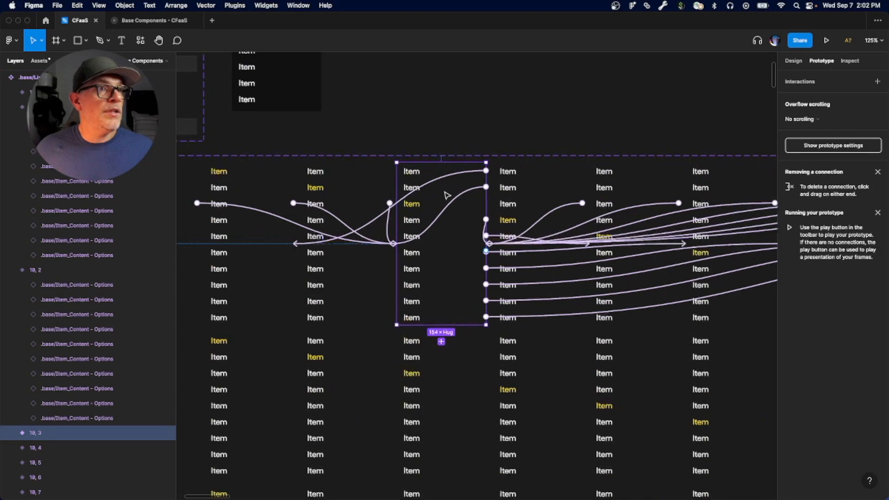
left_click(449, 178)
scroll(425, 209, "left", 1)
left_click(458, 193)
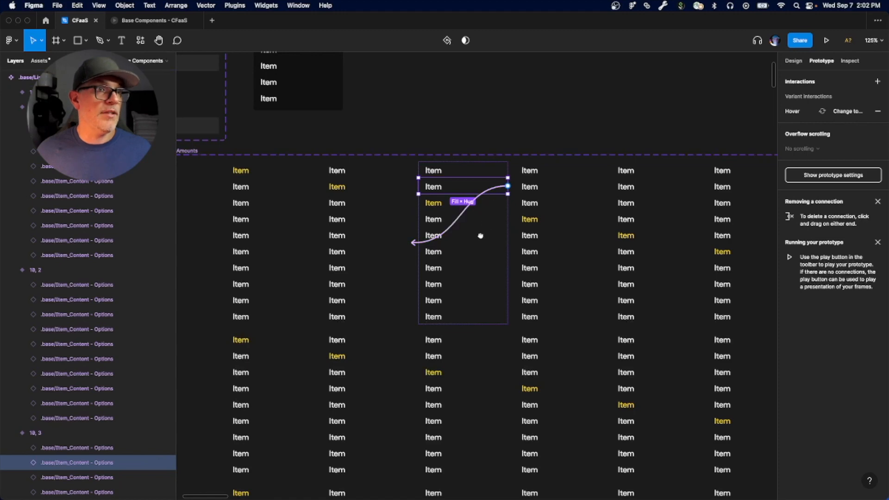
scroll(480, 235, "right", 2)
left_click(402, 217)
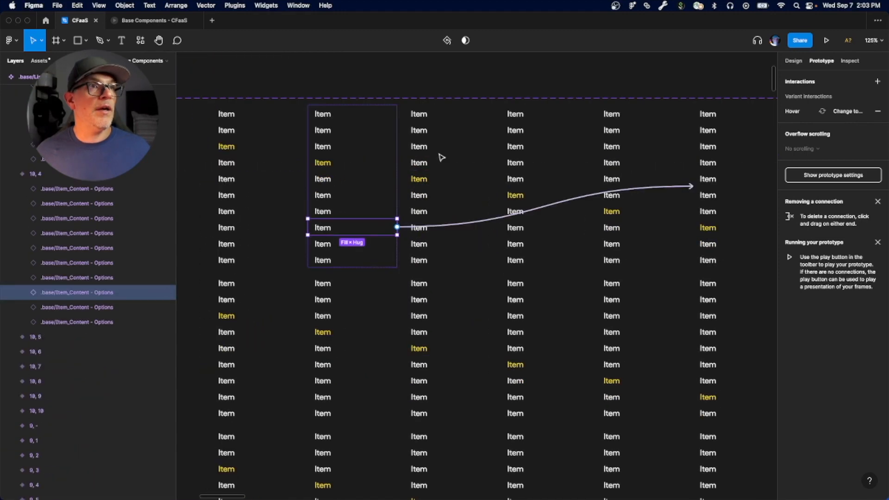
Step: Test selecting the first item in the presented Base Components prototype and close the presentation
left_click(165, 21)
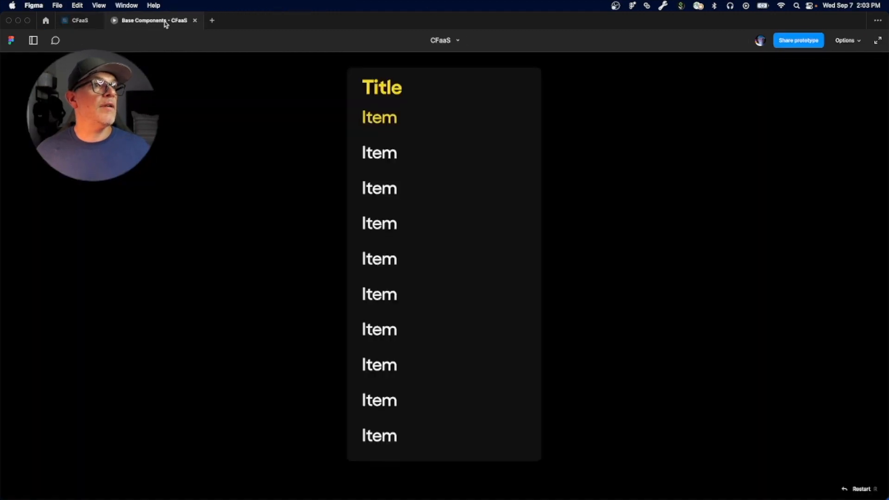
left_click(382, 122)
left_click(376, 120)
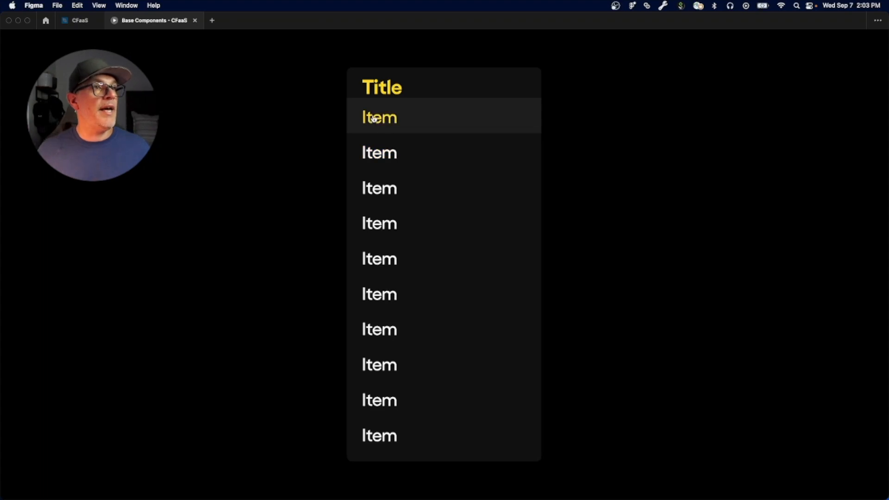
left_click(195, 21)
Step: Select the Submenu - OVERLAY frame, then list variant 10, 1 to examine its prototype connections
scroll(490, 298, "up", 10)
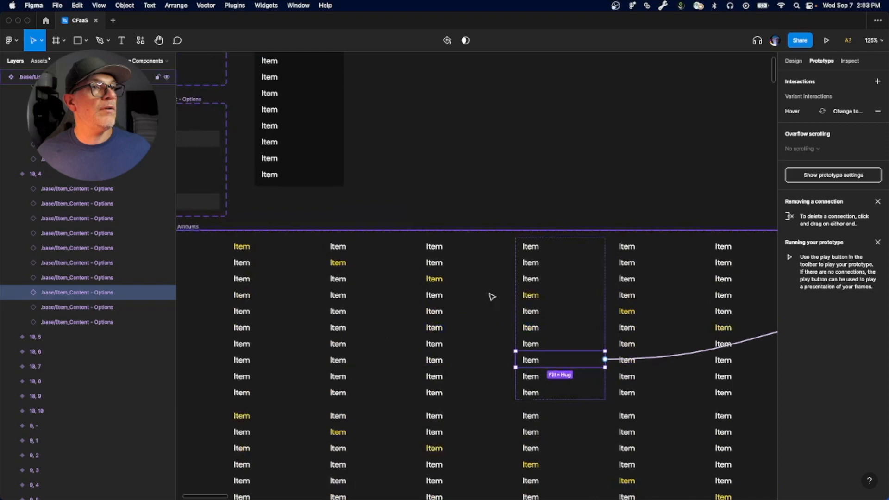
left_click(399, 138)
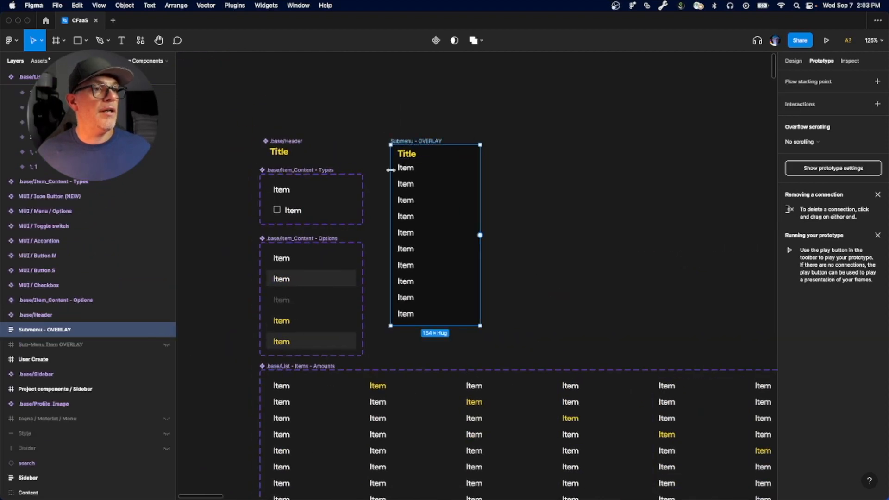
scroll(408, 290, "down", 5)
left_click(408, 290)
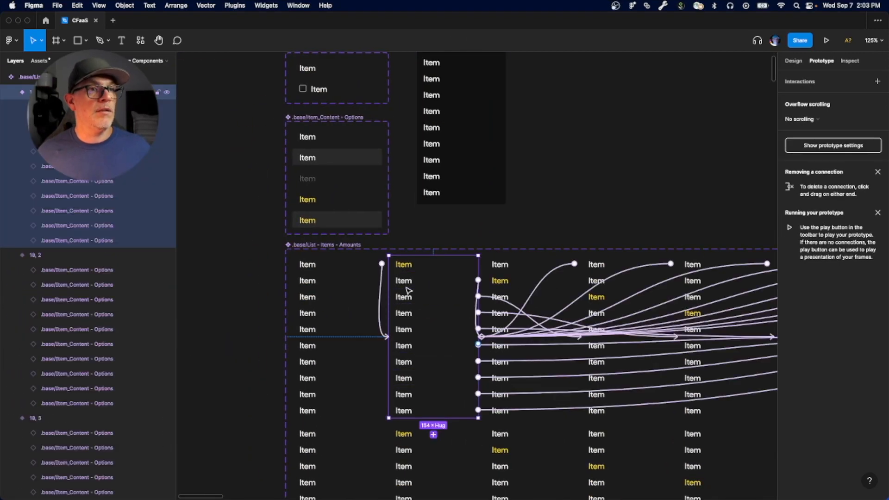
Step: Check the prototype connections of the second and first items in the unselected ten-item list variant
left_click(328, 268)
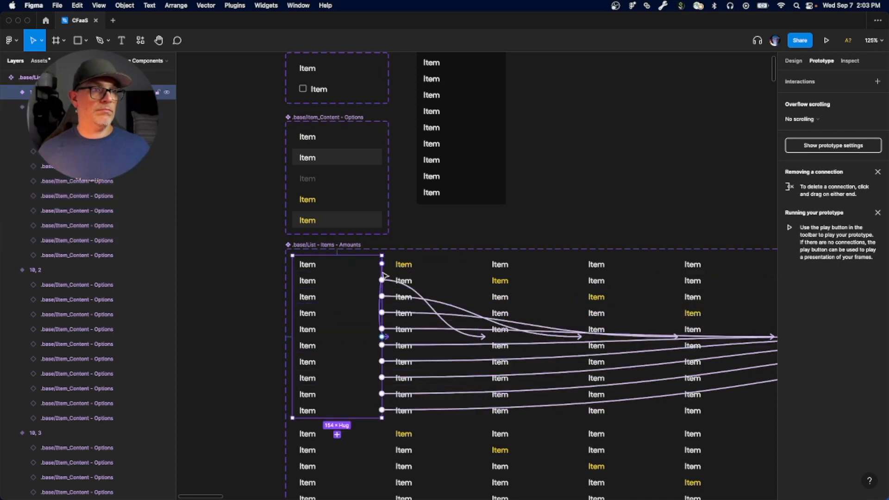
left_click(384, 278)
left_click(360, 282)
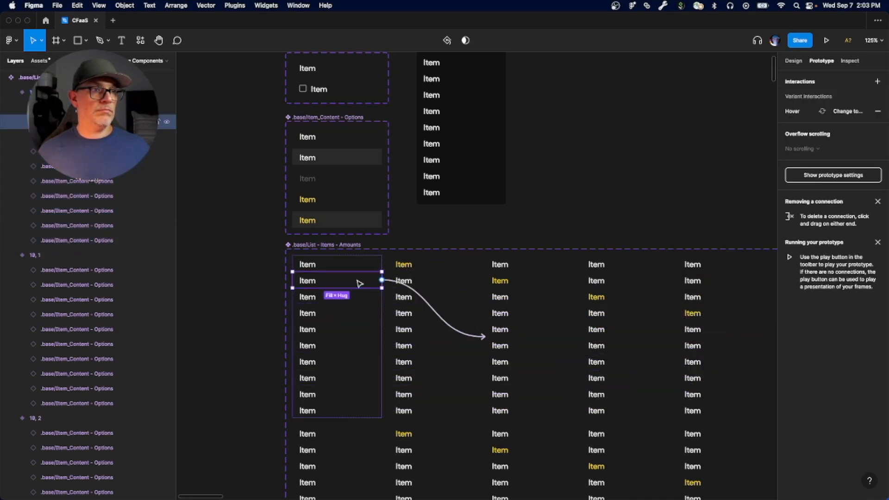
left_click(322, 267)
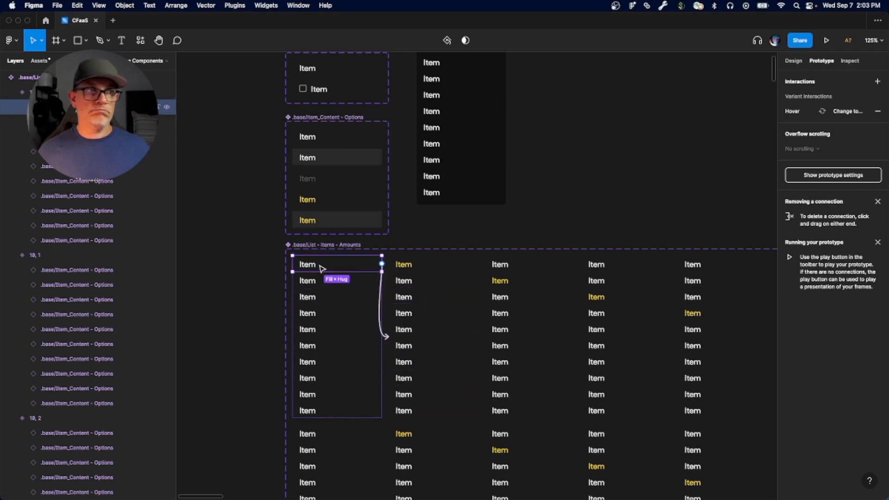
Step: Present the Submenu - OVERLAY frame as a prototype and enlarge the list for testing
scroll(417, 282, "up", 3)
scroll(417, 283, "right", 1)
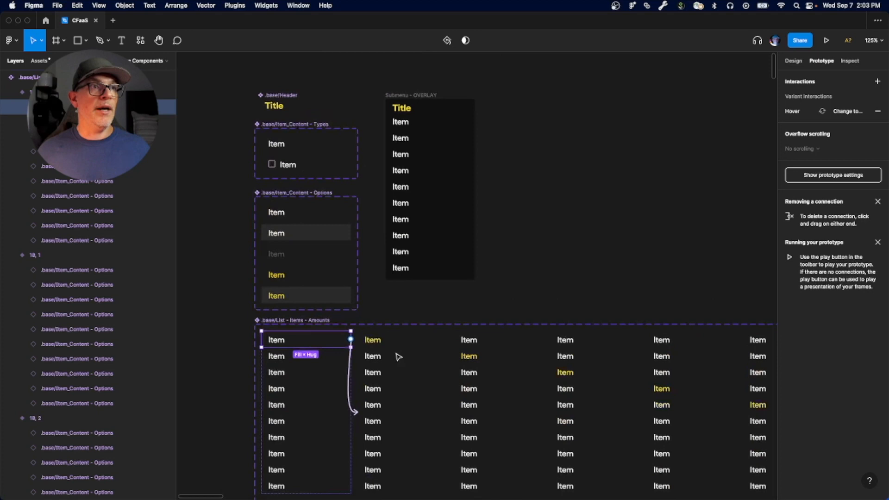
left_click(404, 95)
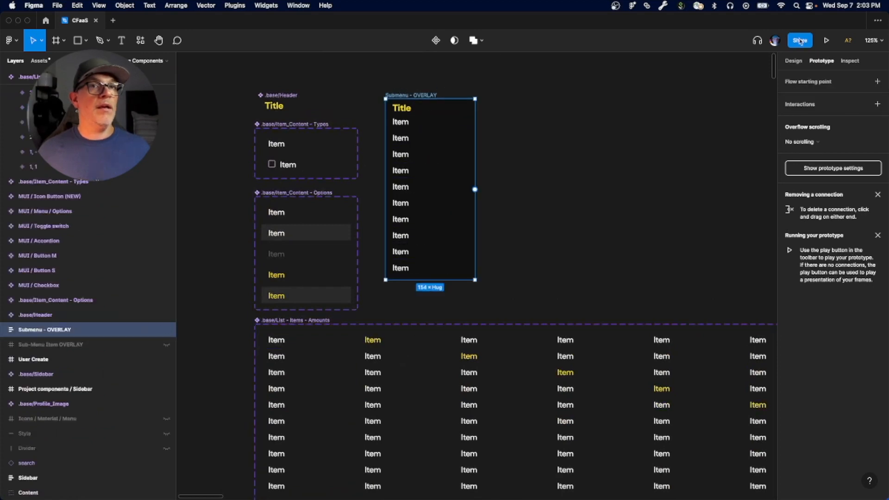
left_click(825, 39)
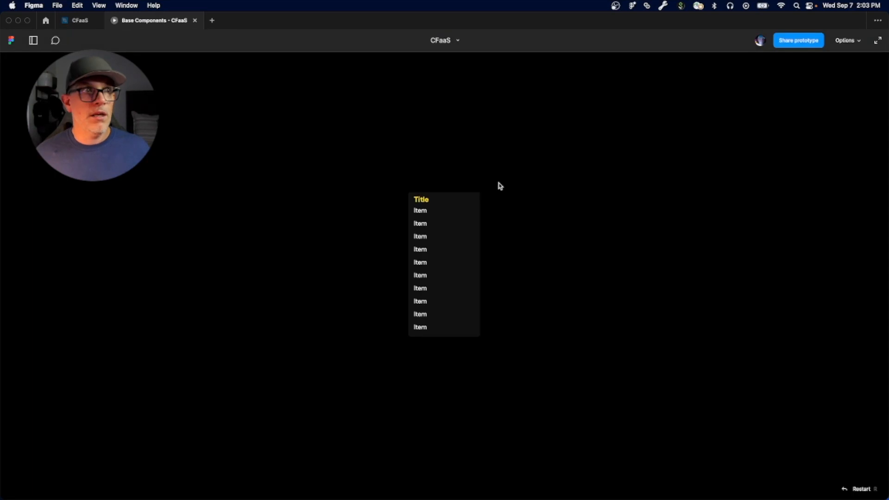
scroll(429, 241, "up", 5)
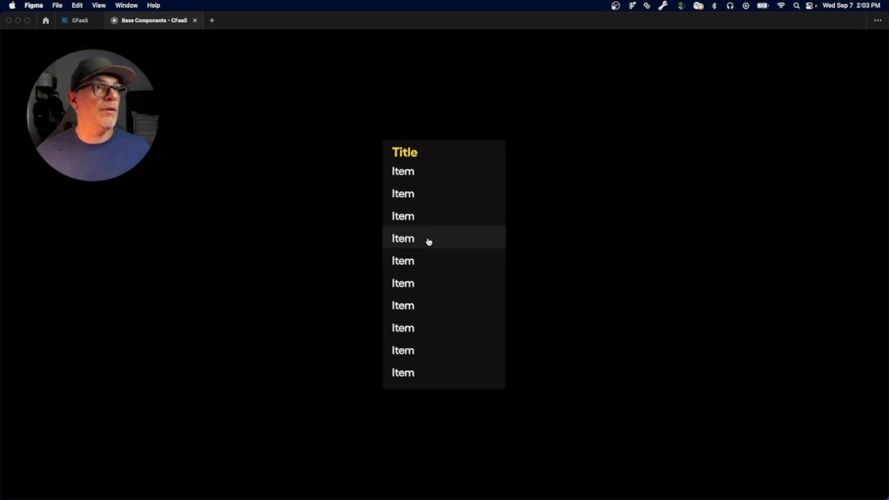
scroll(429, 241, "up", 2)
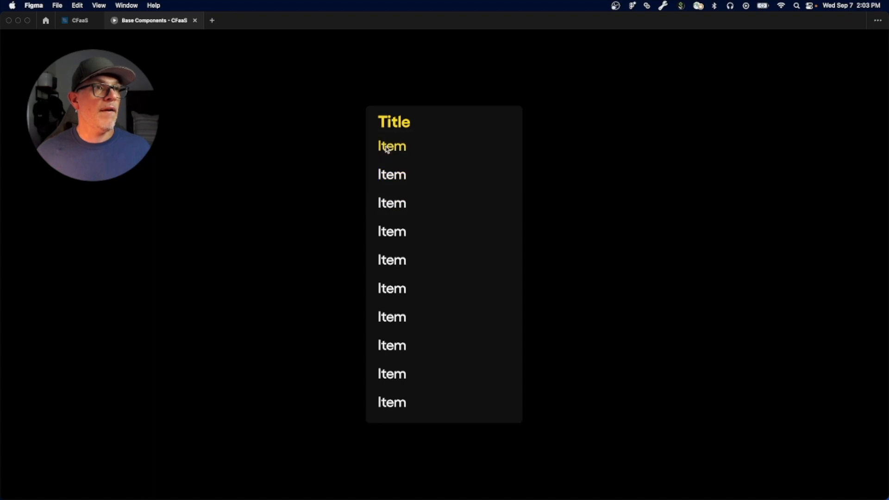
Step: Test switching the selection between the first item and the second and third items in the presented list
left_click(391, 154)
left_click(390, 153)
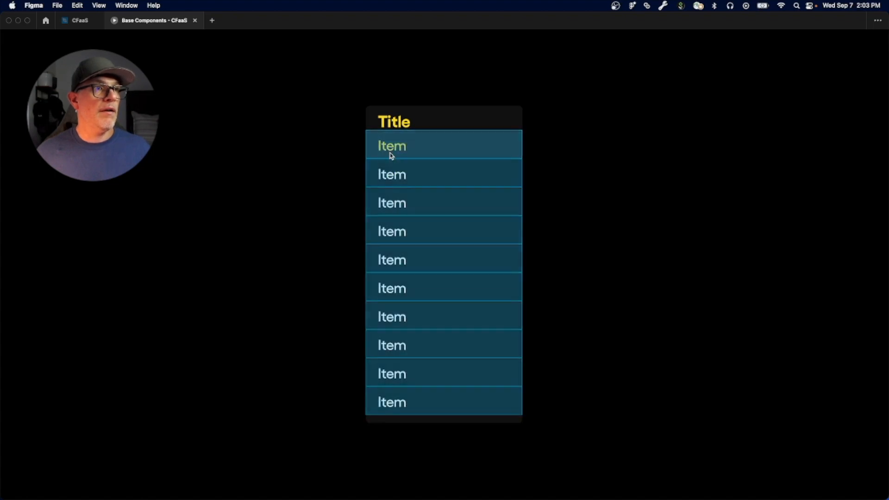
left_click(408, 178)
left_click(394, 207)
left_click(392, 154)
left_click(391, 203)
left_click(389, 144)
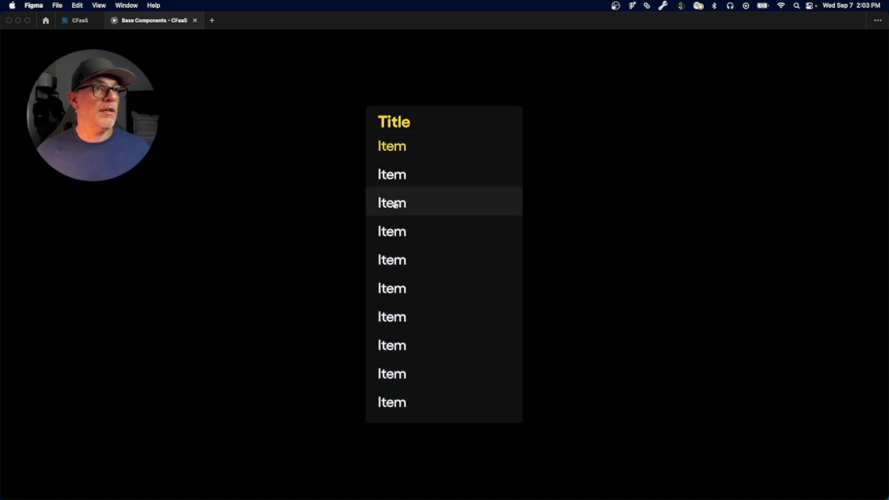
Step: Test switching the selection between the first item and the fourth, fifth and sixth items in turn
left_click(389, 232)
left_click(390, 147)
left_click(387, 258)
left_click(387, 149)
left_click(393, 298)
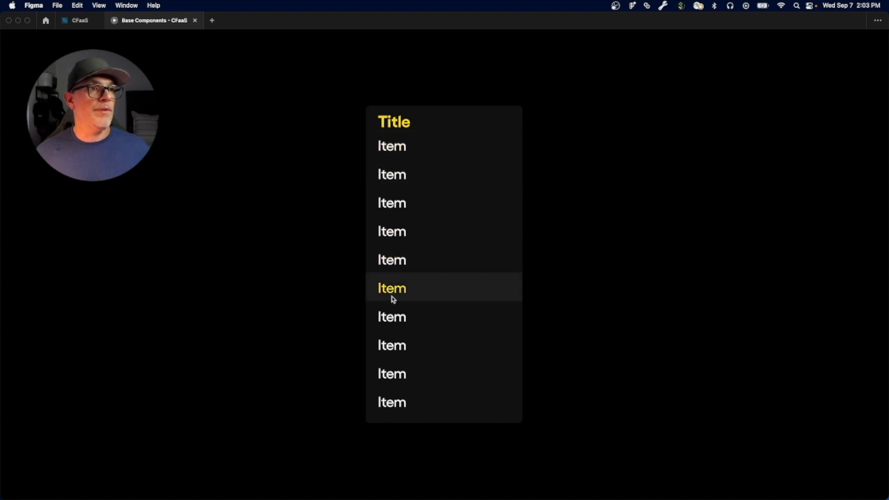
left_click(388, 147)
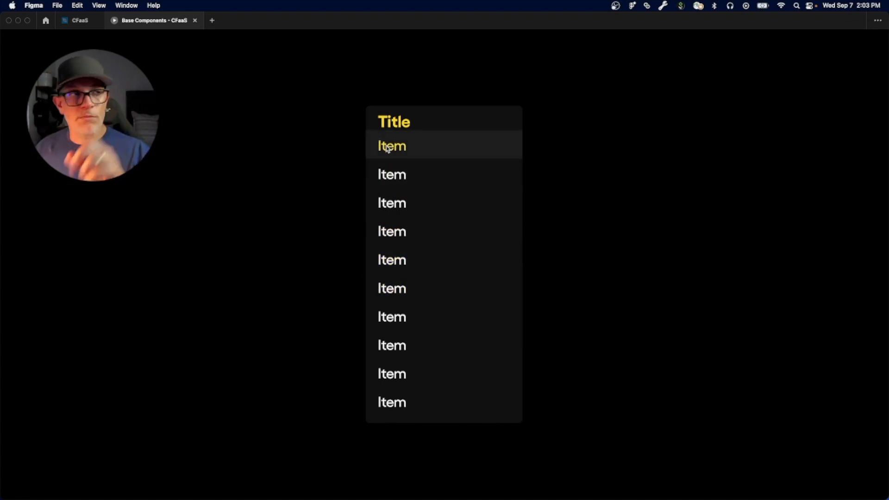
Step: Retest the first item's selection against the second and third items of the presented list
left_click(390, 176)
left_click(399, 148)
left_click(387, 203)
left_click(389, 146)
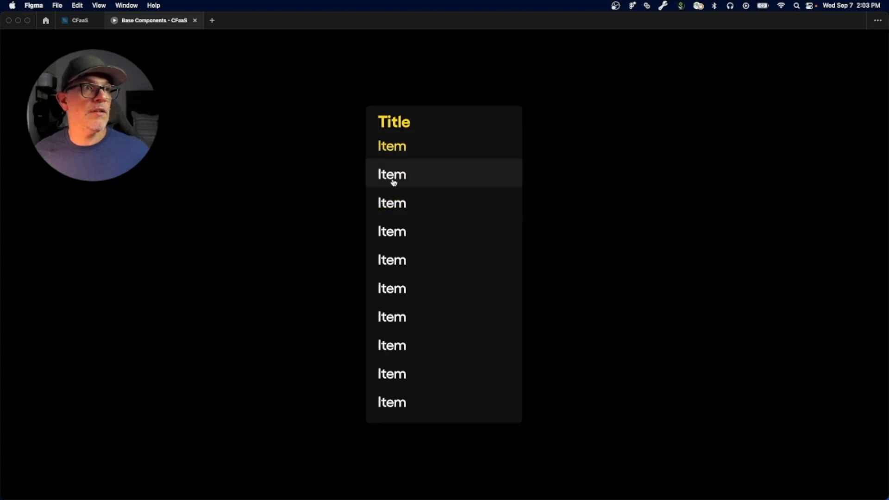
left_click(391, 146)
left_click(395, 176)
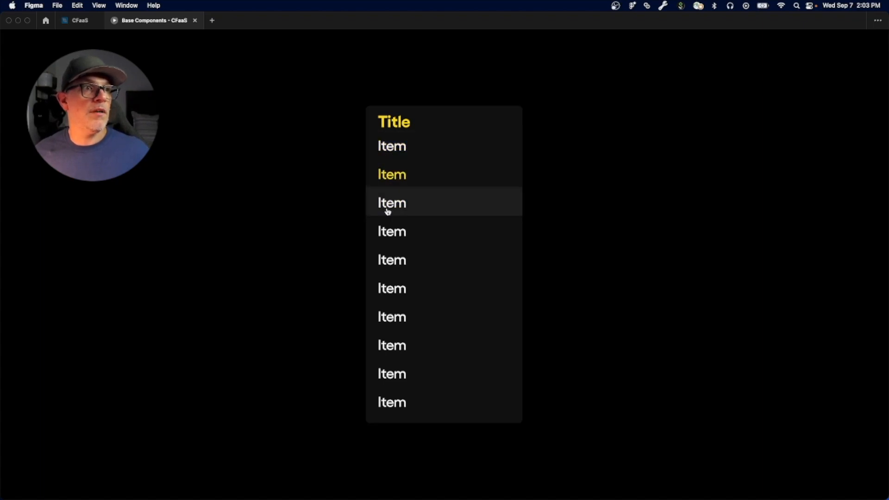
Step: Test switching the selection between the second item and the fourth, fifth and sixth items
left_click(394, 179)
left_click(388, 232)
left_click(398, 175)
left_click(398, 261)
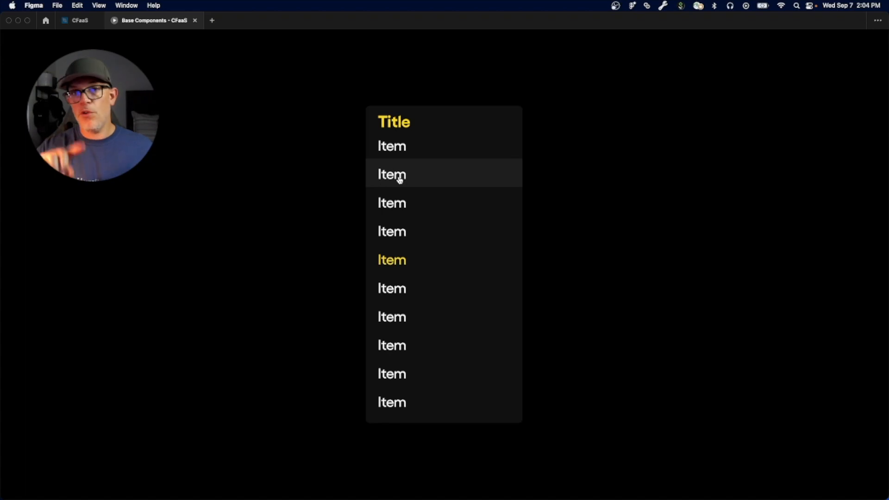
left_click(402, 290)
left_click(393, 264)
left_click(395, 173)
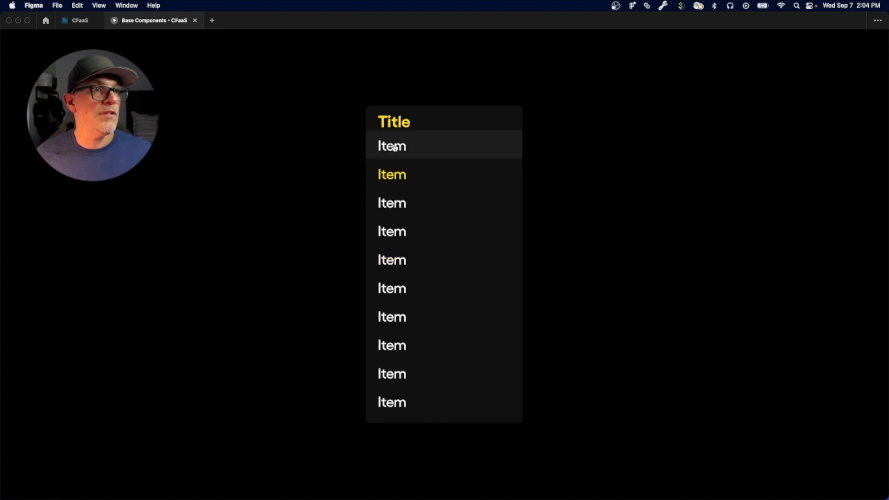
Step: Test moving the selection back and forth among the first three items of the presented list
left_click(392, 174)
left_click(391, 208)
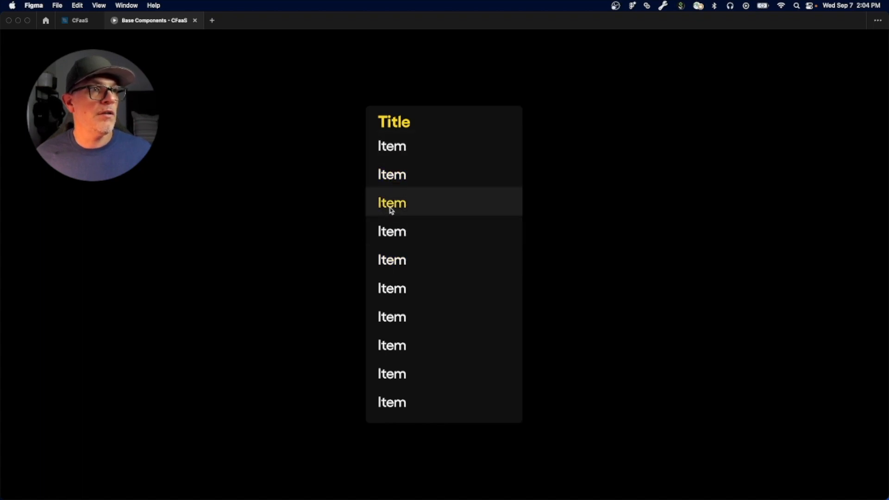
left_click(396, 153)
left_click(400, 147)
left_click(398, 179)
left_click(394, 206)
left_click(393, 178)
left_click(392, 203)
Step: Alternate the selection repeatedly between the third and fourth items to test their connections
left_click(395, 231)
left_click(397, 204)
left_click(393, 237)
left_click(391, 205)
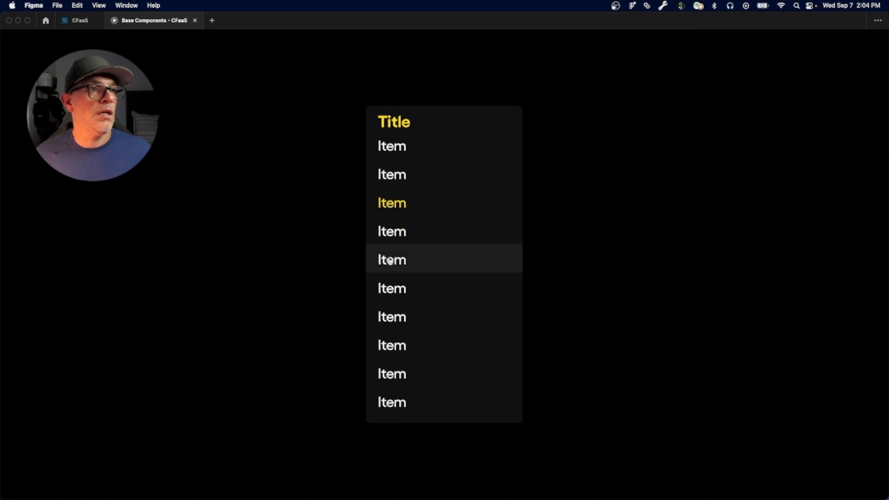
left_click(392, 232)
left_click(392, 204)
Step: Test switching from the second item to the third, fourth, first and sixth items of the presented list
left_click(396, 175)
left_click(391, 206)
left_click(394, 178)
left_click(394, 230)
left_click(393, 146)
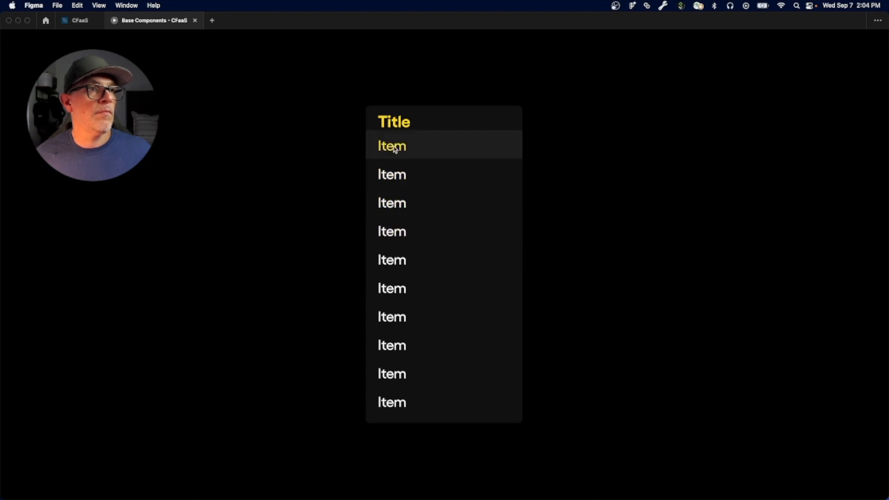
left_click(395, 177)
left_click(392, 290)
left_click(401, 177)
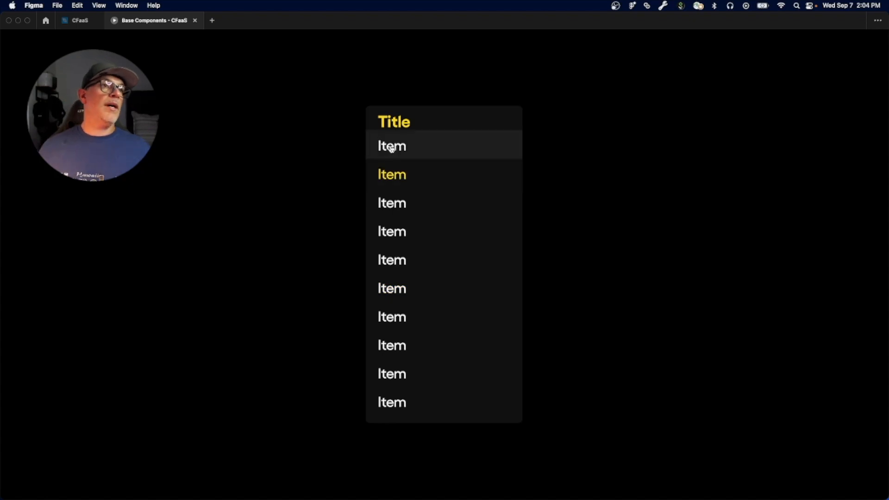
Step: Test the presented list's Title header for interactions and try selecting the seventh item
left_click(383, 121)
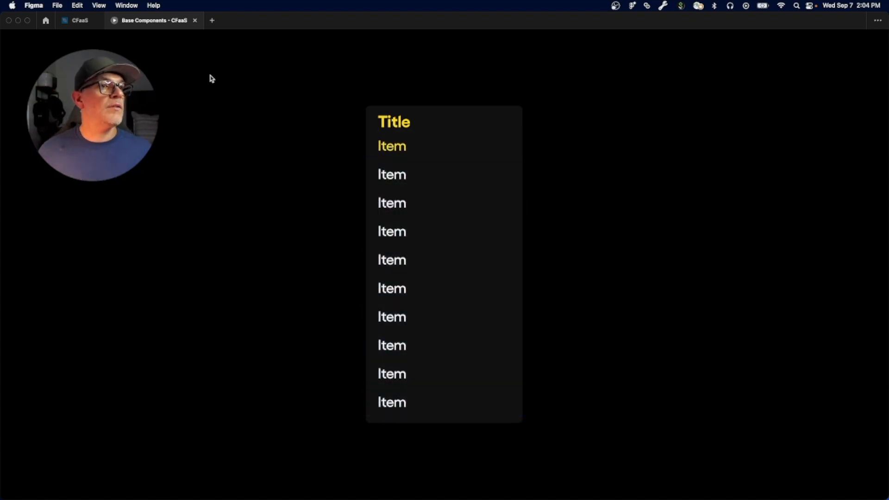
left_click(407, 122)
left_click(405, 130)
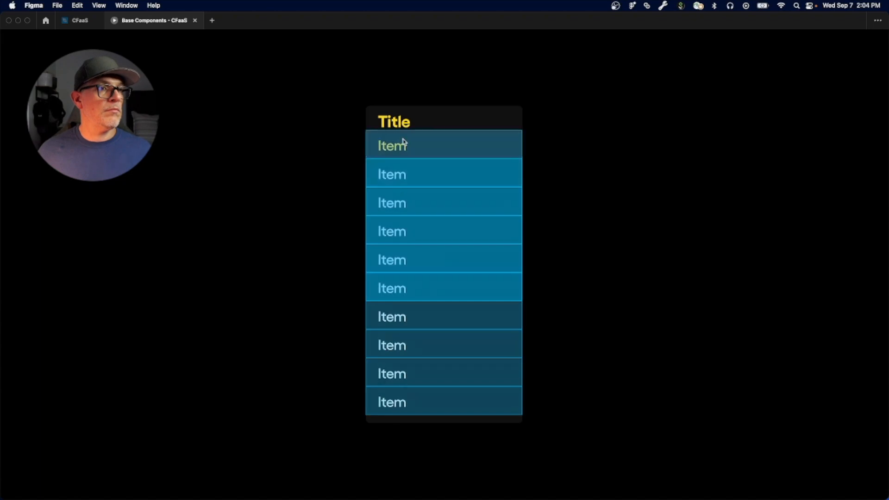
left_click(419, 320)
left_click(404, 128)
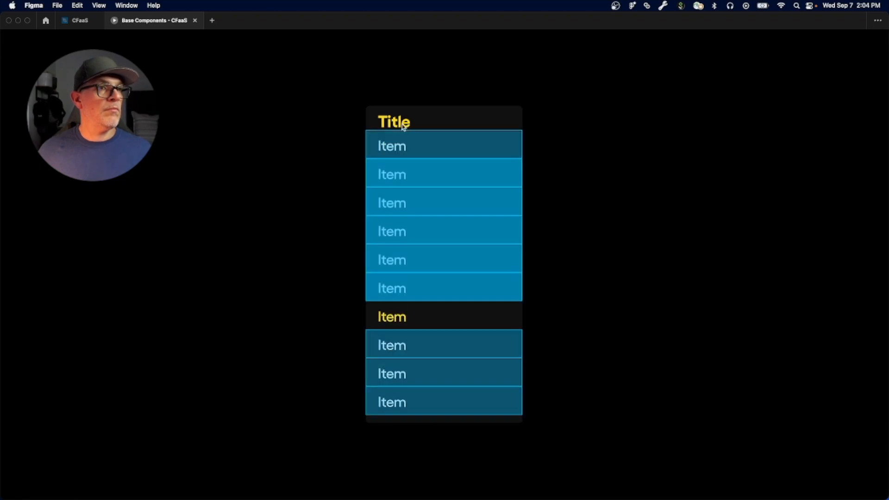
left_click(403, 123)
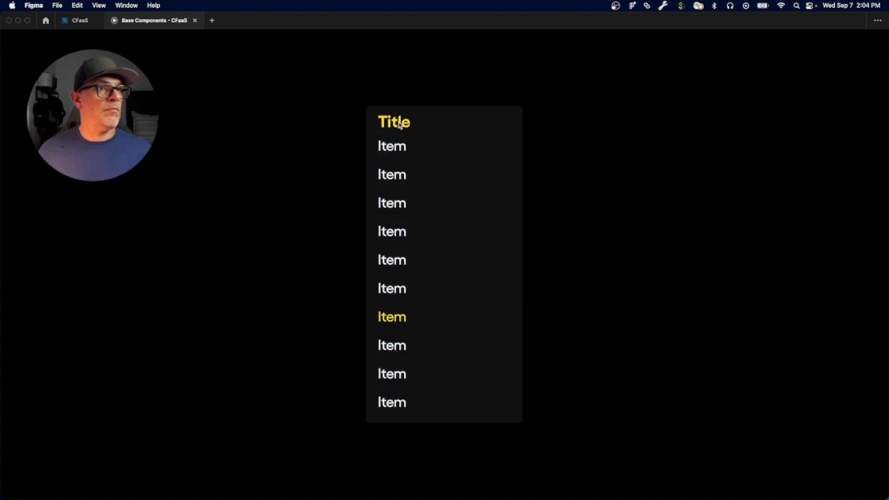
Step: Set the Submenu - OVERLAY list instance's Amount to 1 in the CFaaS file and test its single item in the presentation
left_click(86, 21)
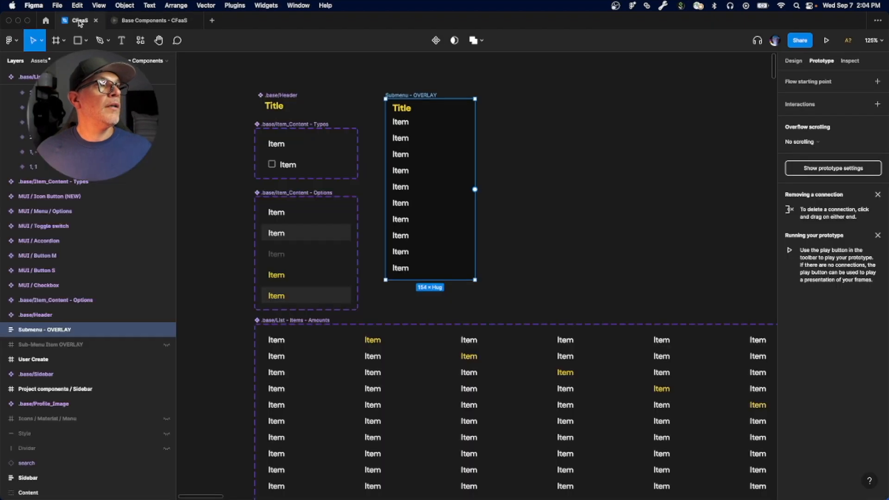
left_click(406, 132)
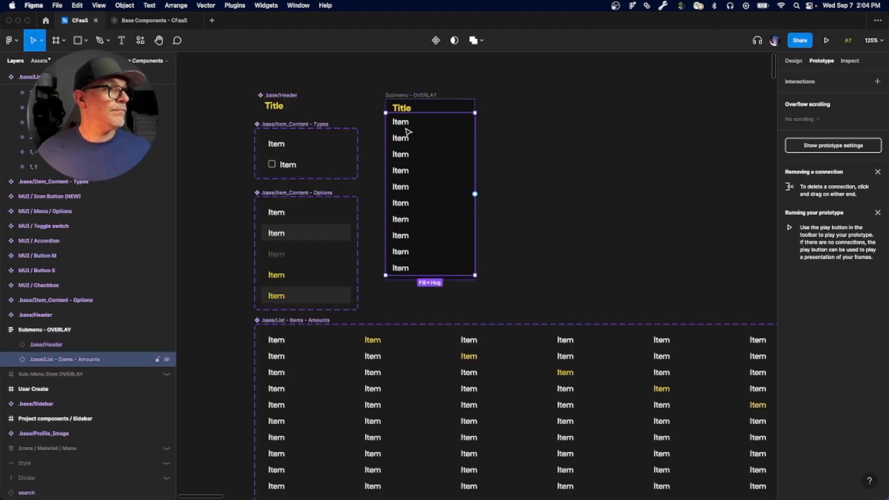
left_click(794, 61)
left_click(832, 211)
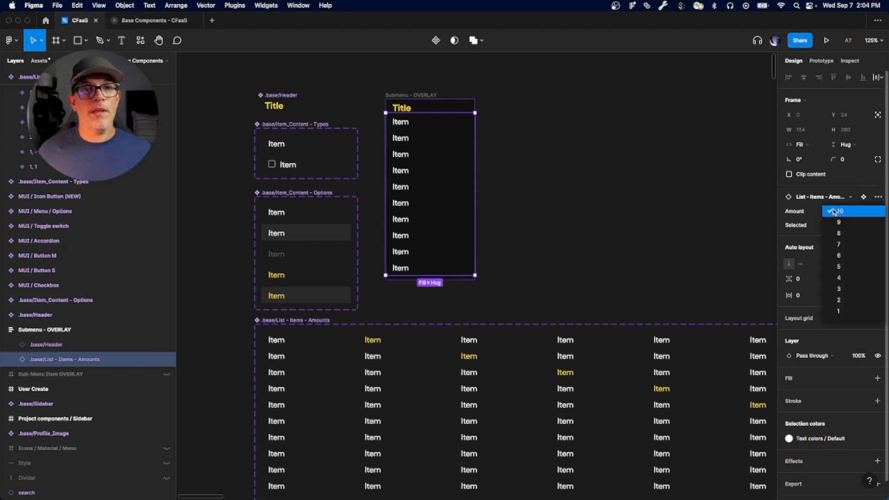
left_click(840, 312)
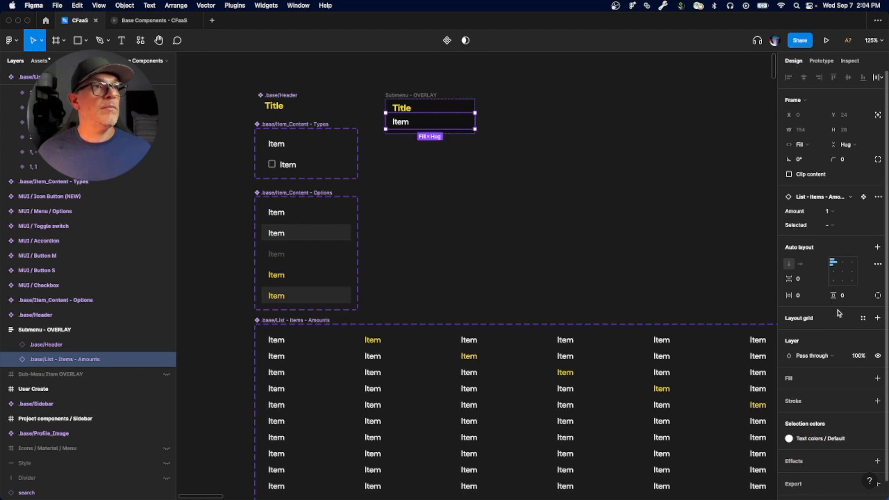
left_click(448, 41)
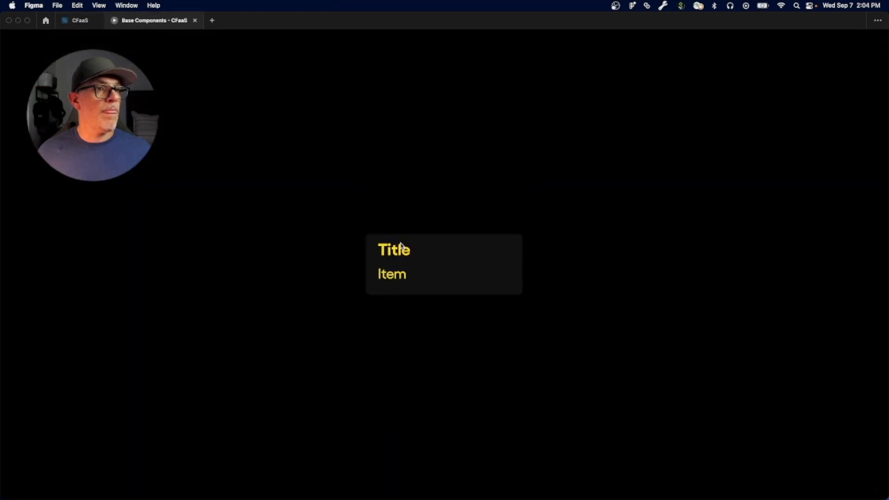
Step: Set the Submenu - OVERLAY list instance's Amount to 2 in the CFaaS file and reopen the Base Components presentation
left_click(80, 20)
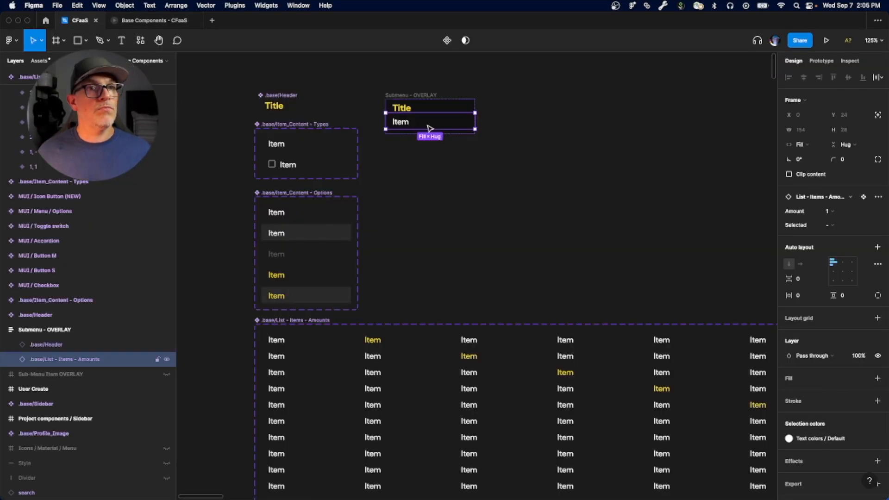
left_click(825, 214)
left_click(841, 204)
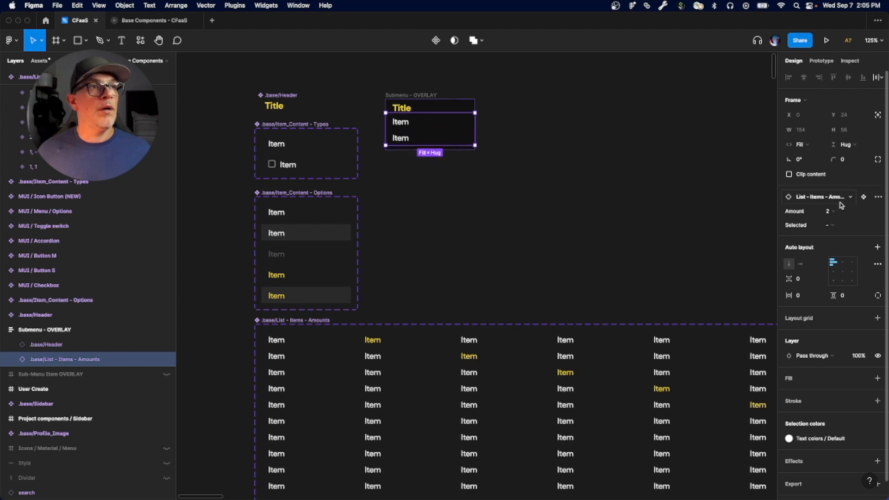
left_click(157, 23)
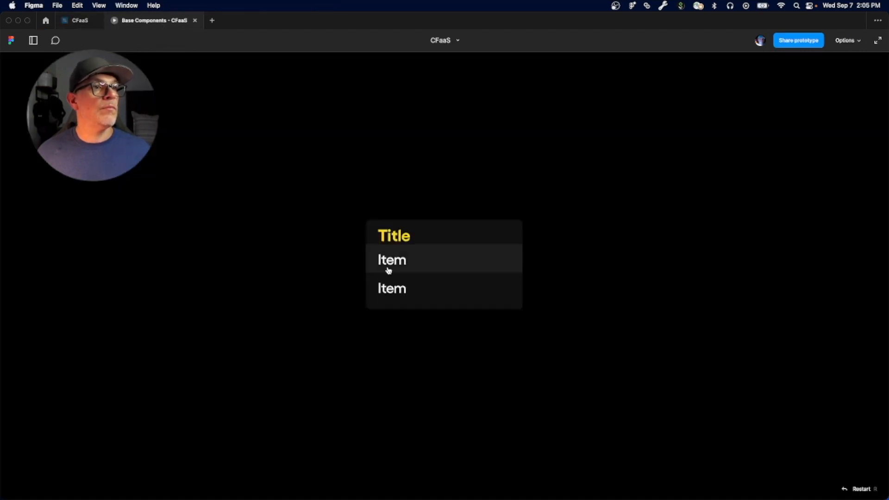
Step: Test switching the selection back and forth between the two items of the presented list
left_click(392, 285)
left_click(397, 260)
left_click(396, 292)
left_click(395, 260)
left_click(397, 295)
left_click(396, 263)
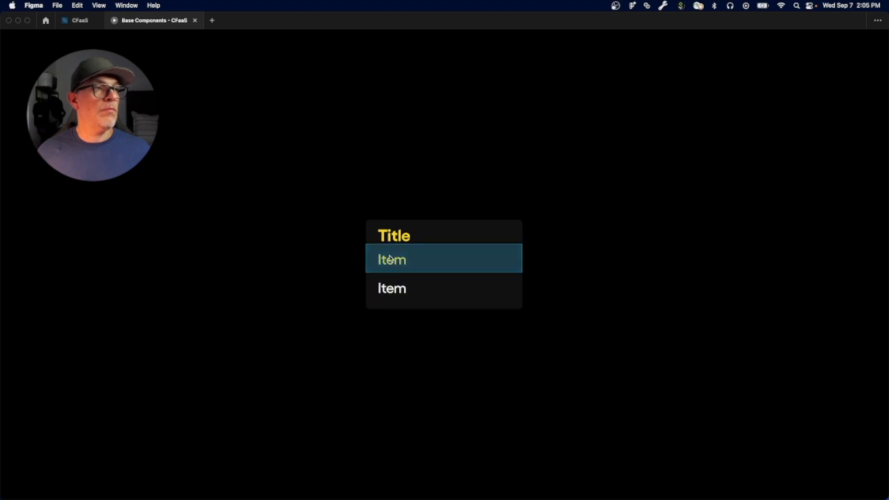
left_click(391, 282)
Step: Return to the CFaaS file and inspect the prototype connections of the unselected two-item list variant and its second item
left_click(78, 20)
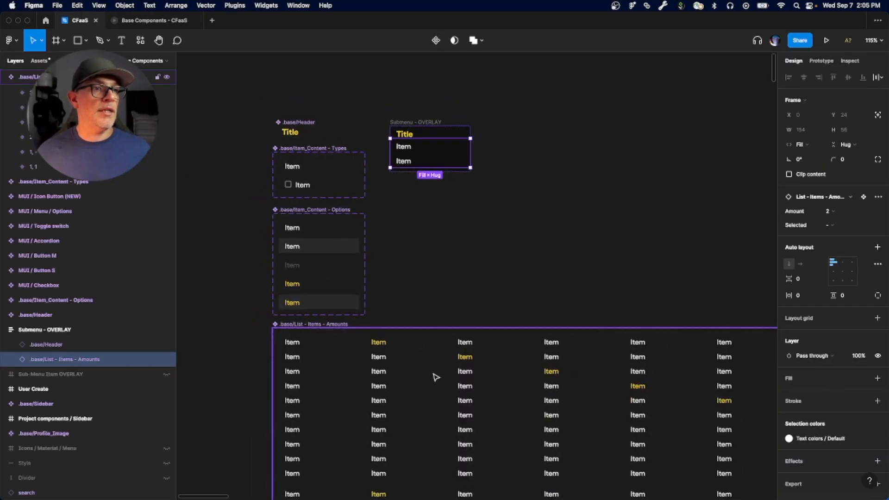
scroll(435, 375, "down", 5)
scroll(433, 393, "down", 6)
scroll(433, 302, "up", 5)
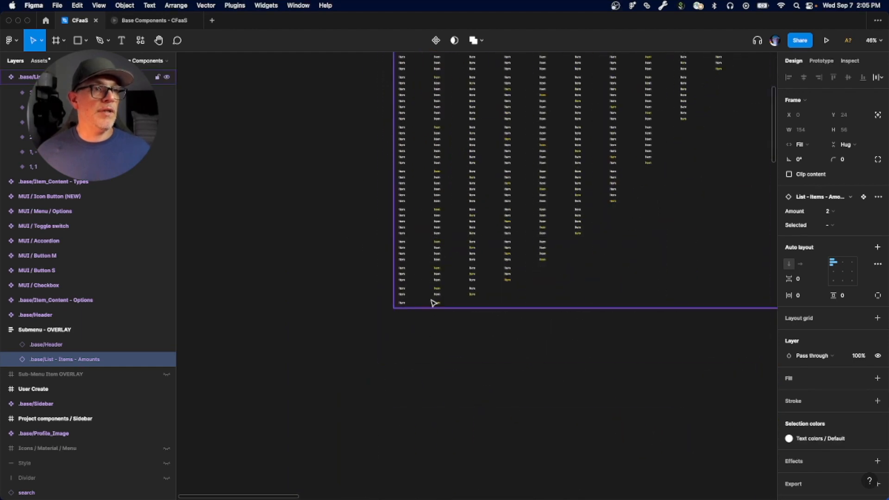
key("shift+e")
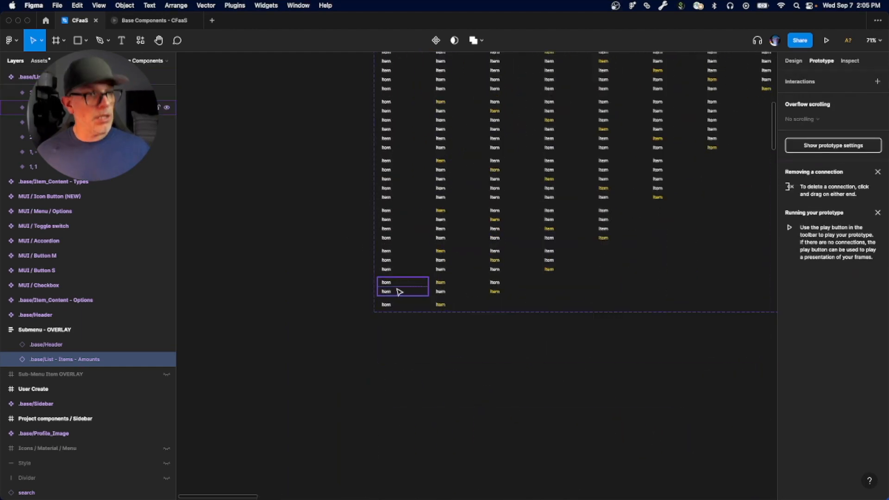
scroll(398, 292, "up", 5)
left_click(396, 283)
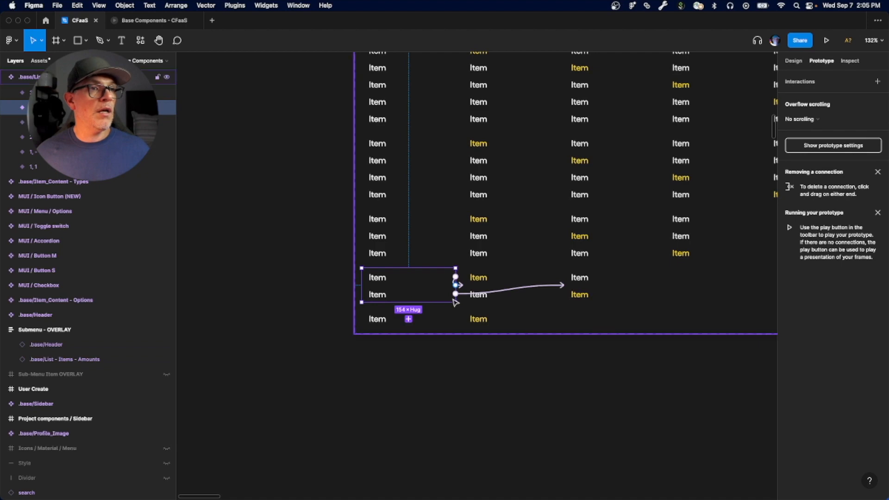
scroll(366, 296, "up", 4)
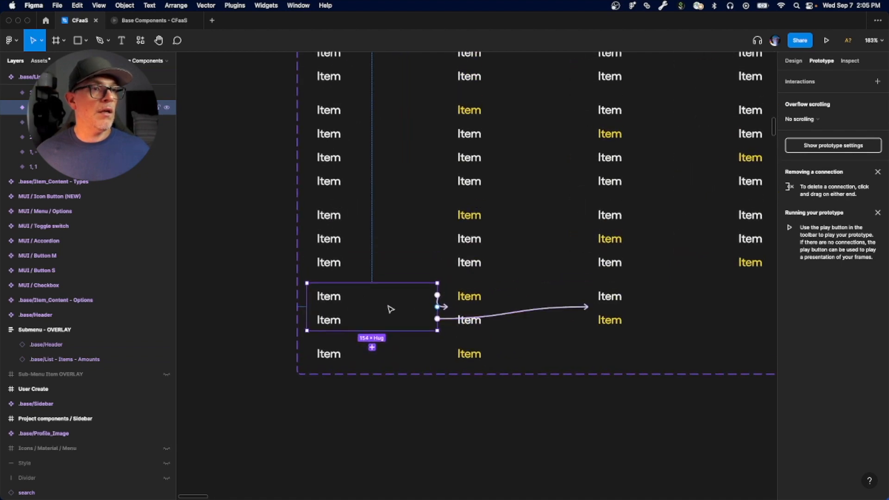
left_click(446, 309)
left_click(382, 317)
left_click(495, 320)
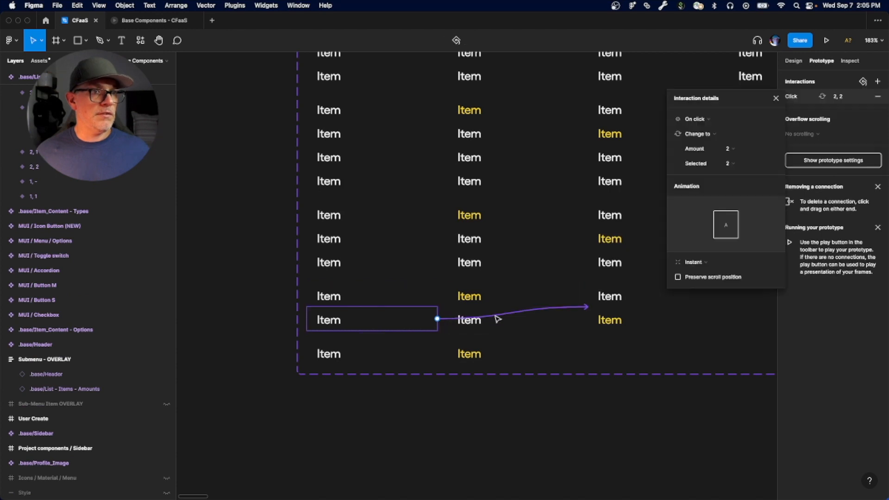
Step: Check the prototype connections of both items inside the two-item variant with the first item selected
left_click(480, 295)
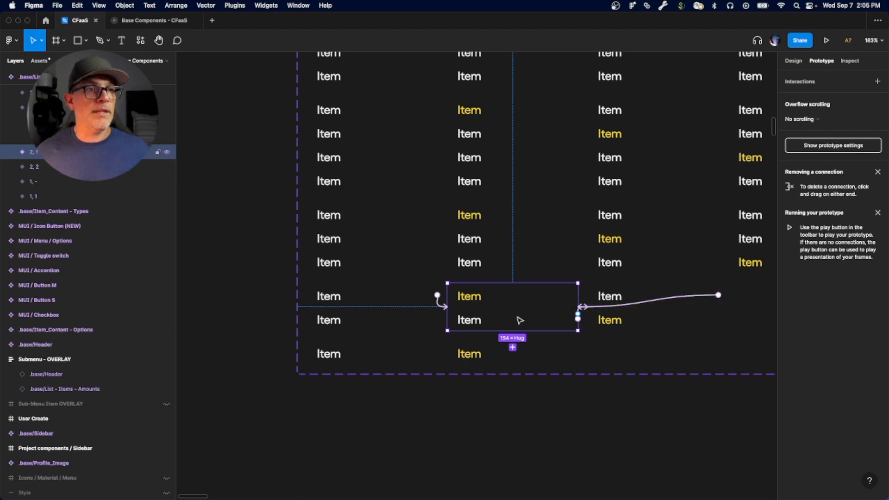
left_click(11, 152)
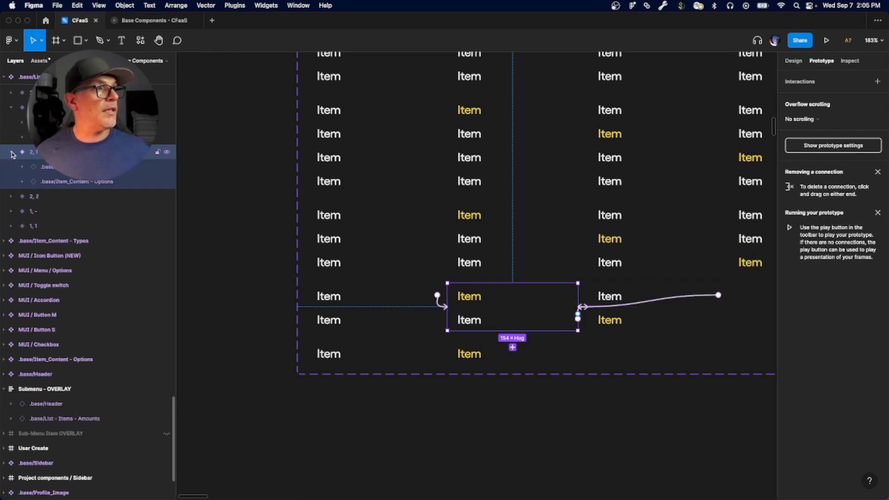
left_click(63, 183)
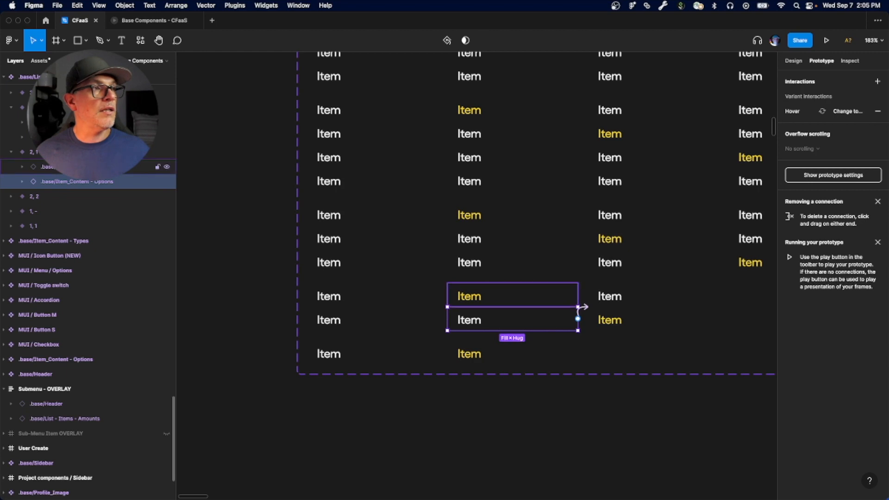
left_click(64, 168)
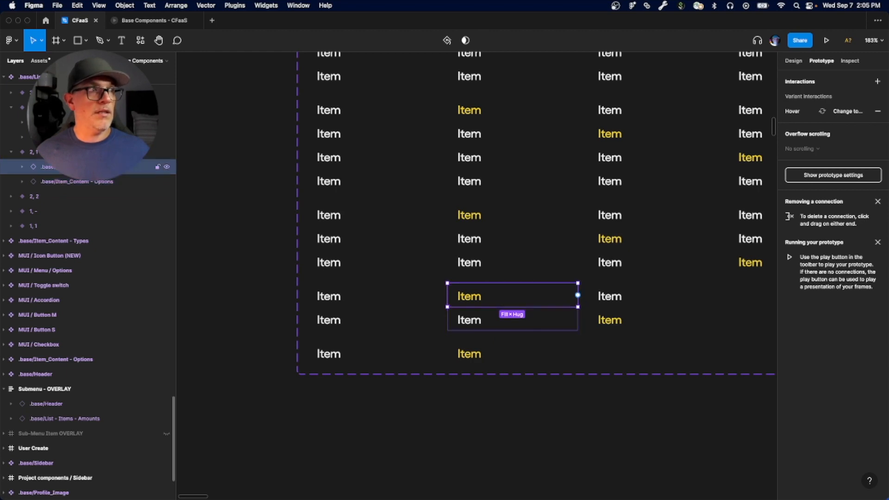
left_click(12, 155)
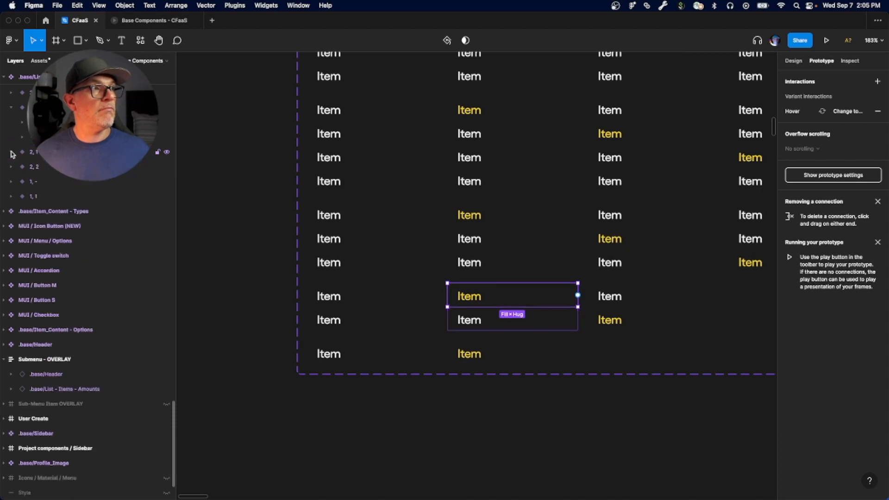
Step: Check the prototype connections of both items inside the two-item variant with the second item selected
left_click(19, 167)
left_click(9, 168)
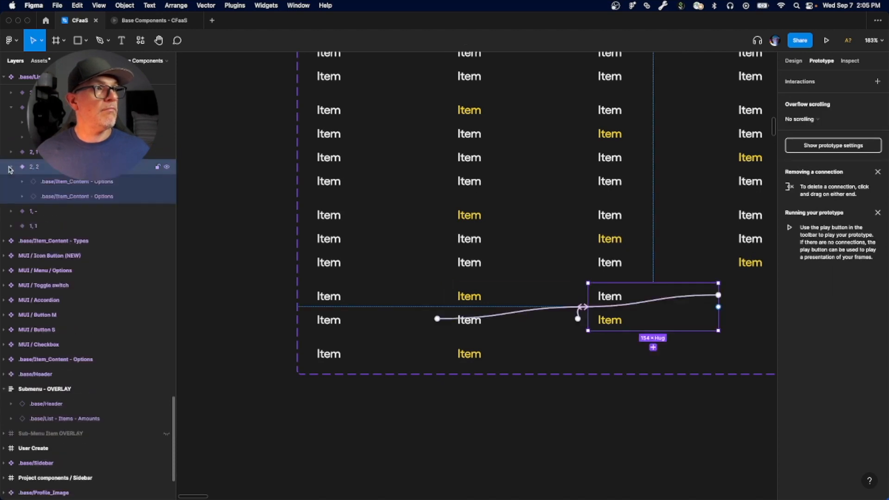
left_click(67, 182)
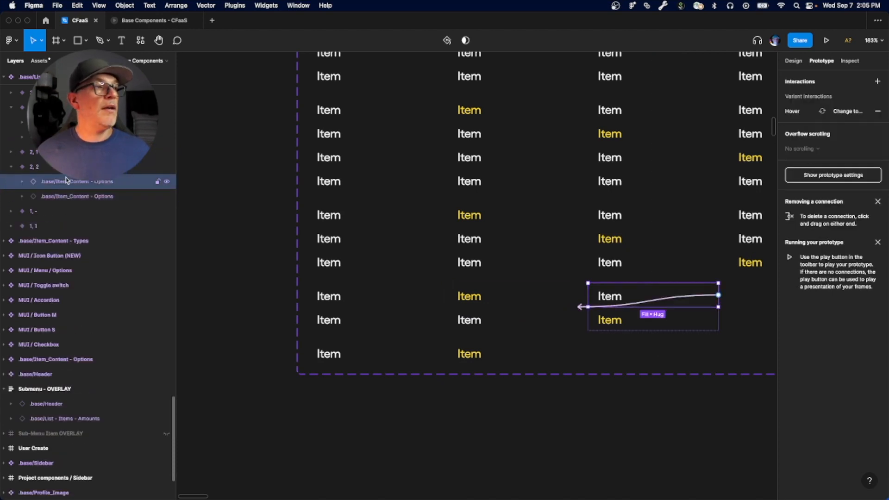
left_click(73, 197)
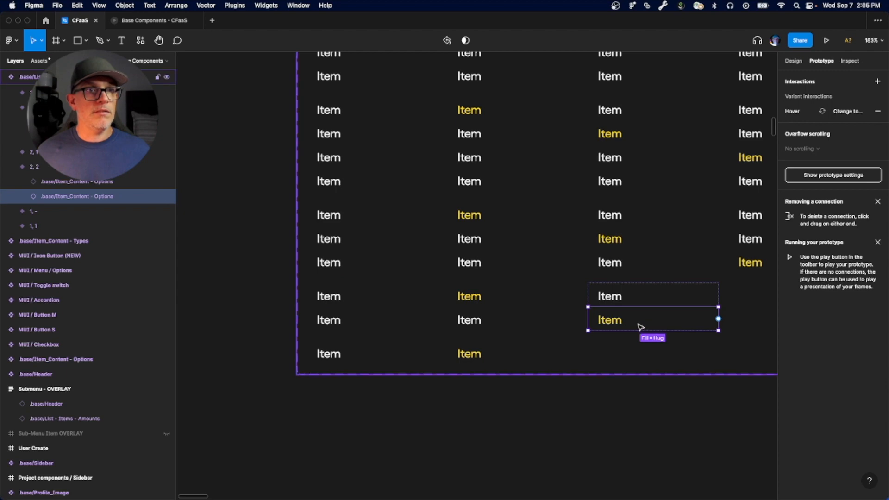
left_click_drag(643, 328, 580, 346)
scroll(580, 345, "down", 5)
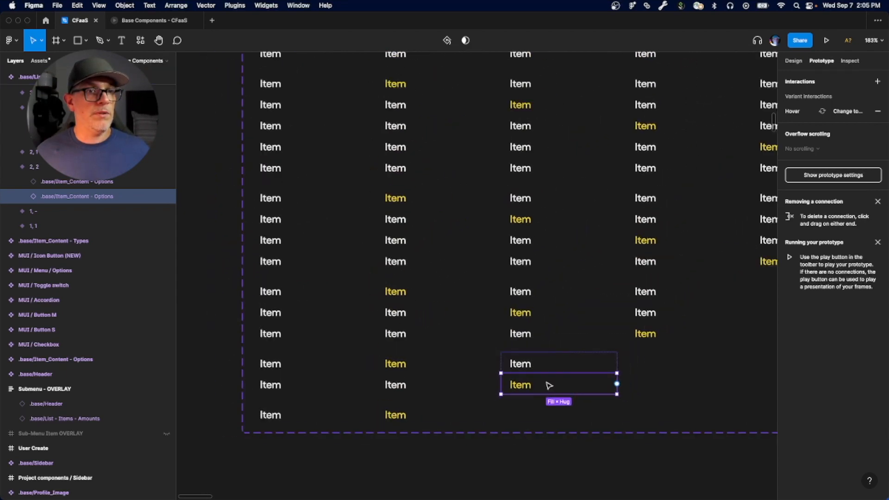
left_click_drag(546, 385, 591, 354)
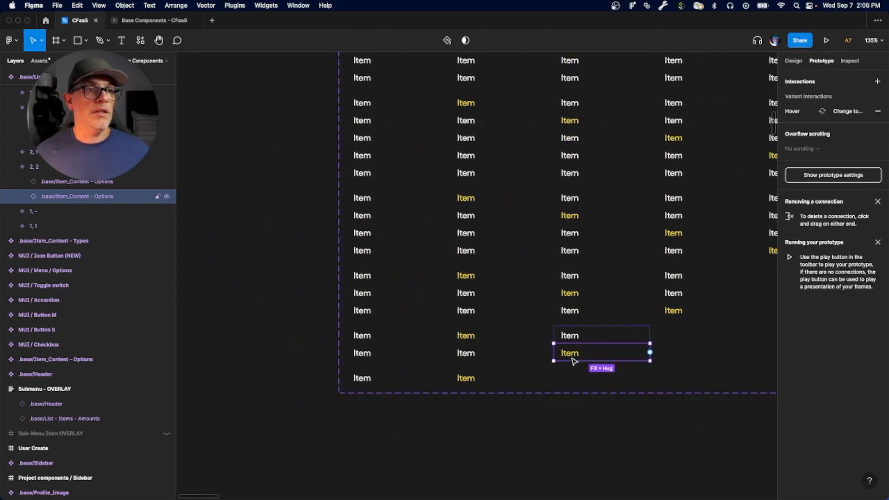
Step: Compare the connections of the two-item and three-item variants with the first item selected, and collapse the expanded variant layers
left_click(469, 354)
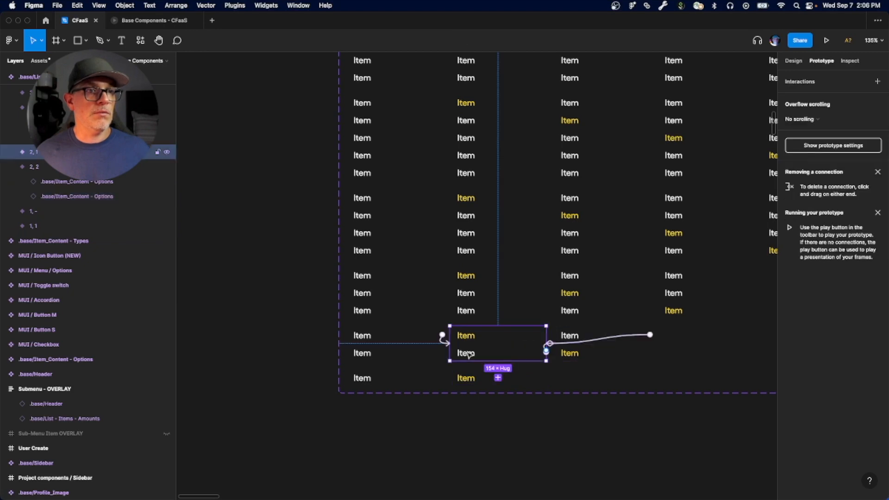
scroll(469, 354, "up", 1)
scroll(469, 354, "right", 1)
left_click(442, 324)
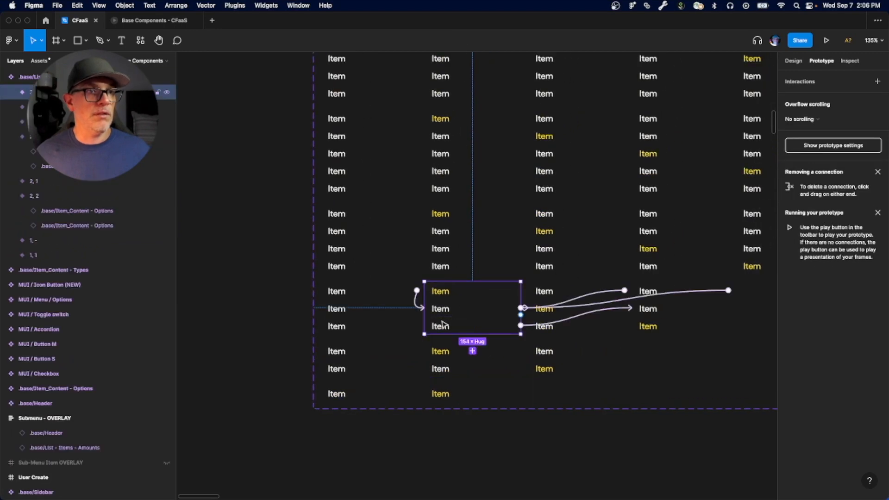
scroll(452, 331, "up", 1)
scroll(452, 331, "right", 2)
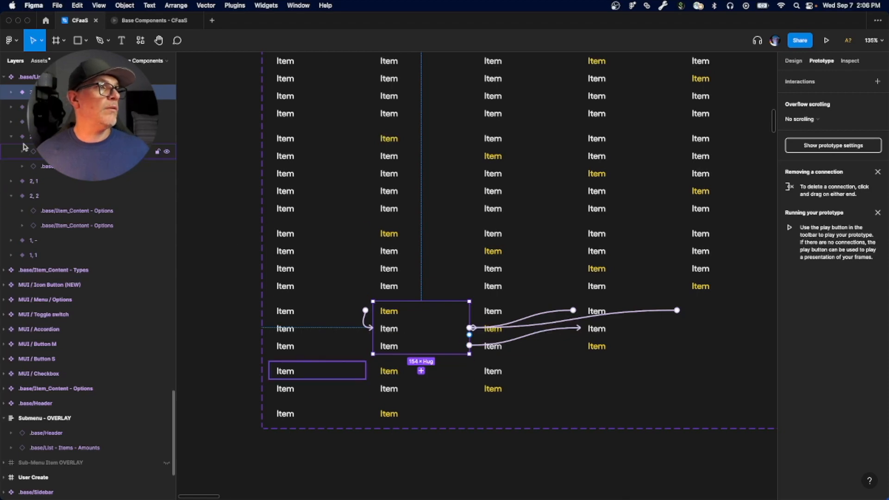
left_click(13, 137)
left_click(10, 167)
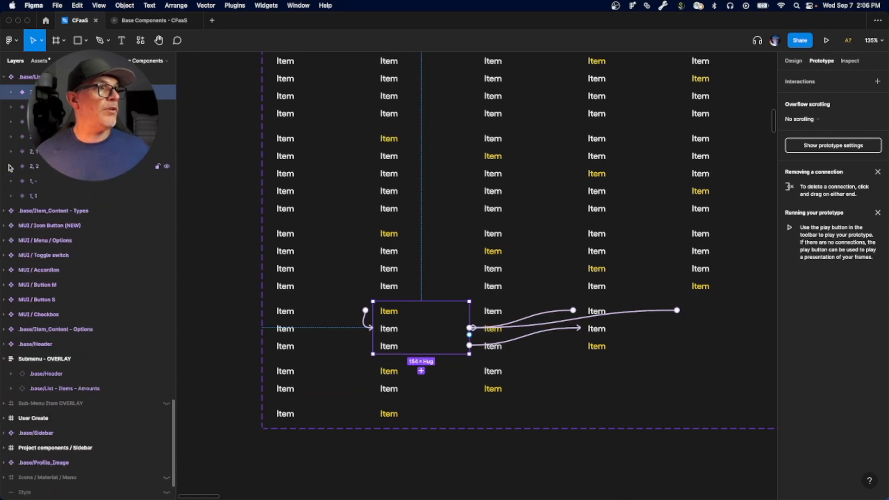
Step: Retest switching between the two items in the open Base Components presentation and advance through its following frames
key("super+alt+Return")
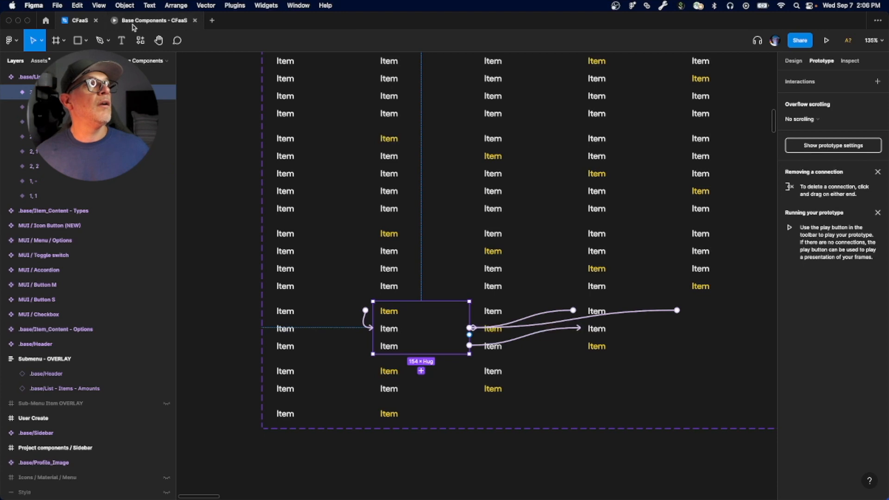
left_click(391, 291)
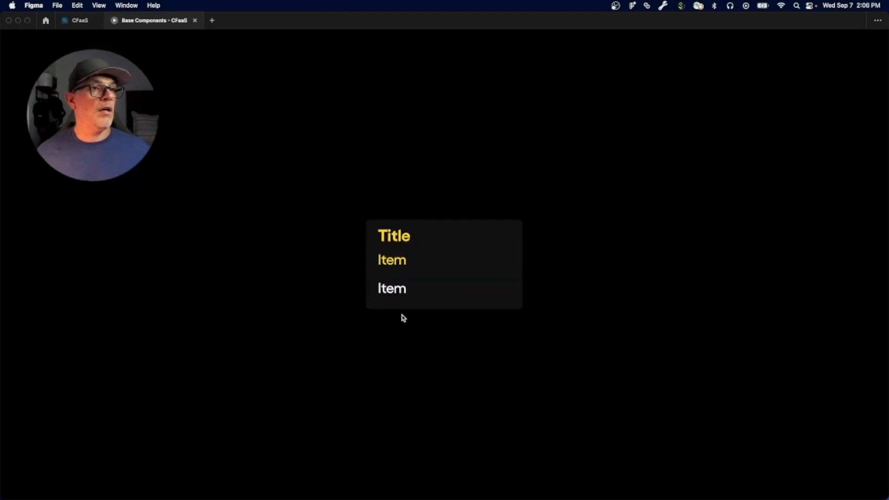
left_click(385, 290)
left_click(388, 286)
left_click(392, 260)
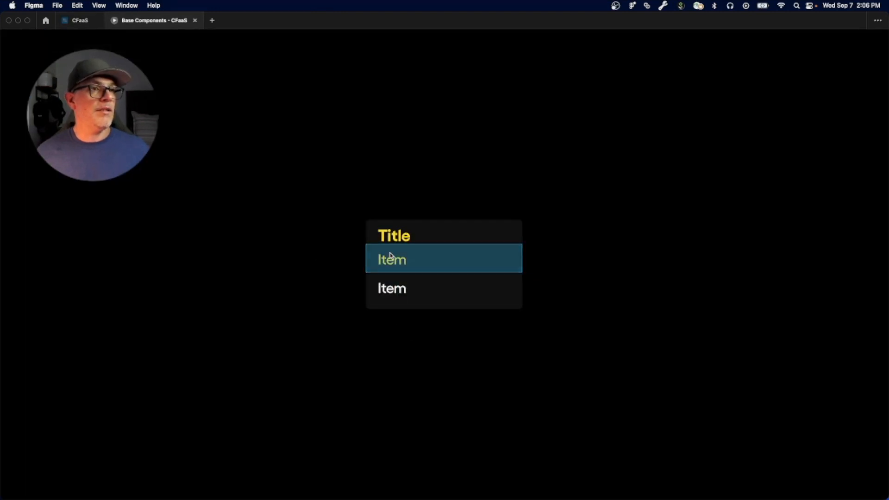
key("Right")
key("Right")
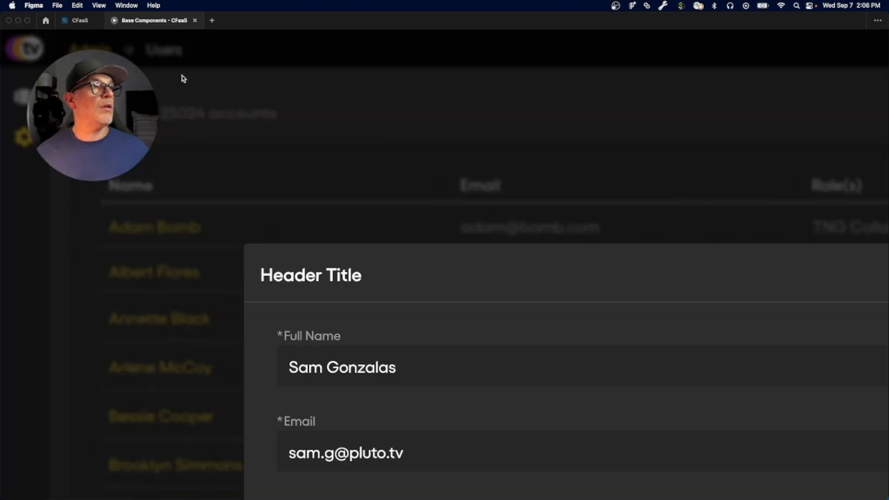
Step: Close the Base Components presentation and present the Submenu - OVERLAY frame afresh
left_click(195, 21)
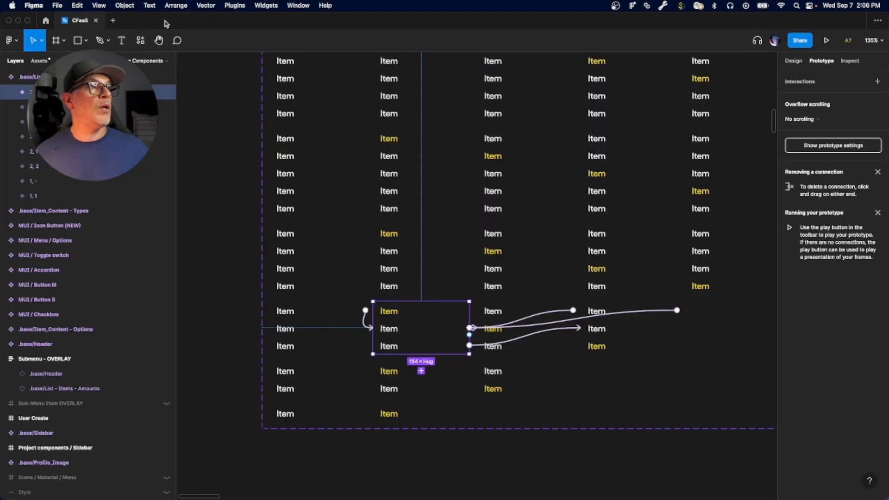
scroll(467, 275, "down", 10)
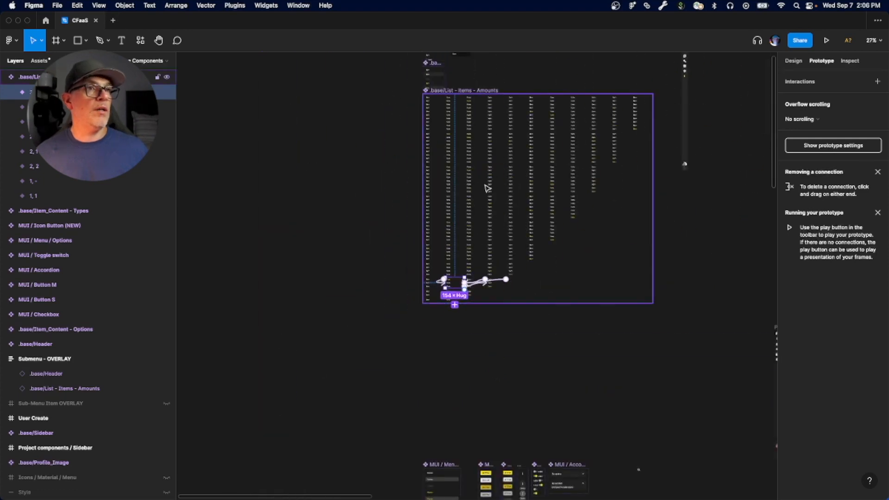
left_click(440, 211)
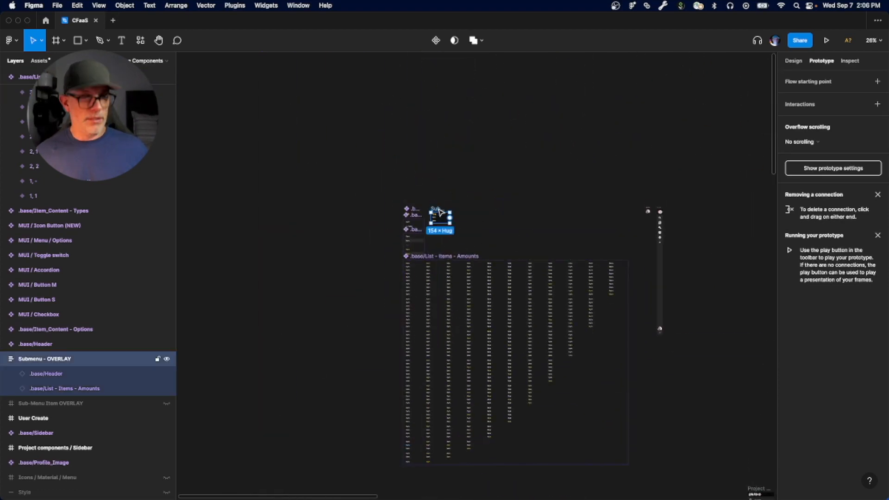
left_click(826, 42)
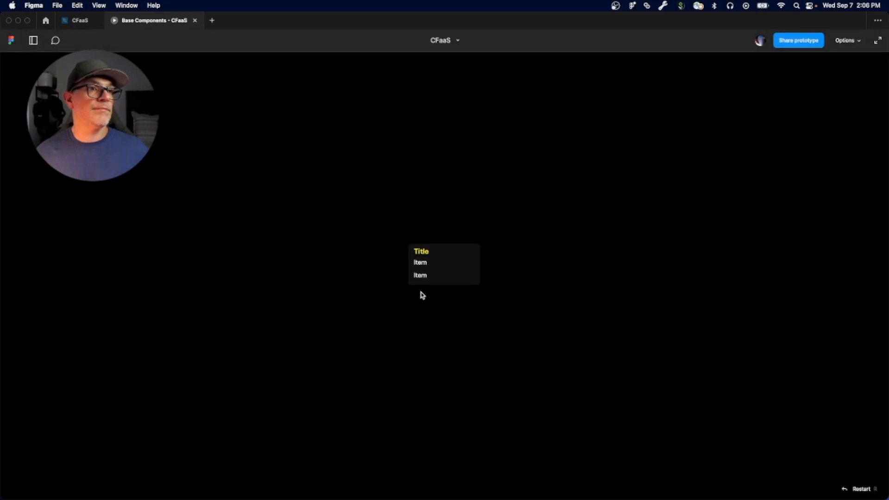
Step: Test alternating the selection between both items in the freshly presented submenu, and return to the CFaaS file
left_click(284, 253)
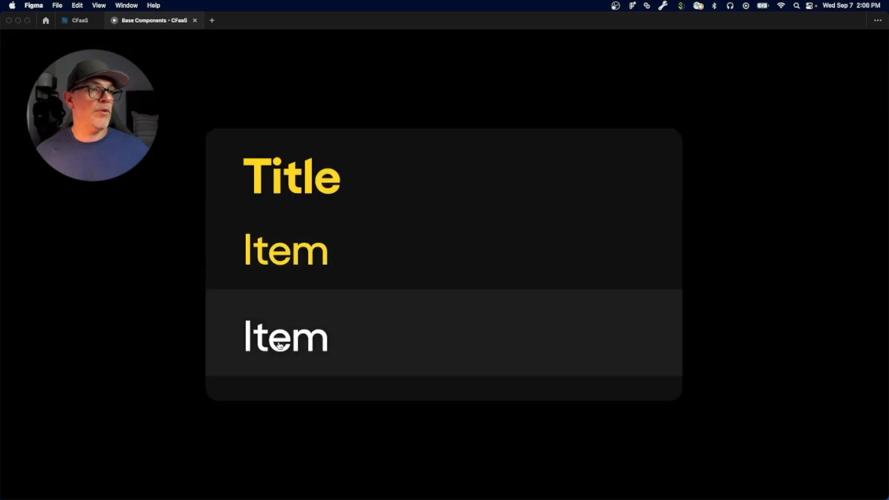
left_click(278, 344)
left_click(300, 280)
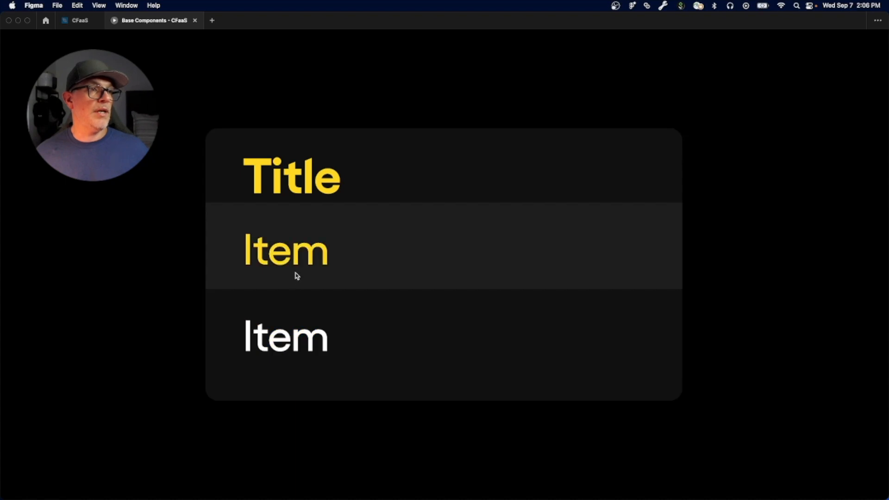
left_click(297, 345)
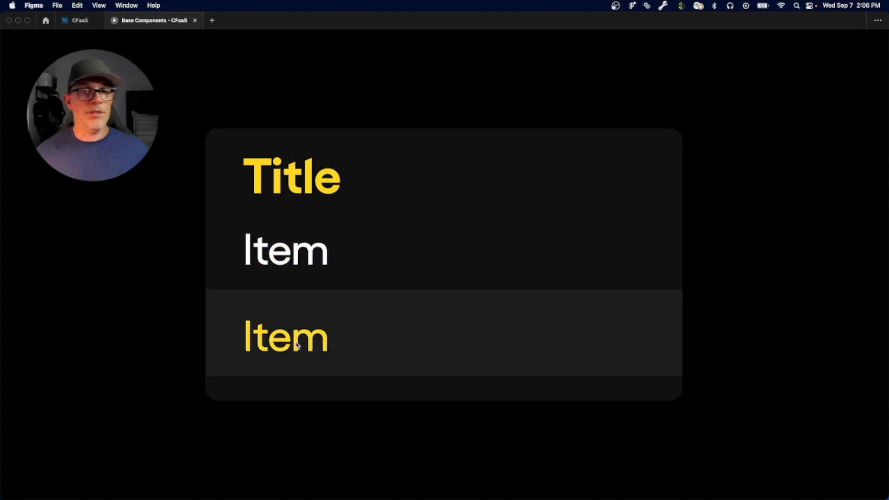
left_click(279, 259)
left_click(266, 338)
left_click(280, 268)
left_click(279, 319)
left_click(272, 309)
left_click(274, 268)
left_click(277, 252)
left_click(304, 200)
left_click(75, 21)
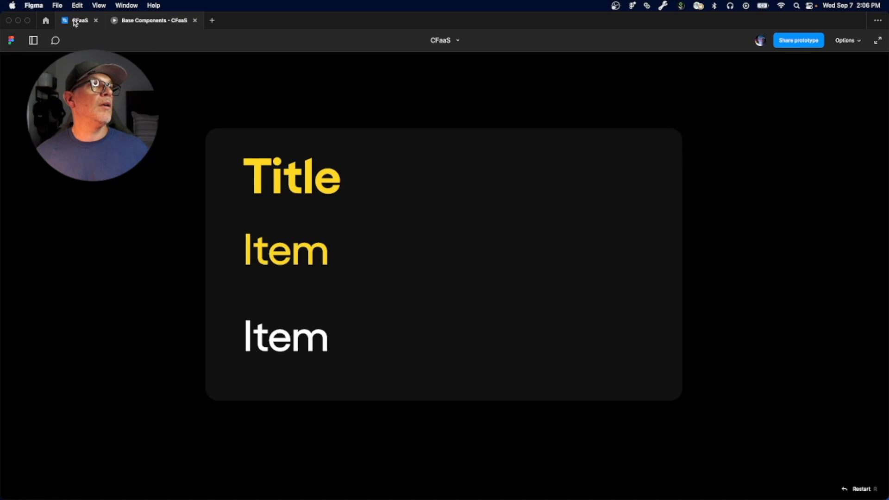